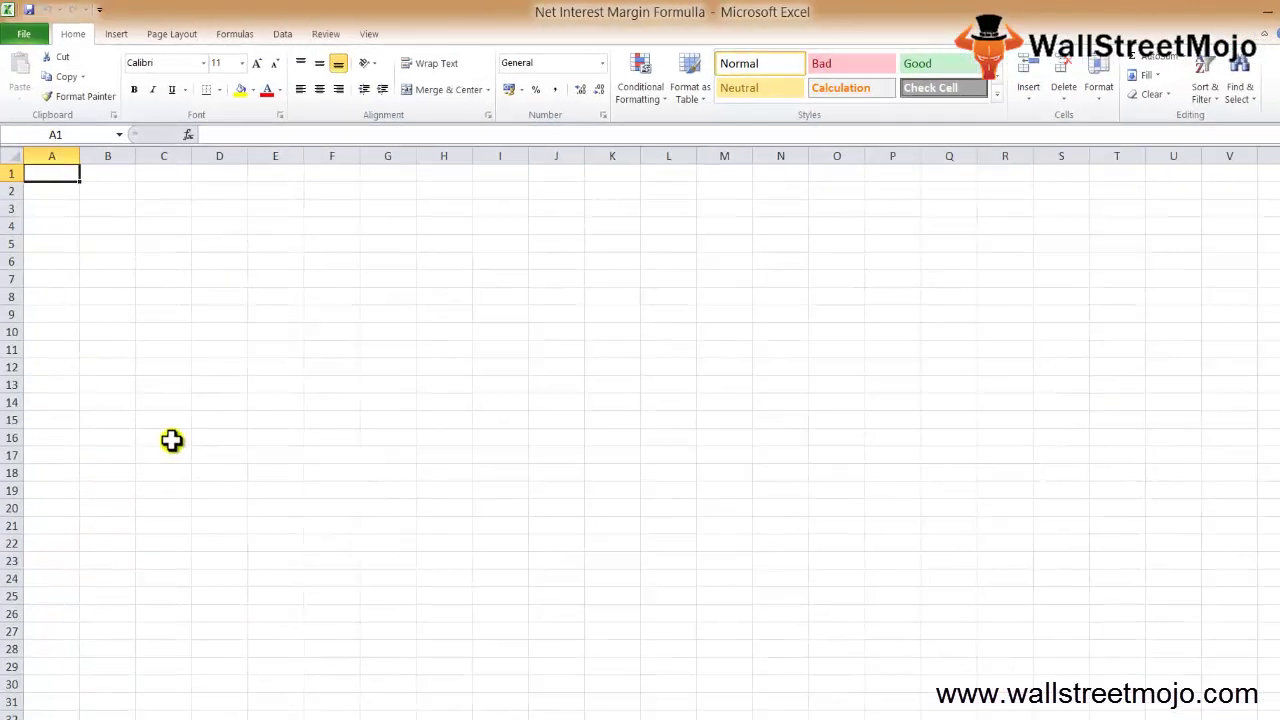
Step: Enter 'NIM' in B2 and the note 'How much' in C2
click(103, 207)
key(Up)
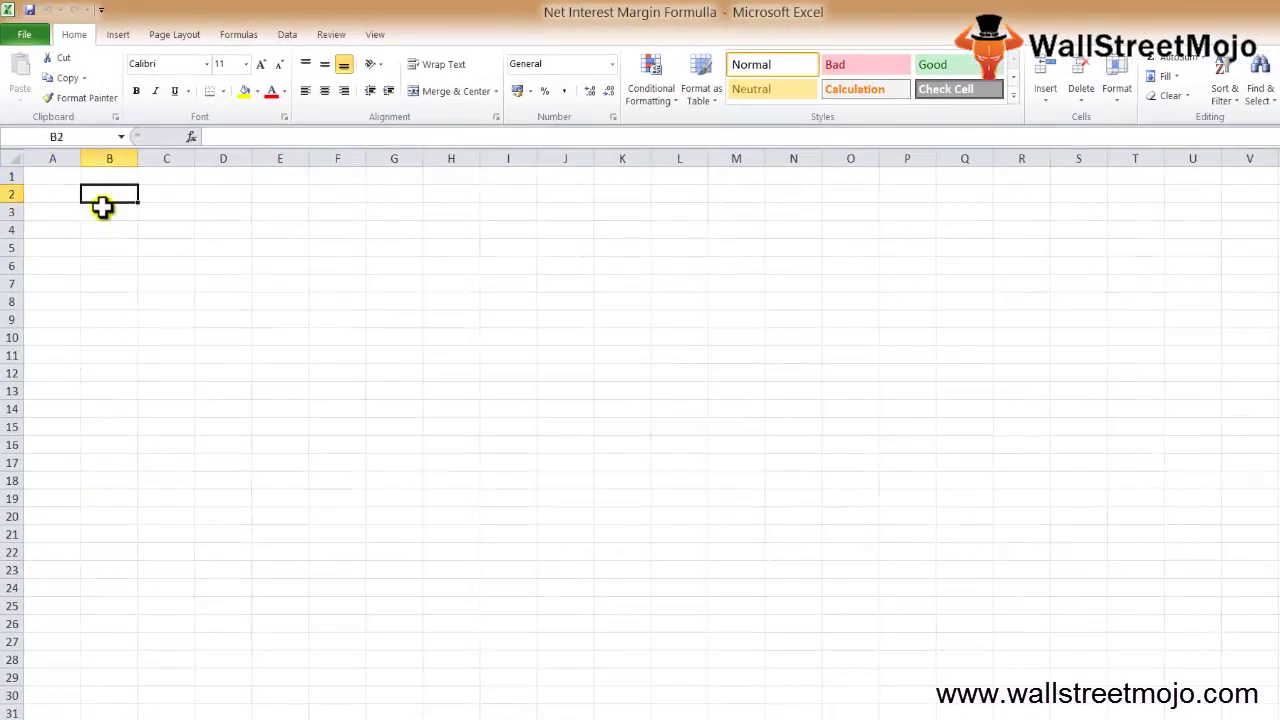
text(NIM)
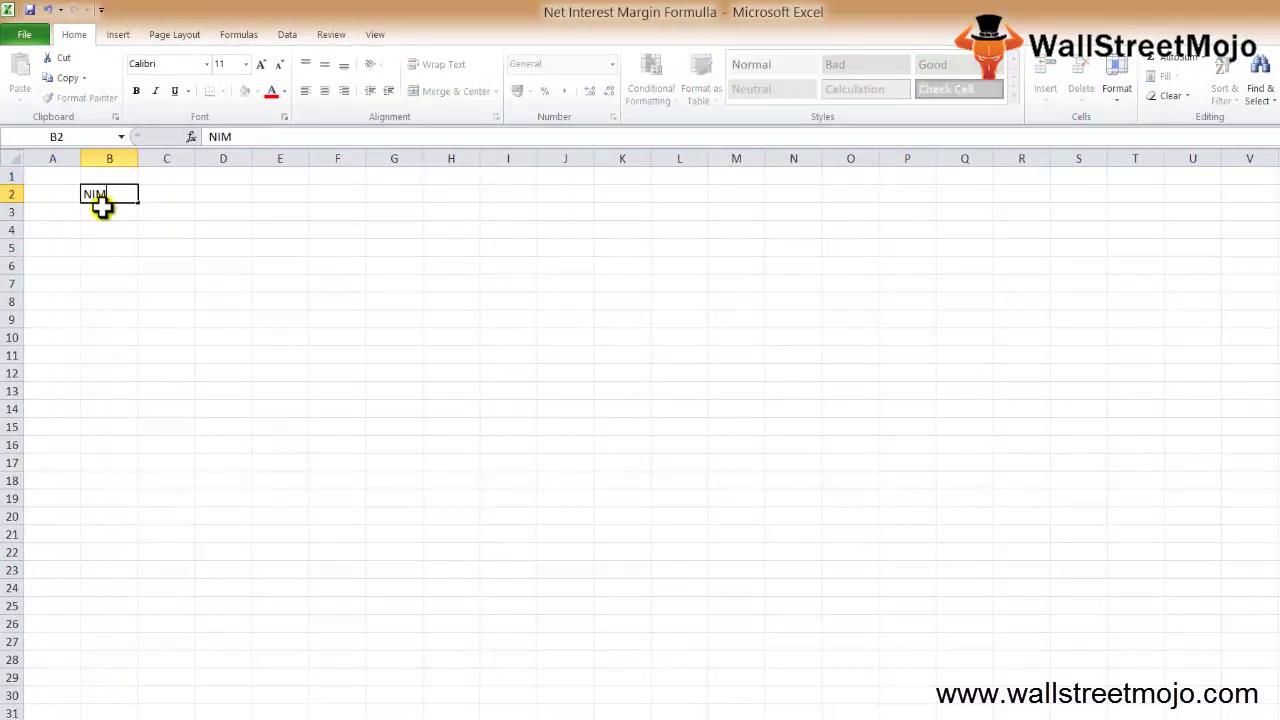
key(Tab)
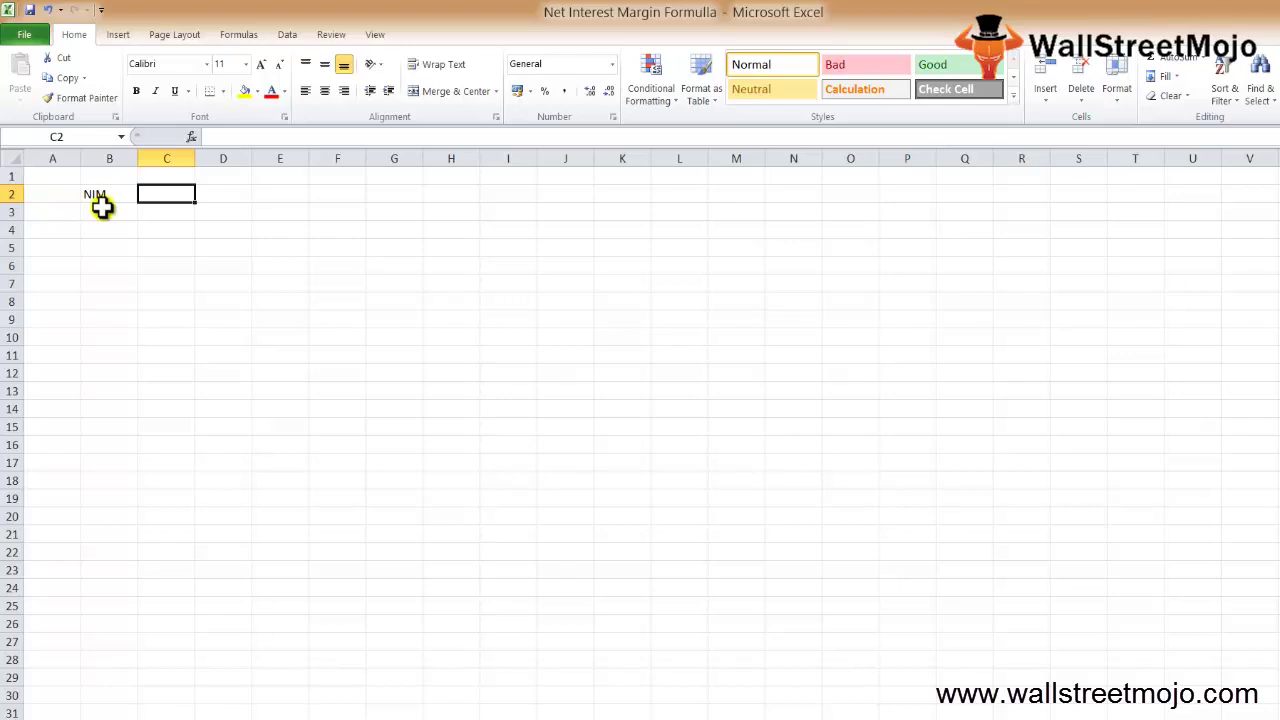
text(How mych)
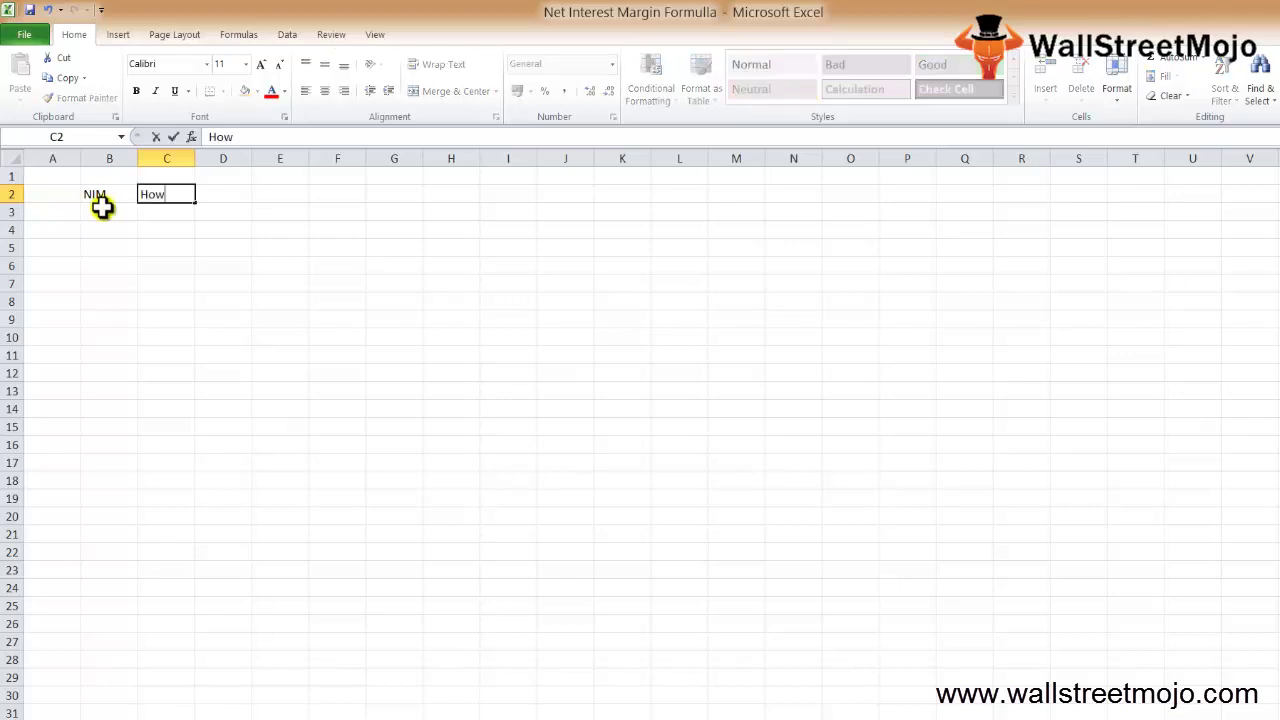
key(BackSpace)
key(BackSpace)
key(BackSpace)
text(uch)
key(ctrl+Return)
Step: Enter 'NIM =' in B4 and '( Interest Received - Interest Paid )' in C4
key(Down)
key(Down)
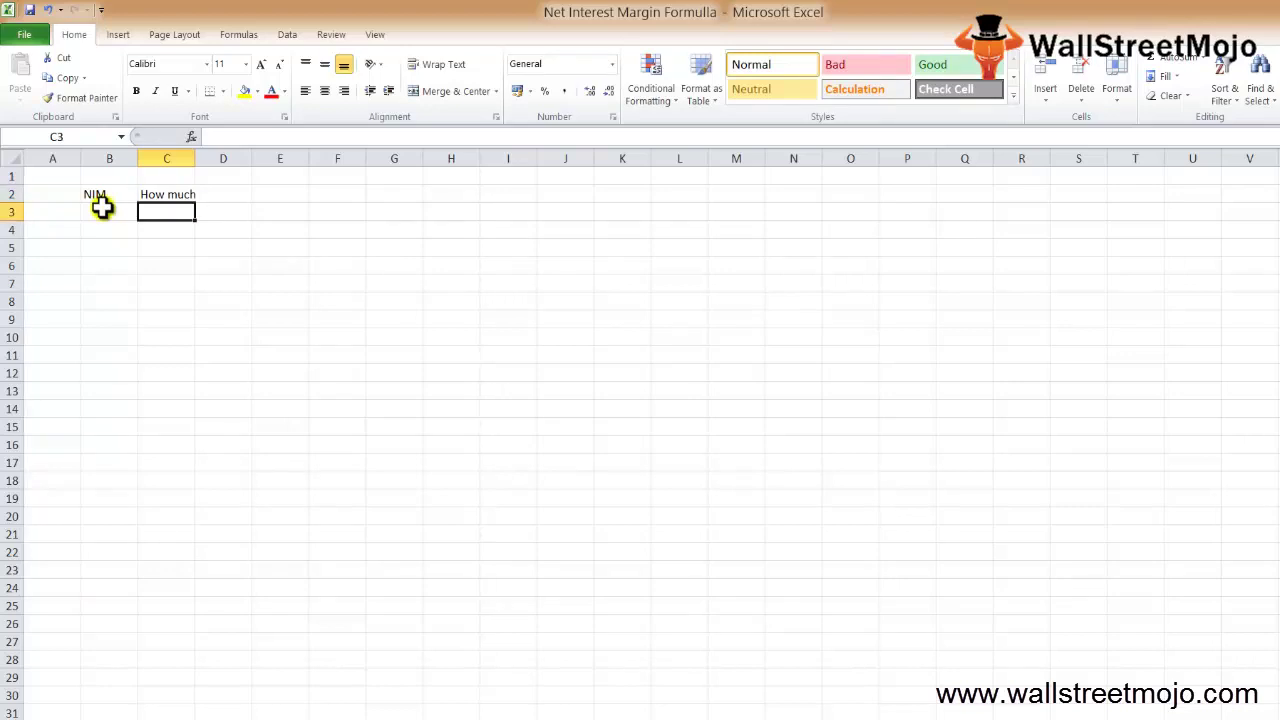
key(Left)
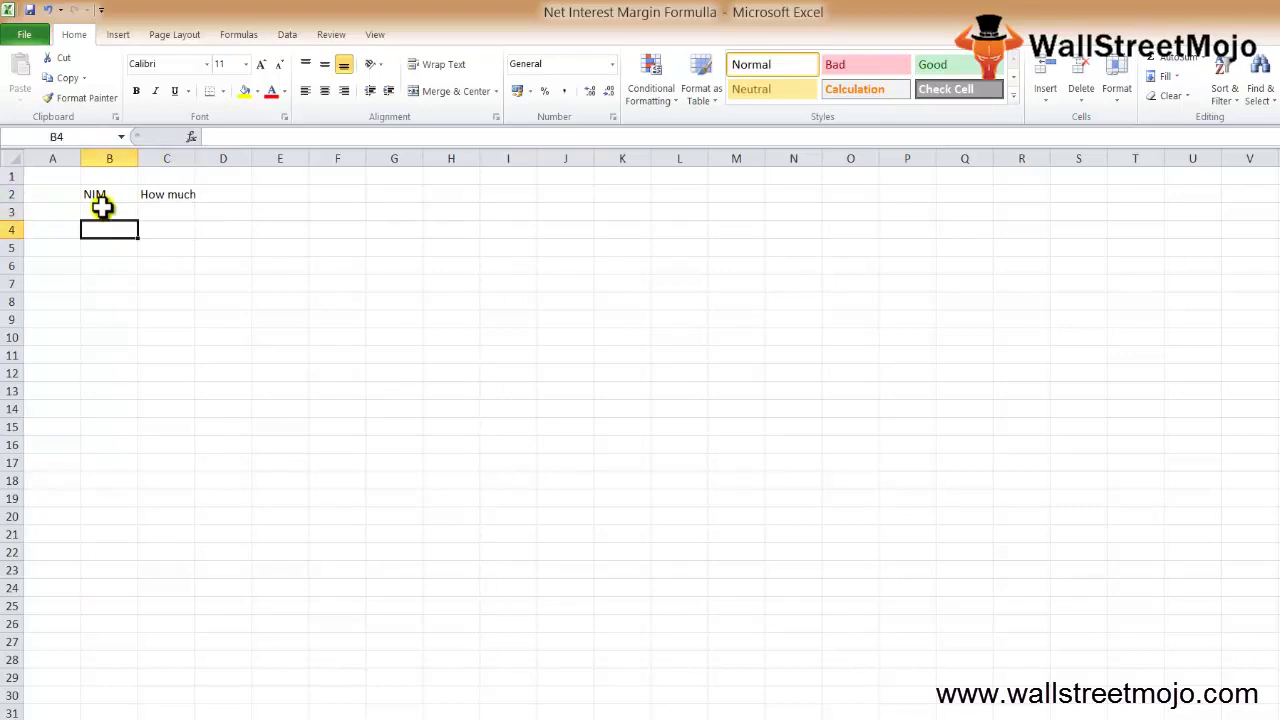
text(NIM)
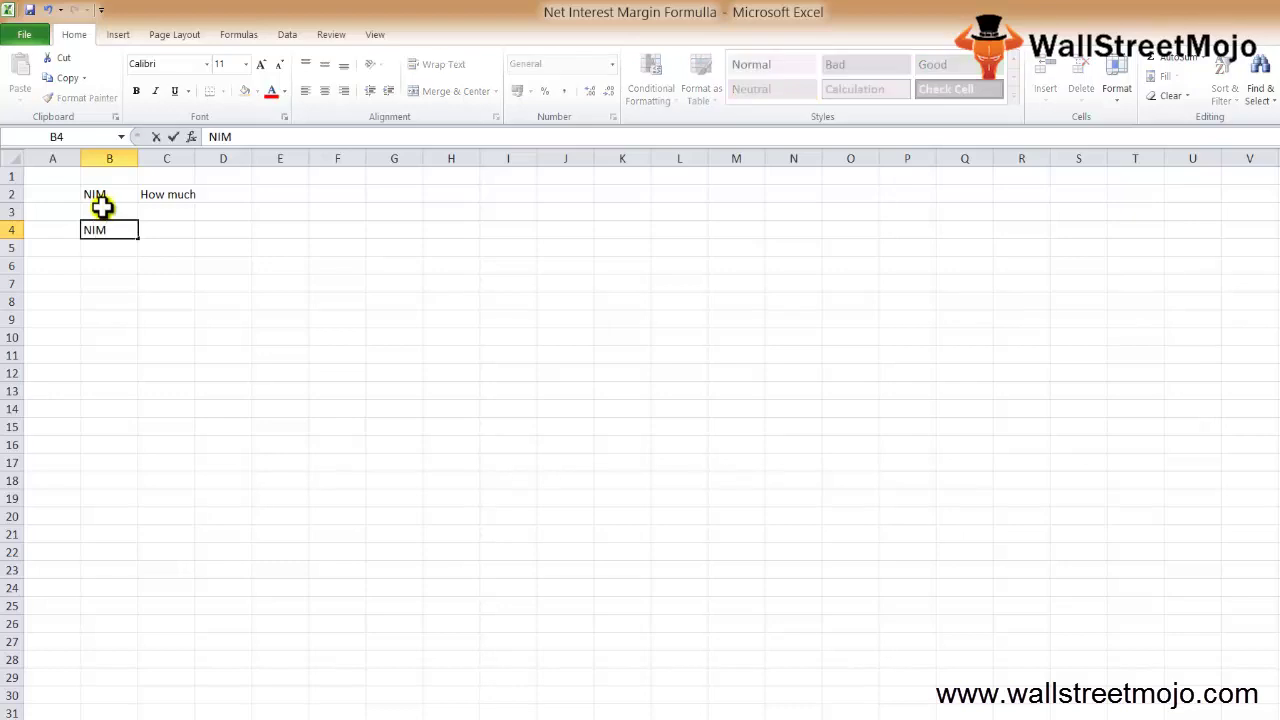
text( =)
key(Tab)
text(()
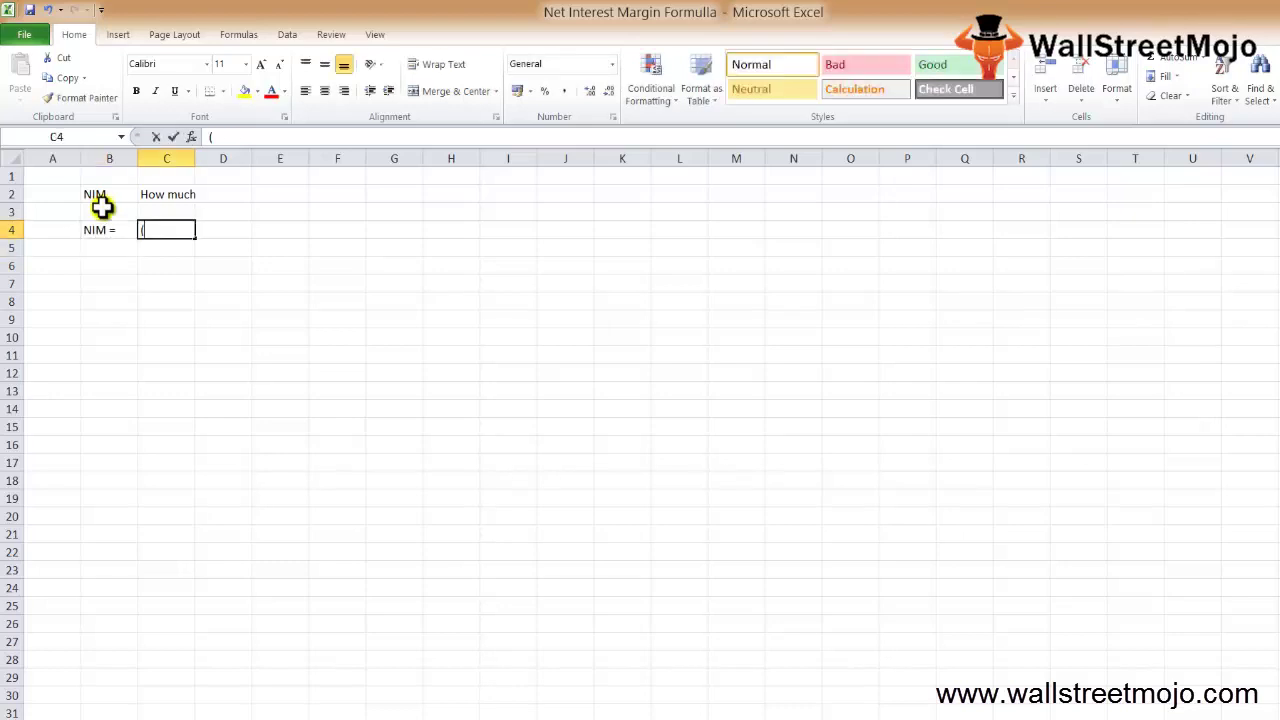
text( Interest)
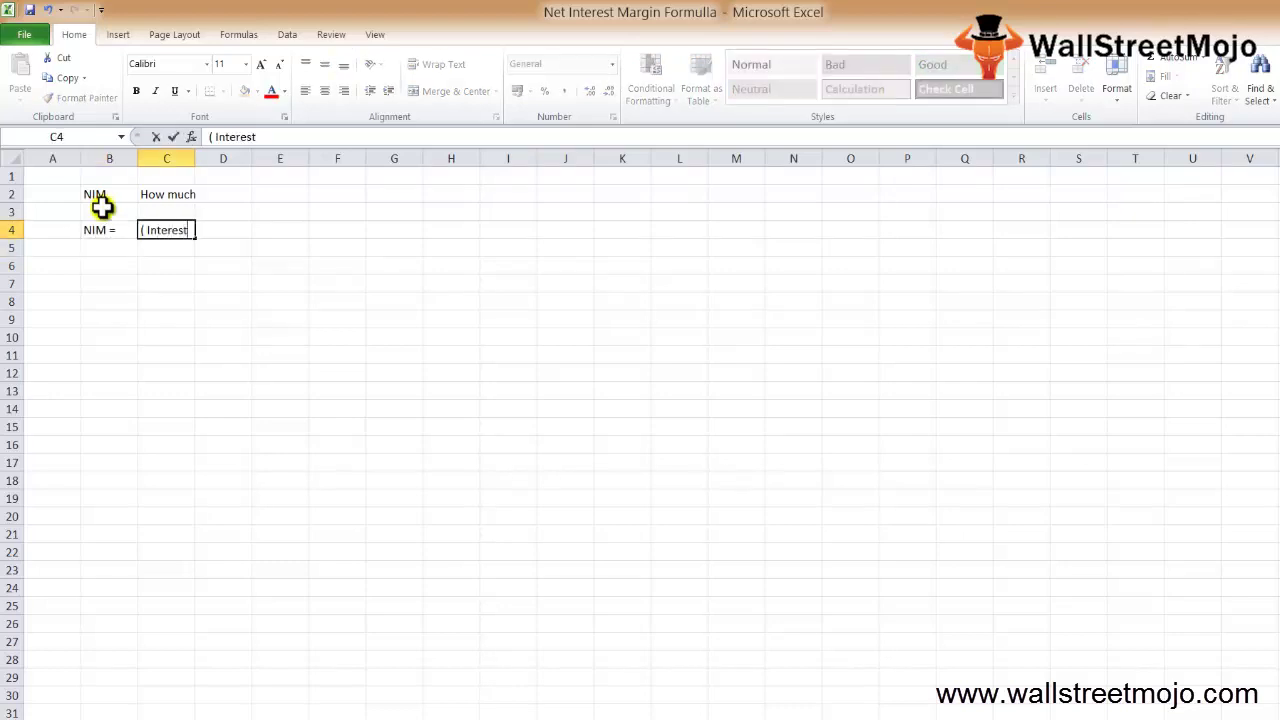
text( Received - Intee)
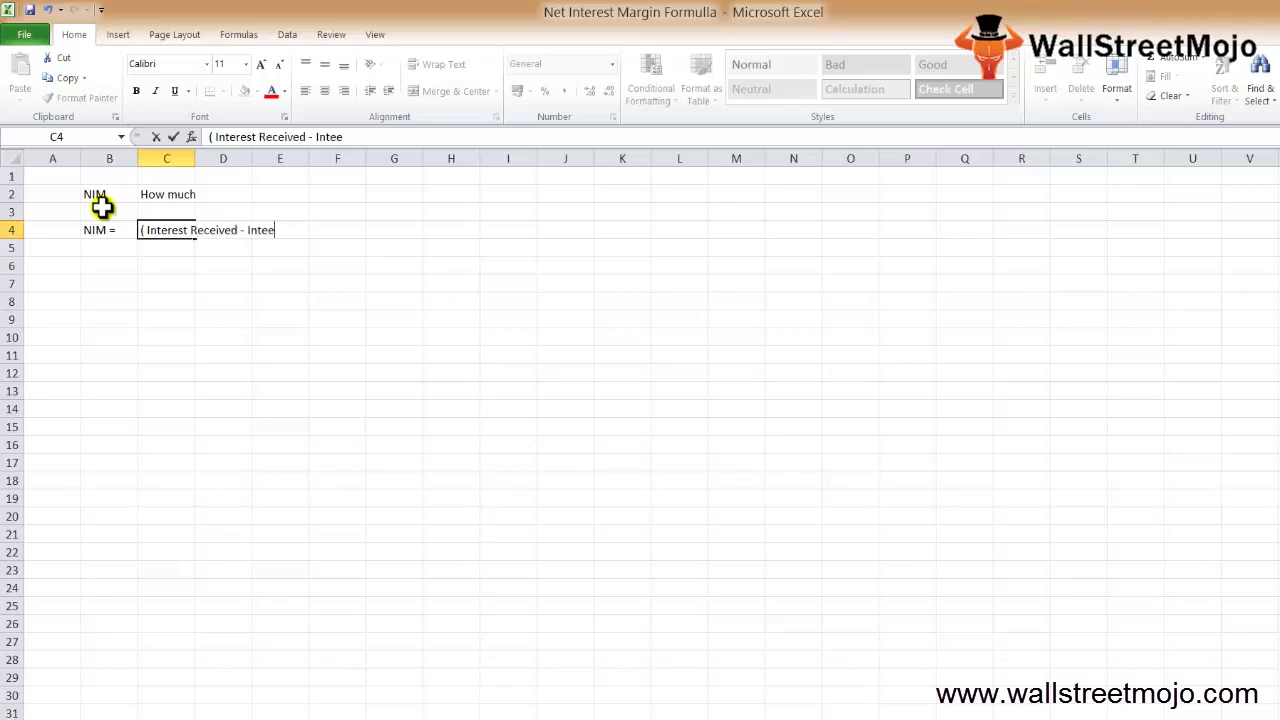
key(BackSpace)
text(rest )
text(Paid ))
key(Return)
Step: AutoFit column C's width and enter 'Average Invested Assets' in C5
key(Up)
key(alt+h)
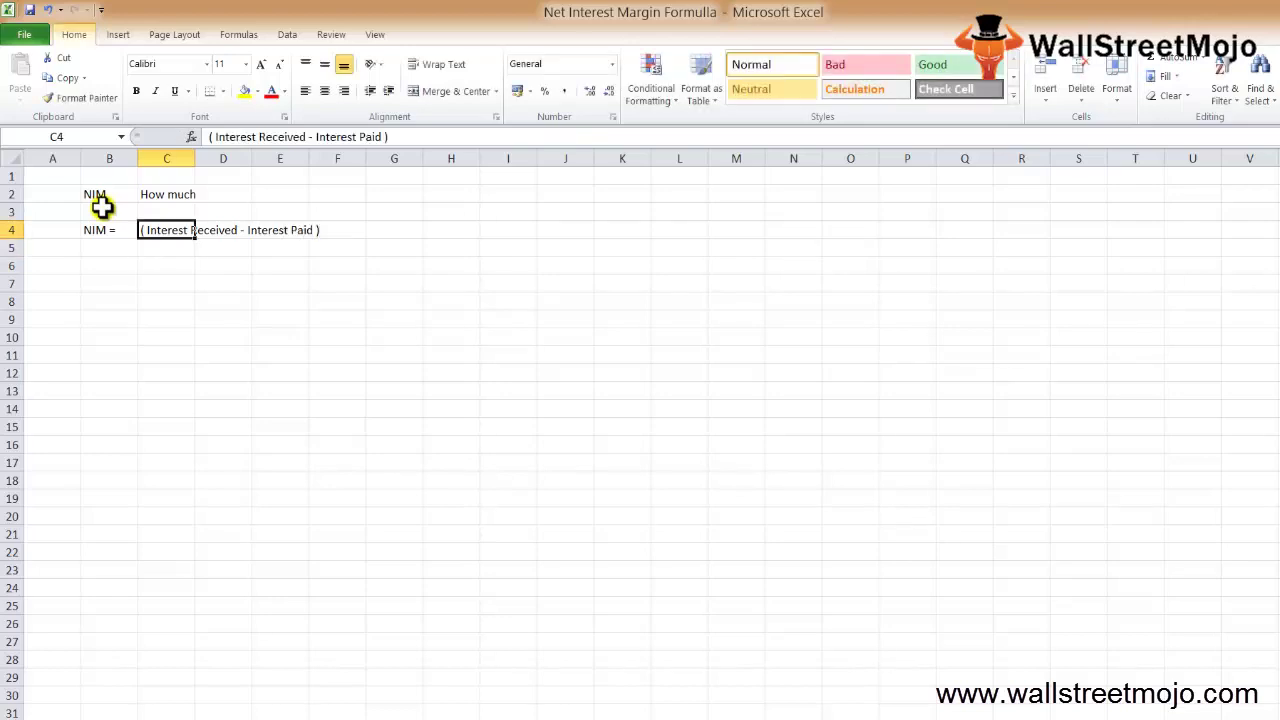
key(o)
key(i)
key(Down)
text(A)
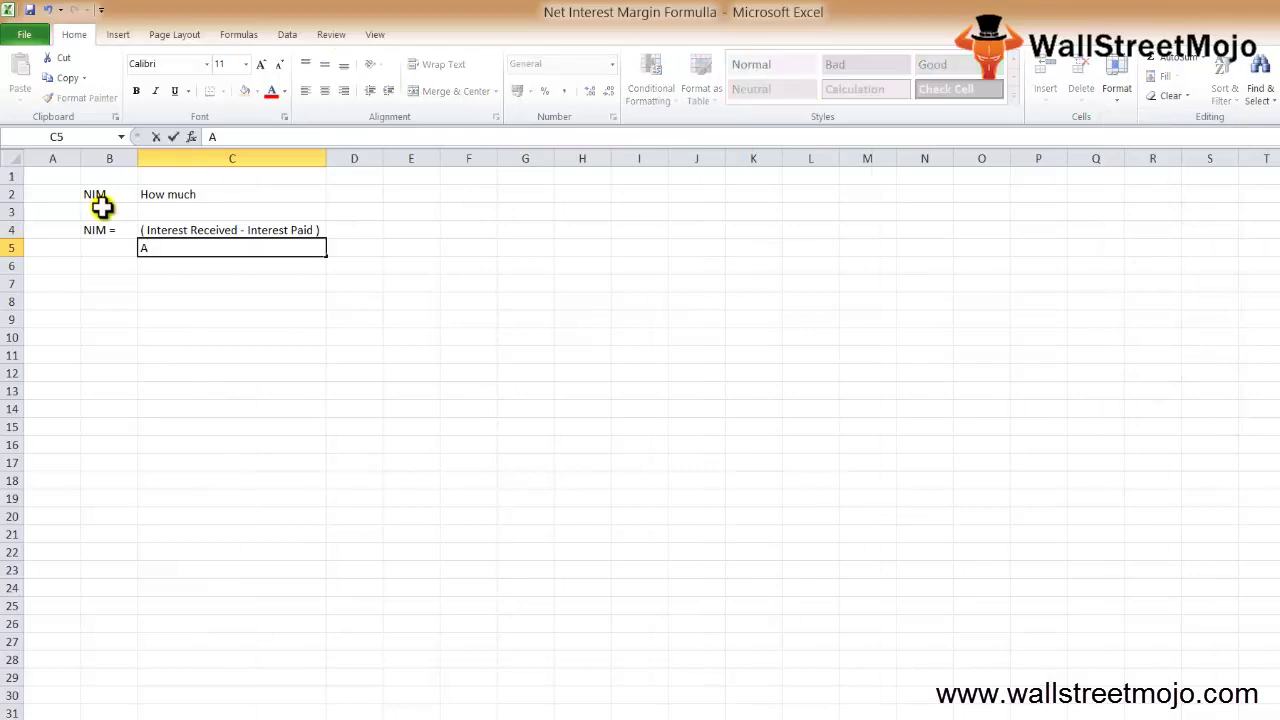
text(verage Invested Assets)
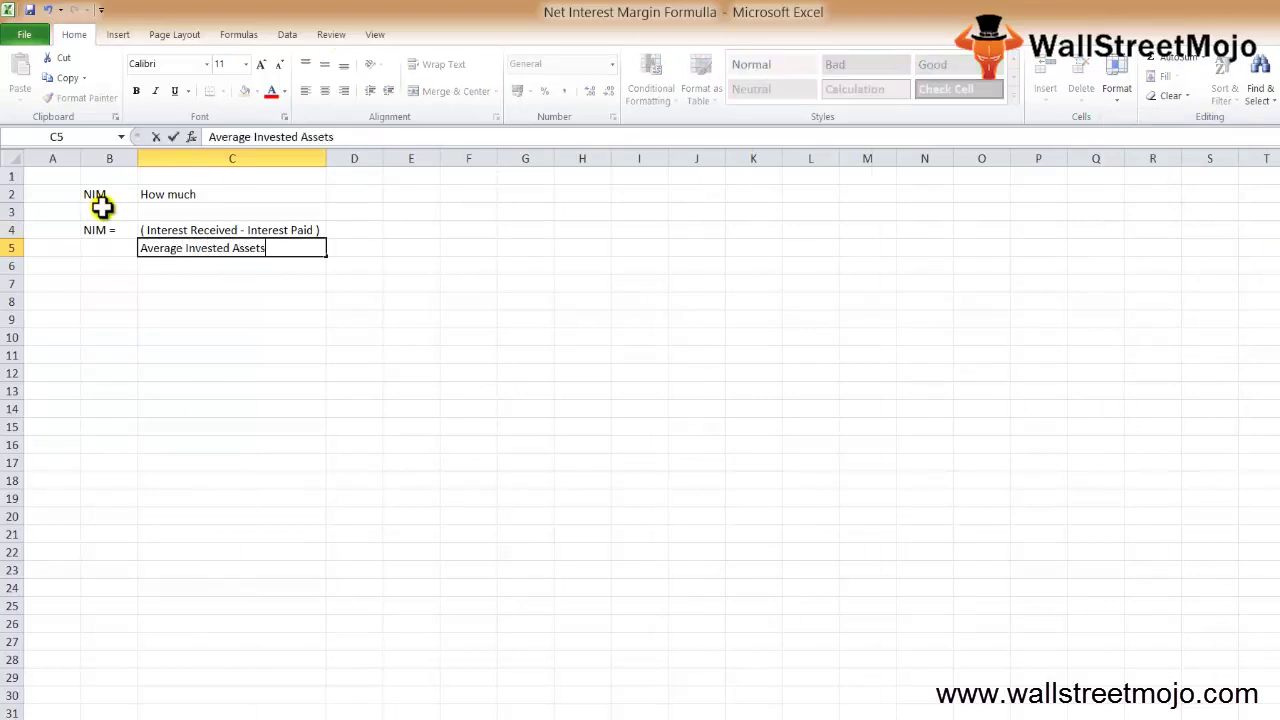
key(Return)
Step: Select rows 4 and 5 holding the NIM formula
key(Up)
key(Up)
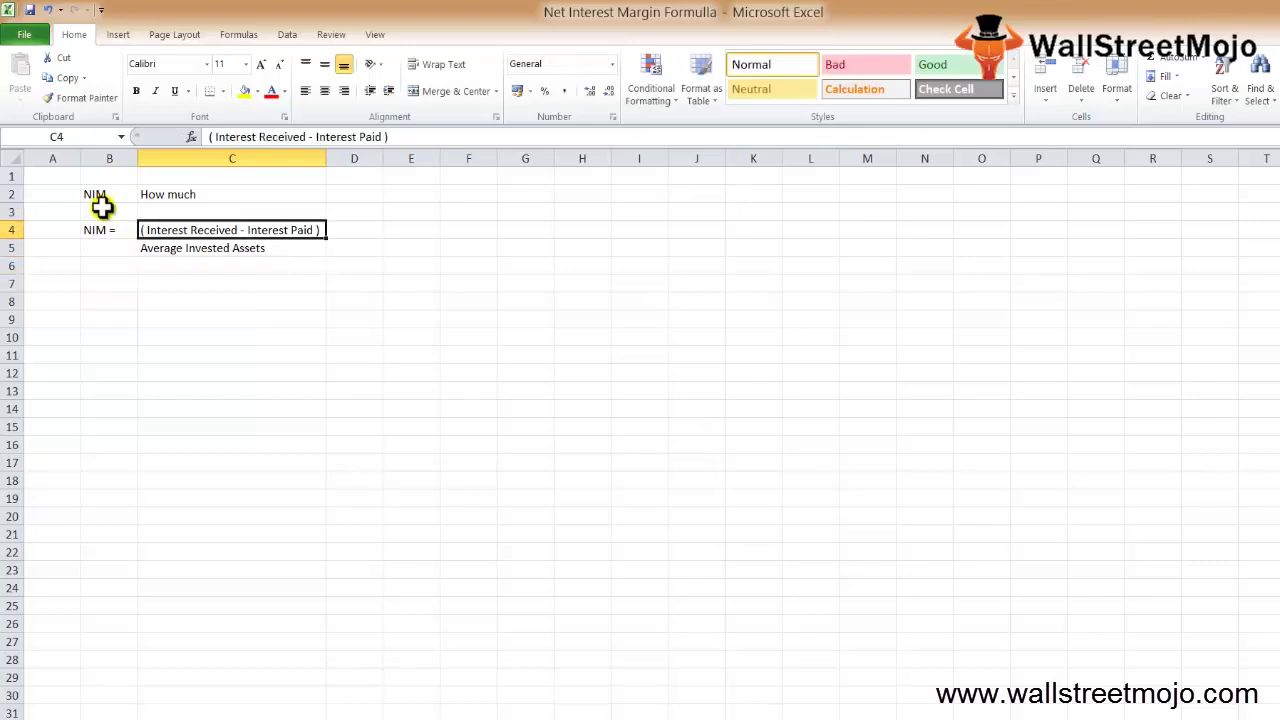
key(shift+space)
key(shift+Down)
key(Down)
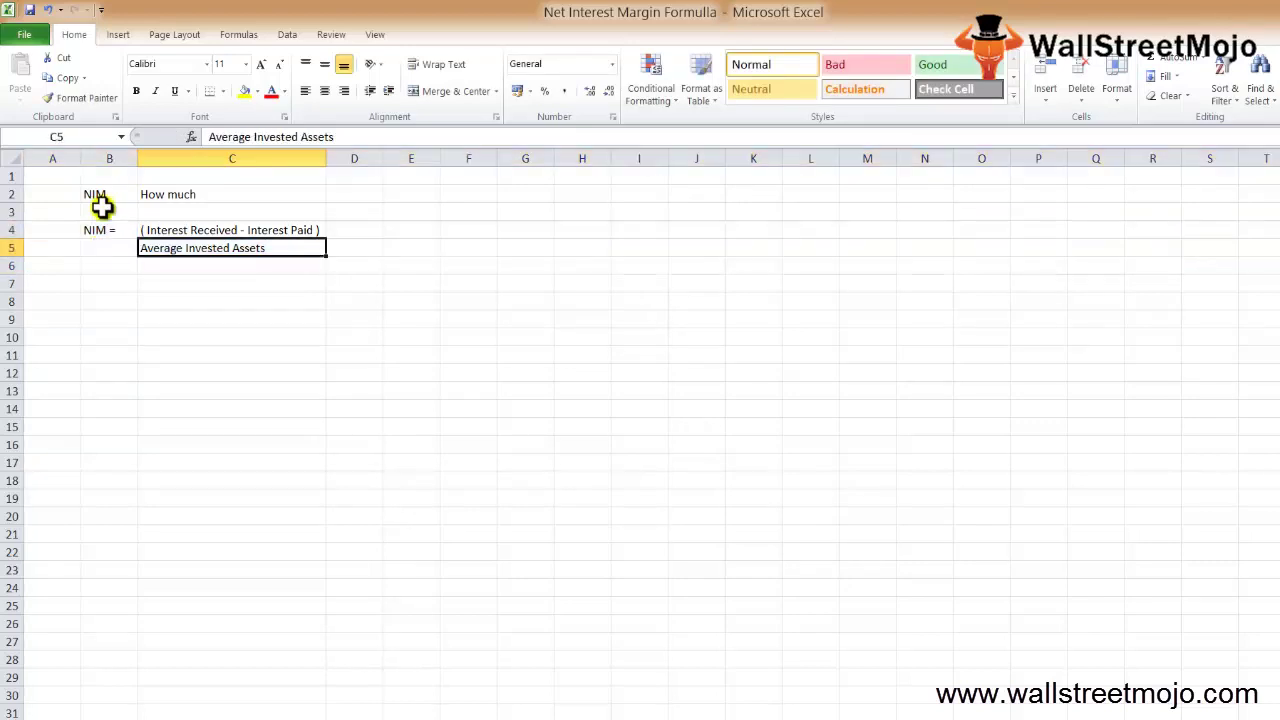
key(Down)
key(Down)
key(Up)
key(Up)
key(Up)
key(shift+space)
key(shift+Down)
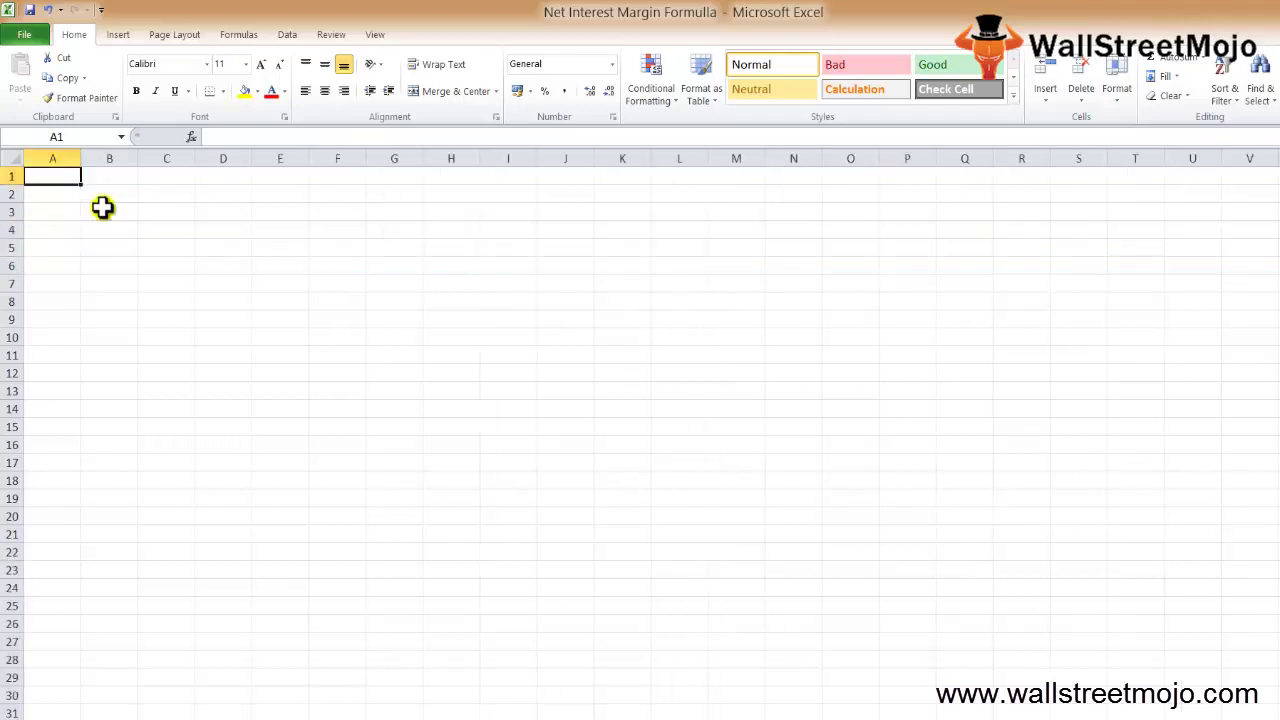
Step: Enter the borrower's name as the heading in B2
click(102, 204)
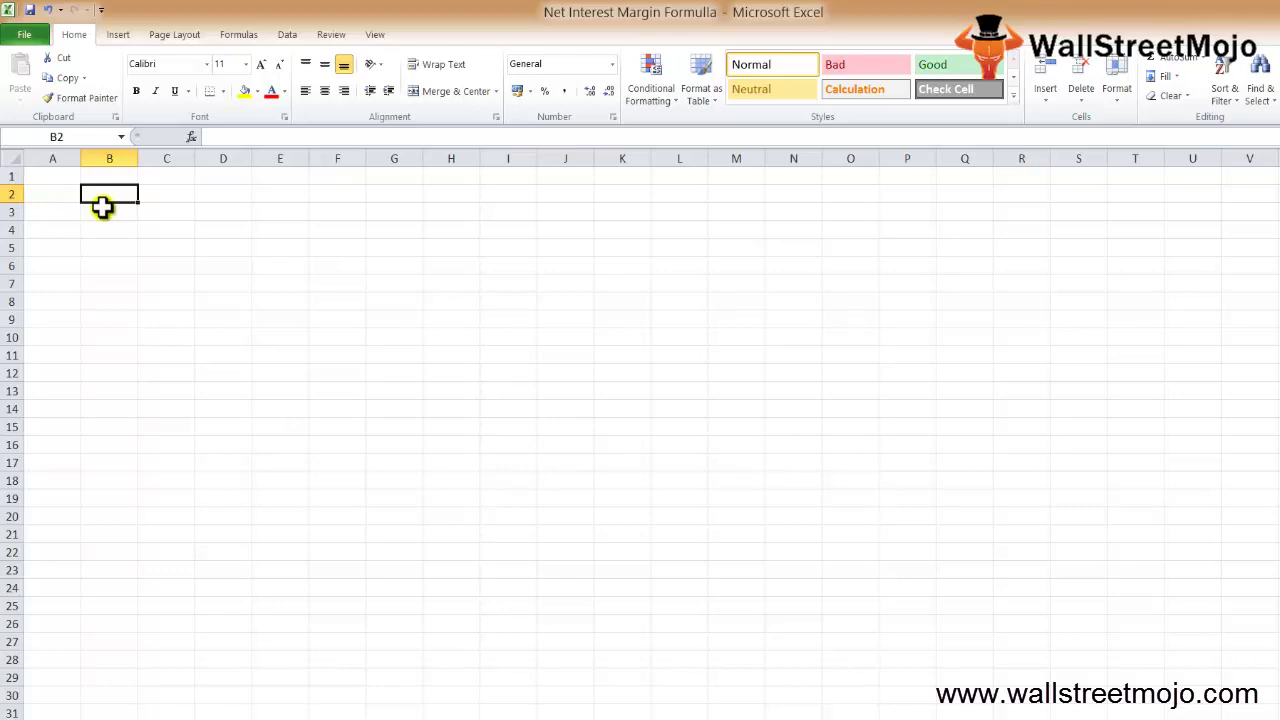
text(John)
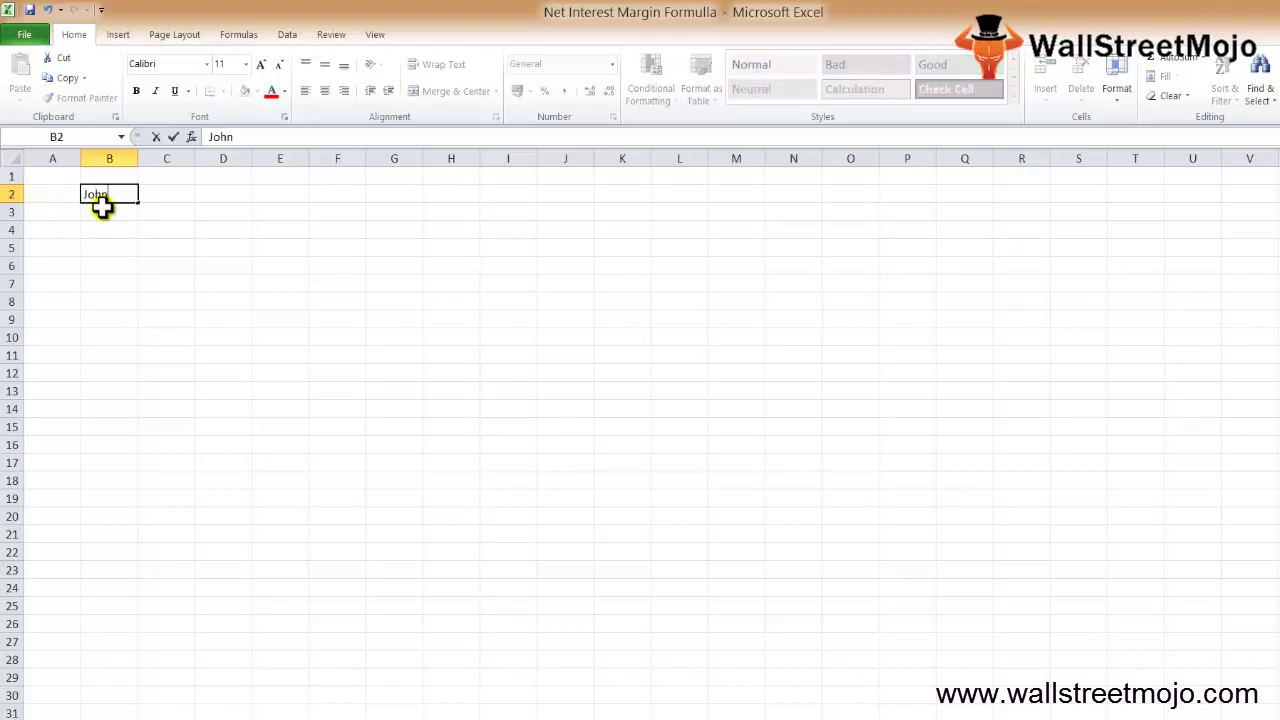
key(Return)
click(102, 203)
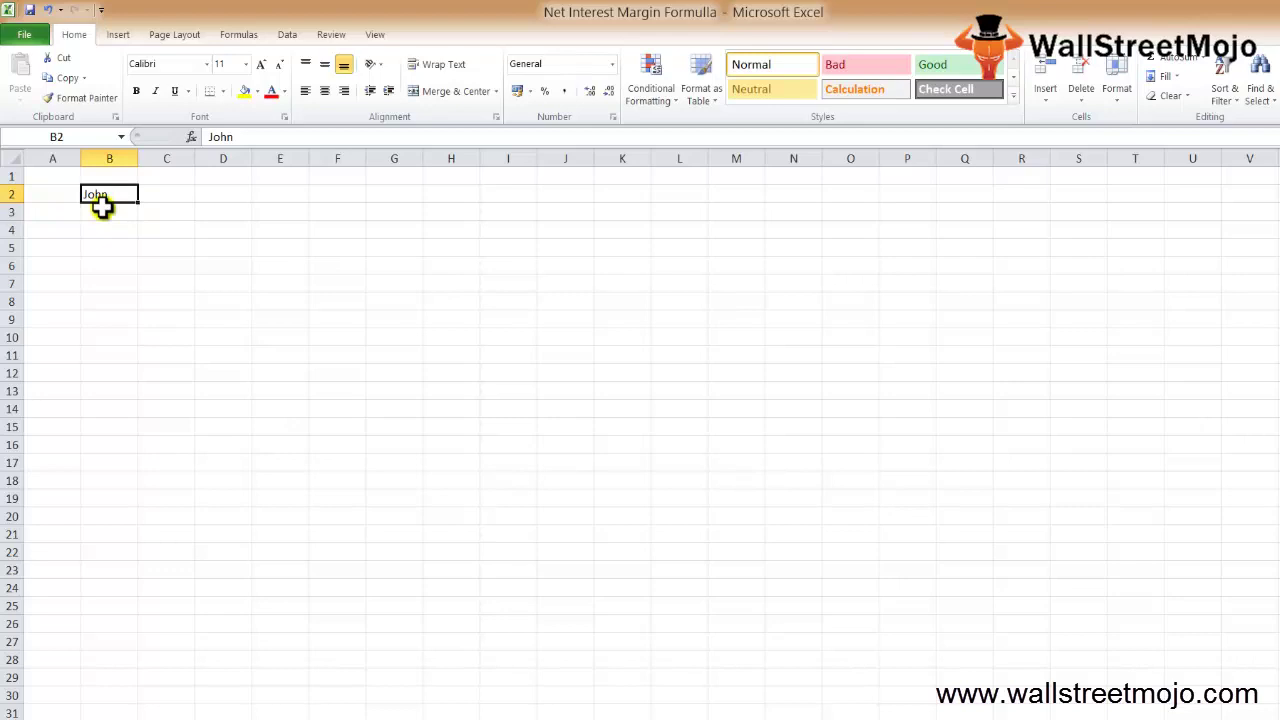
click(102, 207)
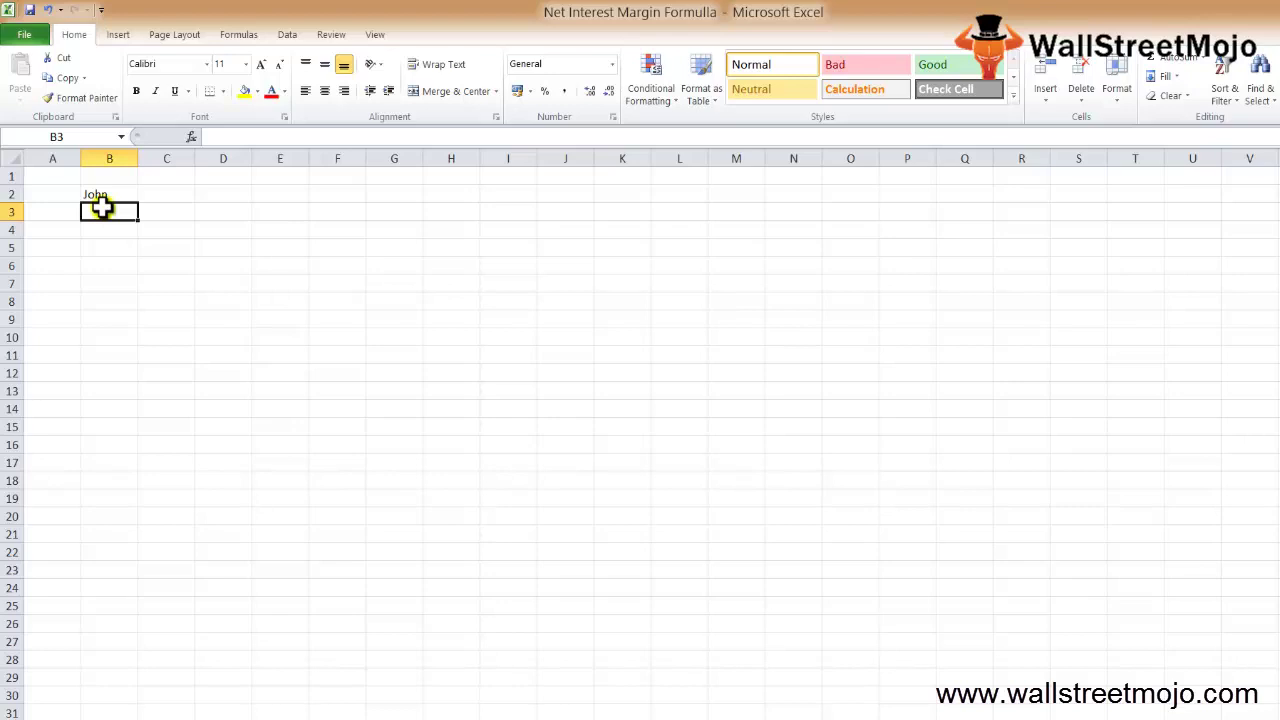
Step: Add row 3: 'Borrowed' with 100000 and the note 'Invst' in D3
text(Borrow)
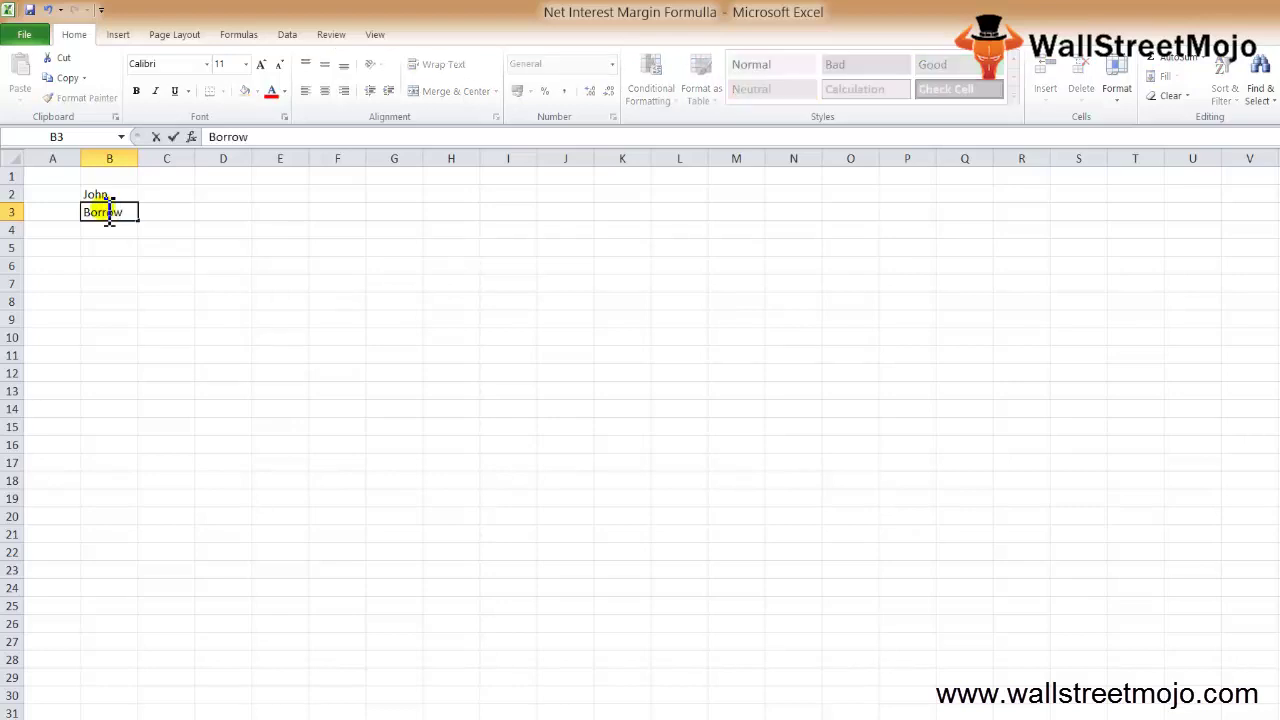
text(ed)
key(Tab)
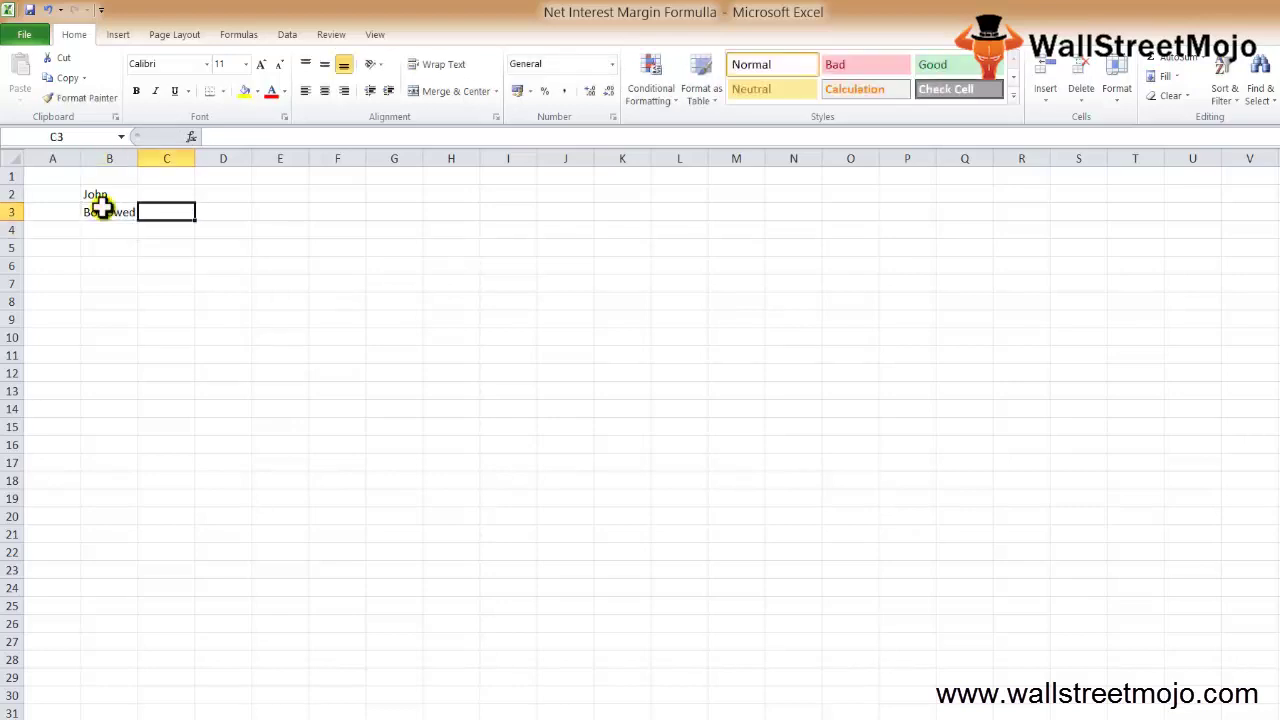
text(100000)
key(ctrl+Return)
key(Tab)
text(Ivs)
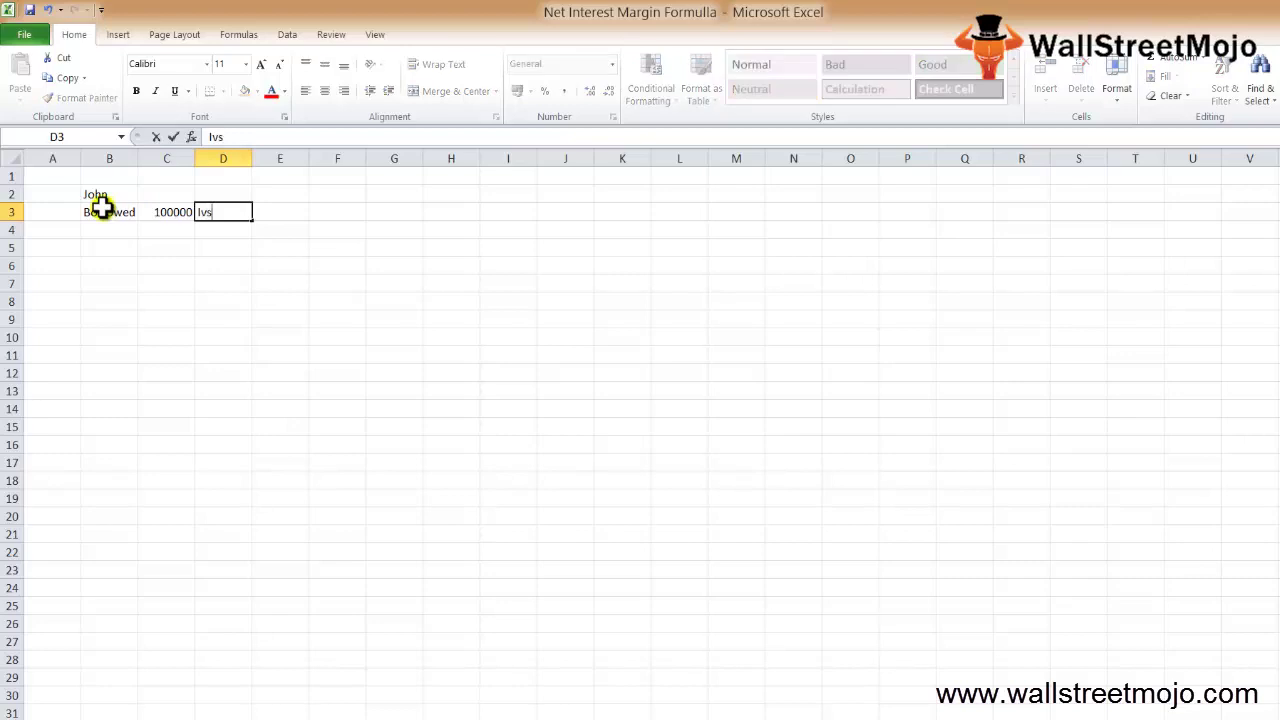
text(t)
key(BackSpace)
key(BackSpace)
key(BackSpace)
text(nvst)
key(Return)
Step: Add row 4: 'Interest' with a 10% rate
key(Left)
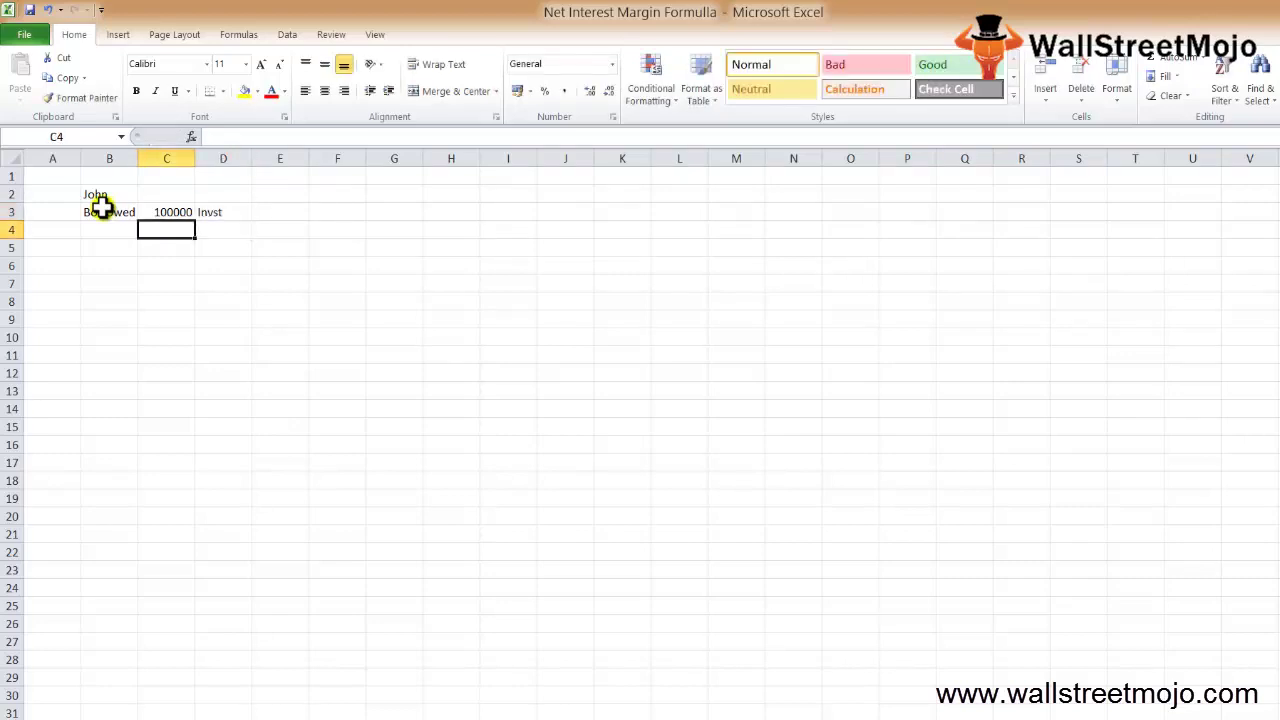
text(10%)
key(Return)
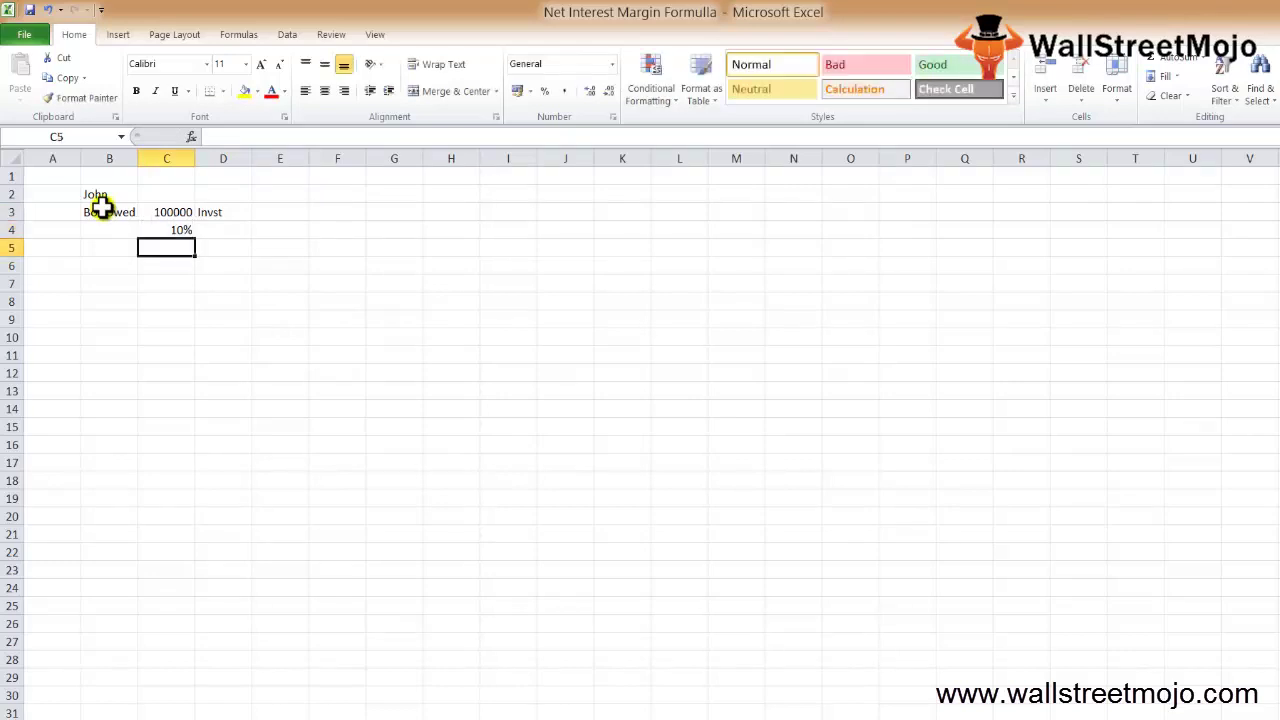
key(Up)
key(Left)
text(Interest)
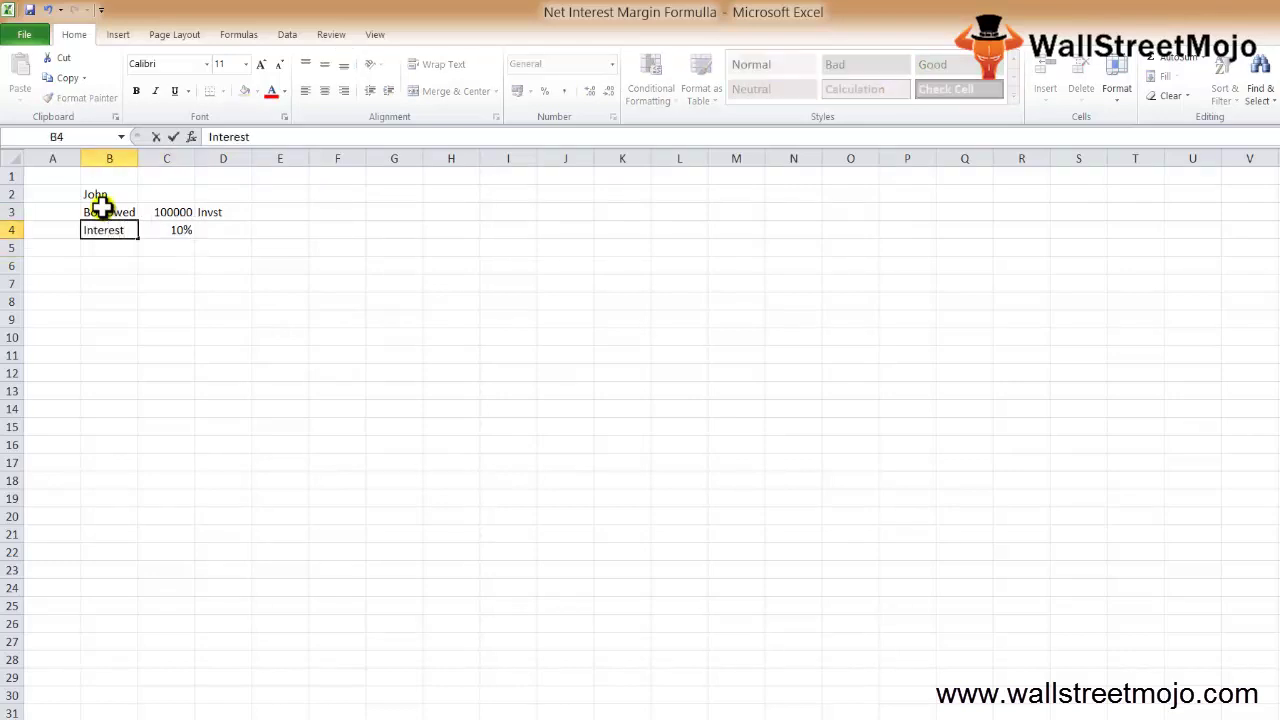
key(ctrl+Return)
key(shift+space)
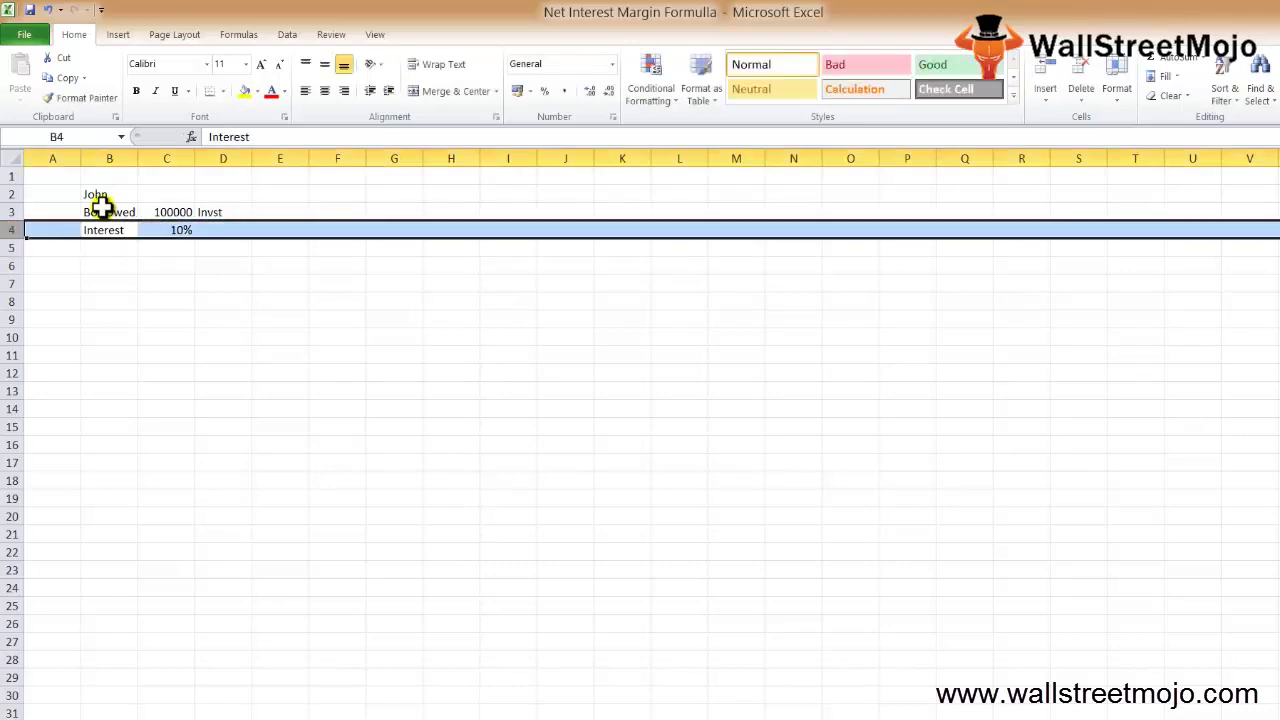
Step: Add row 5: 'Rece' with a 9% rate
key(Down)
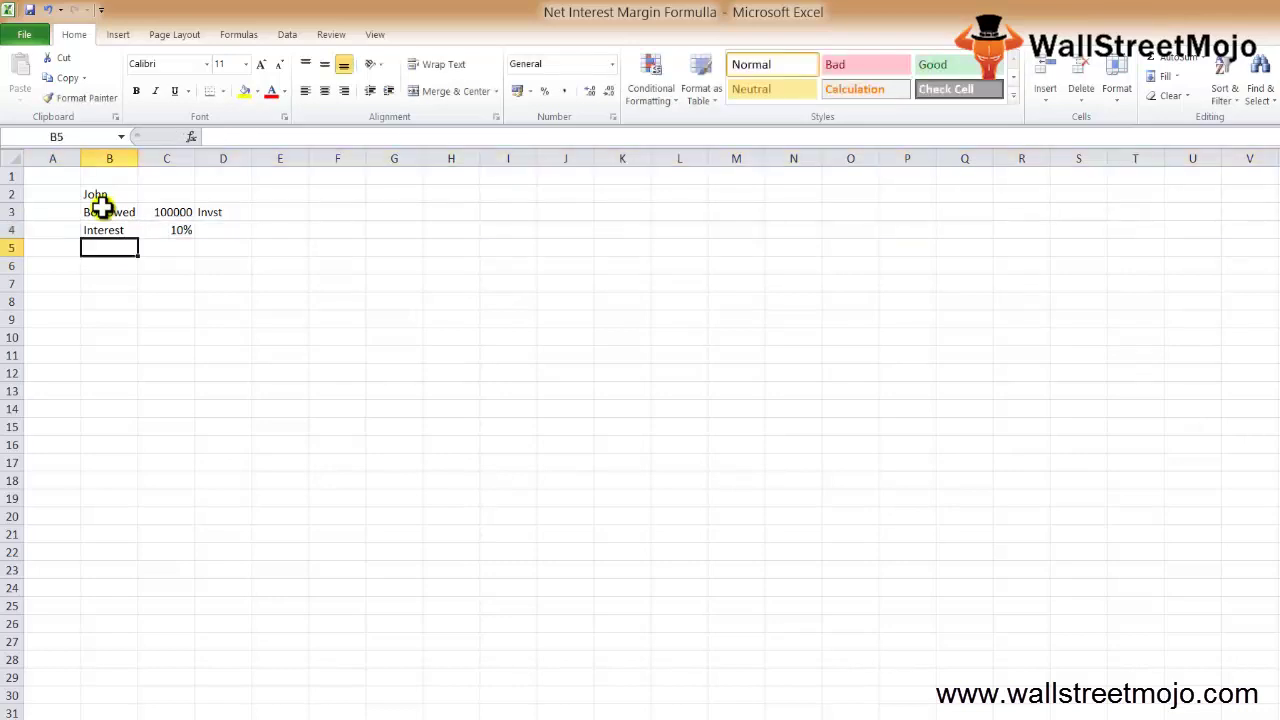
key(Right)
text(9)
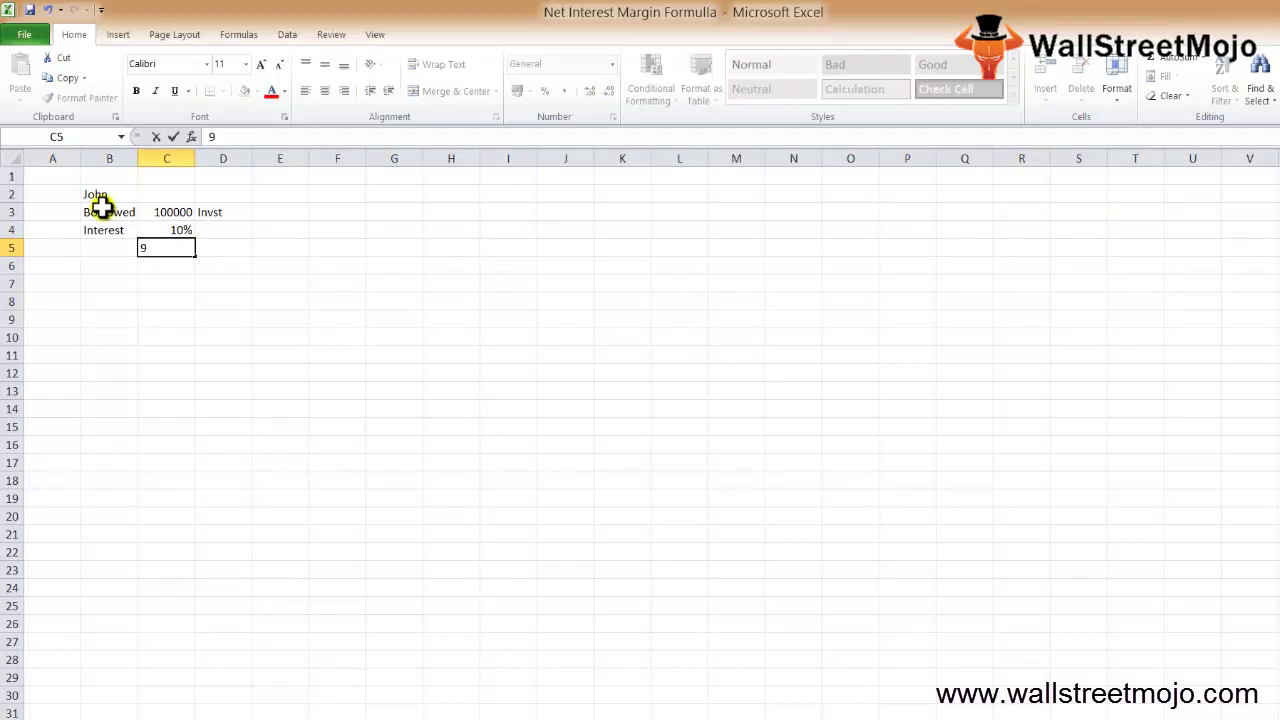
text(%)
key(Return)
key(Up)
key(Left)
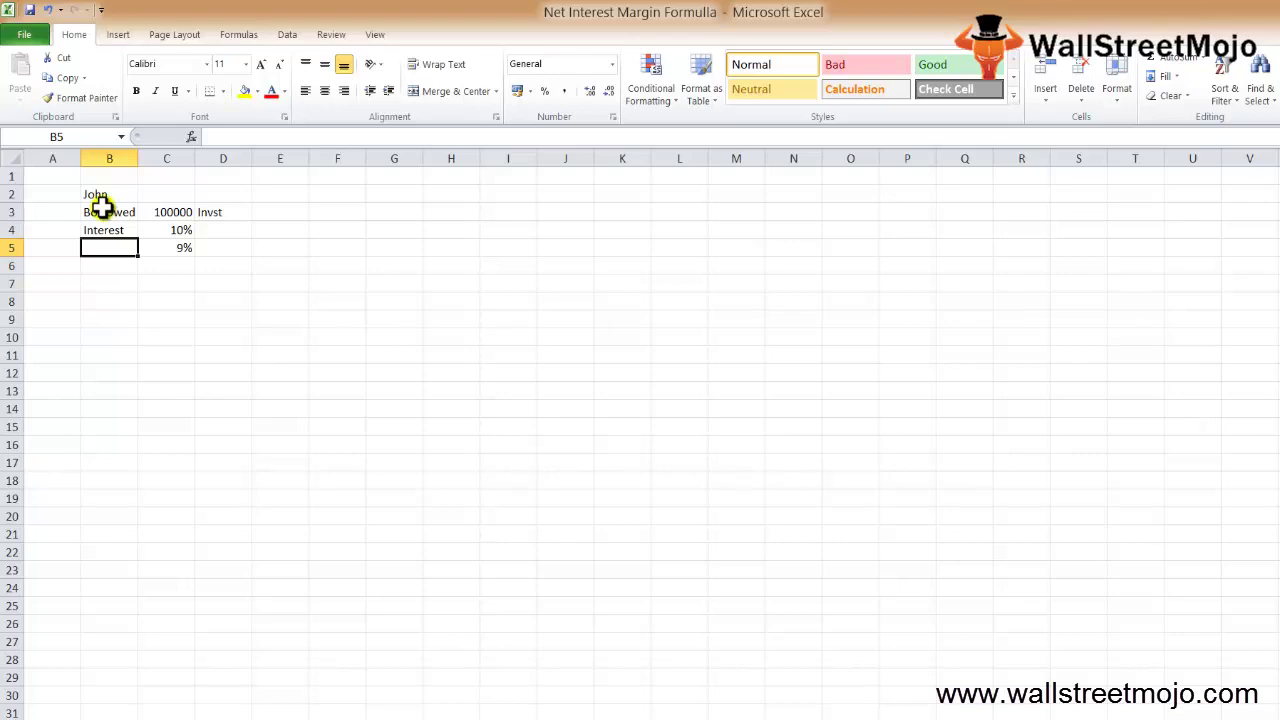
text(Rece)
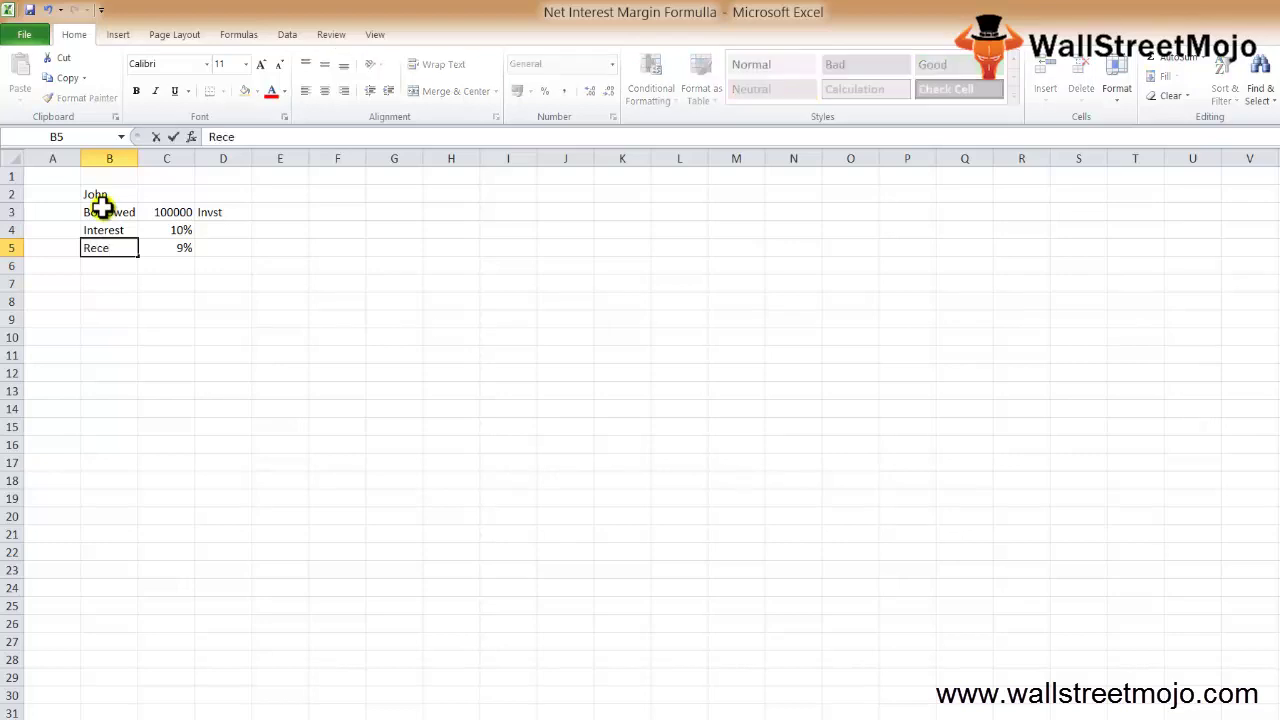
key(Return)
Step: Select the Interest and Borrowed rows, then move to B7
key(Up)
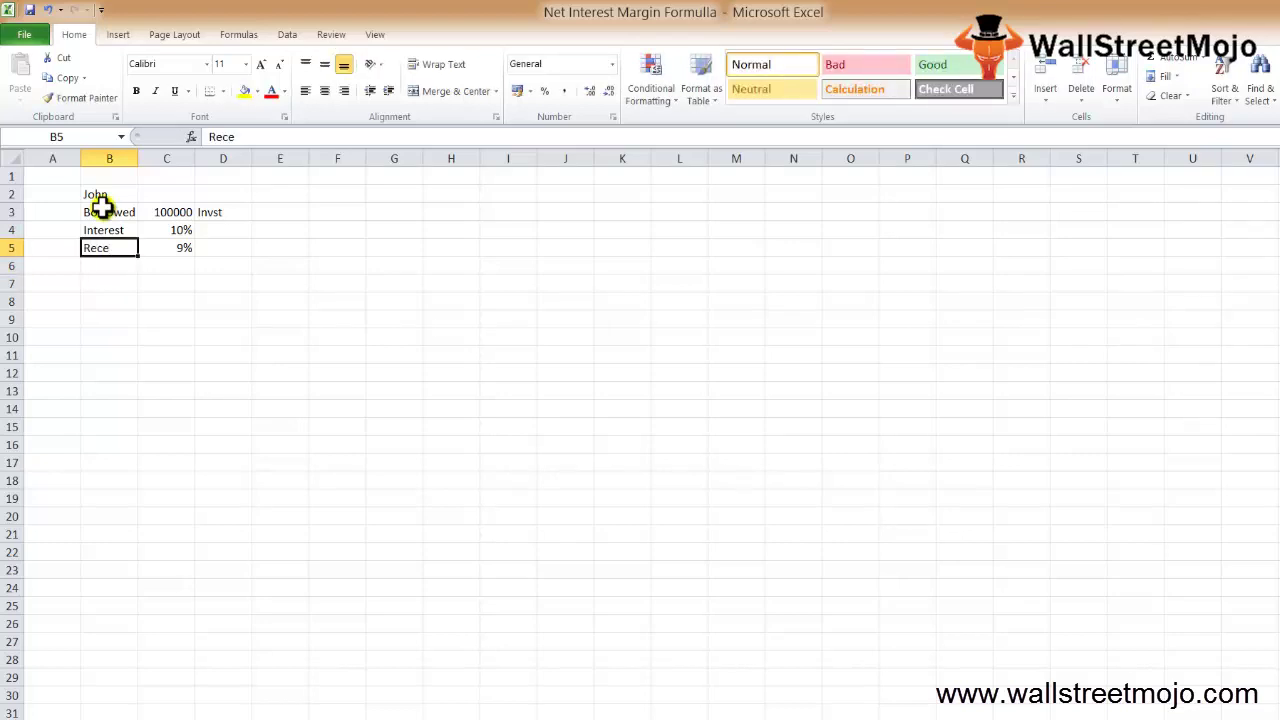
key(Up)
key(Right)
key(shift+space)
key(Up)
key(shift+space)
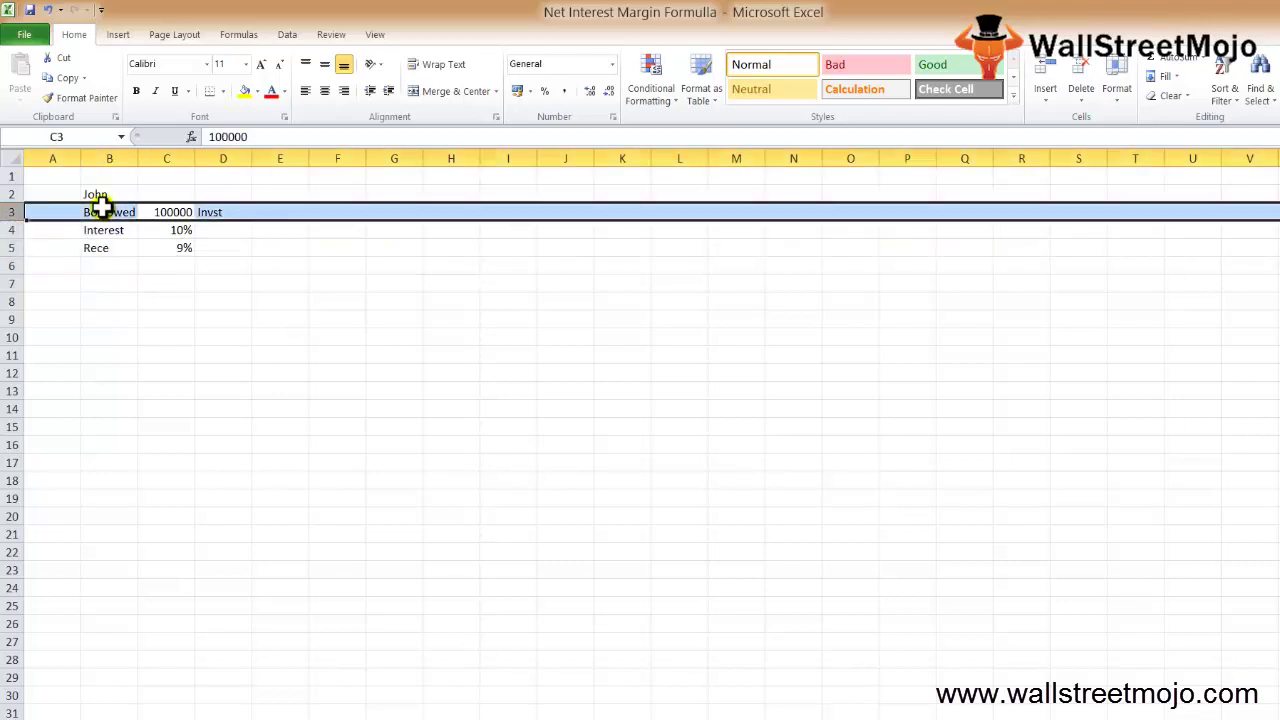
key(Down)
key(Down)
key(Down)
key(Left)
key(Down)
Step: Label B7 as 'NIM'
text(NIM)
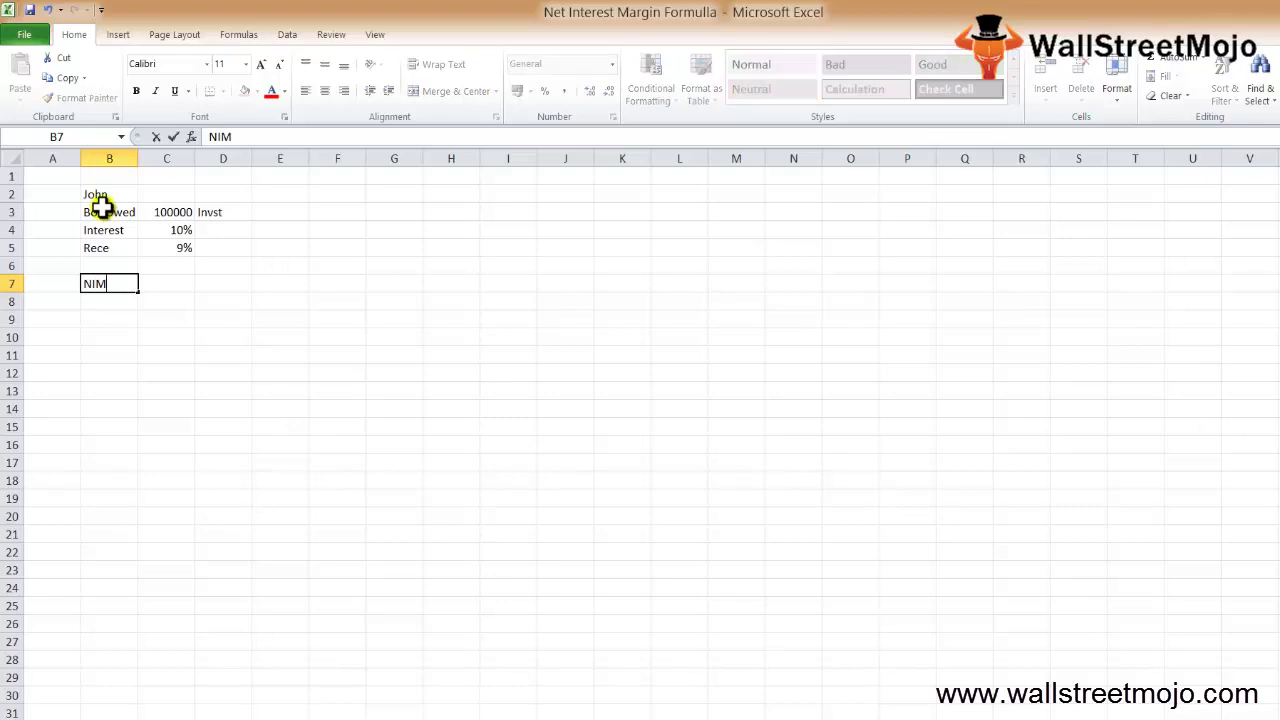
key(Return)
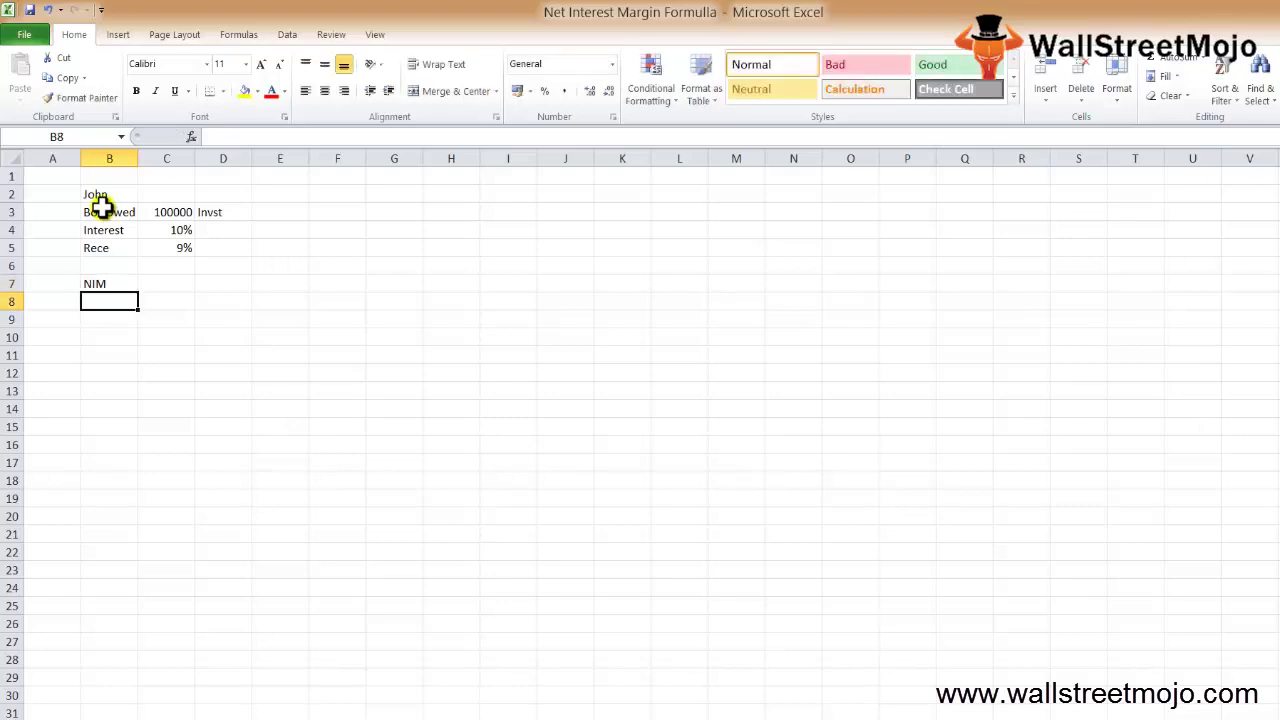
key(Down)
key(Down)
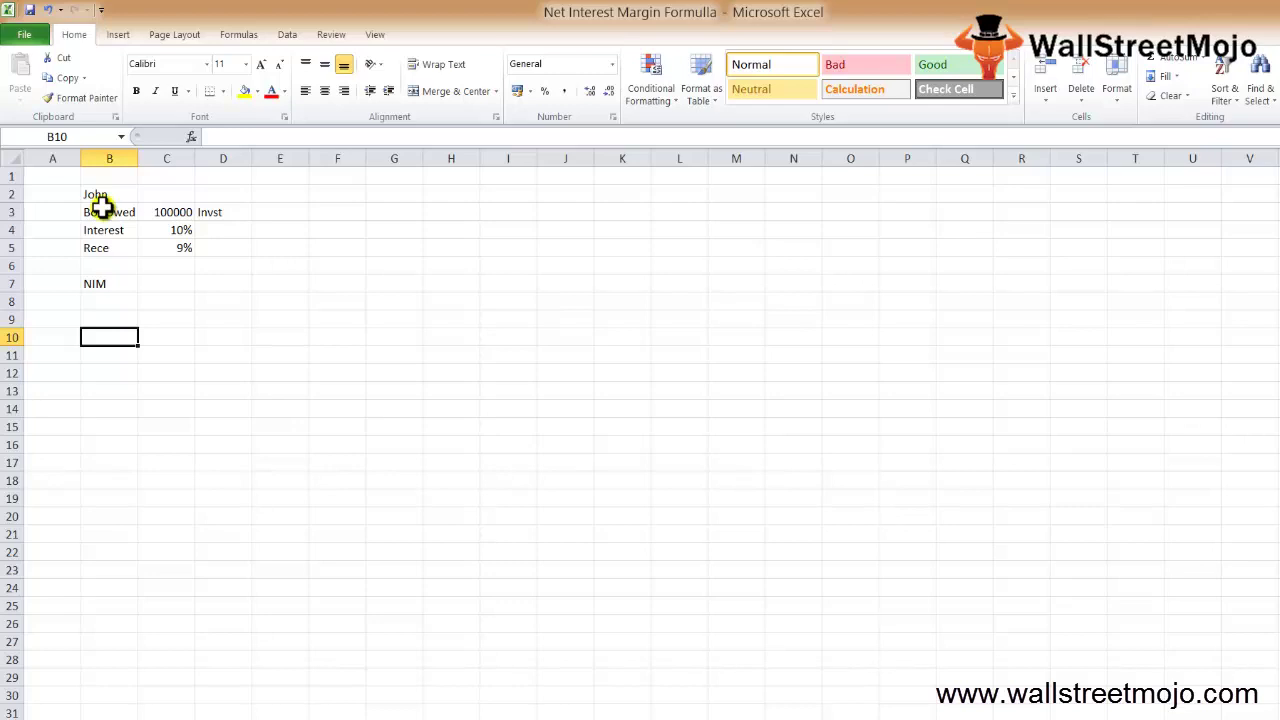
Step: Replace the B2 heading with a new heading
key(Up)
key(Up)
key(Up)
key(Up)
key(Up)
key(Up)
key(Up)
key(Up)
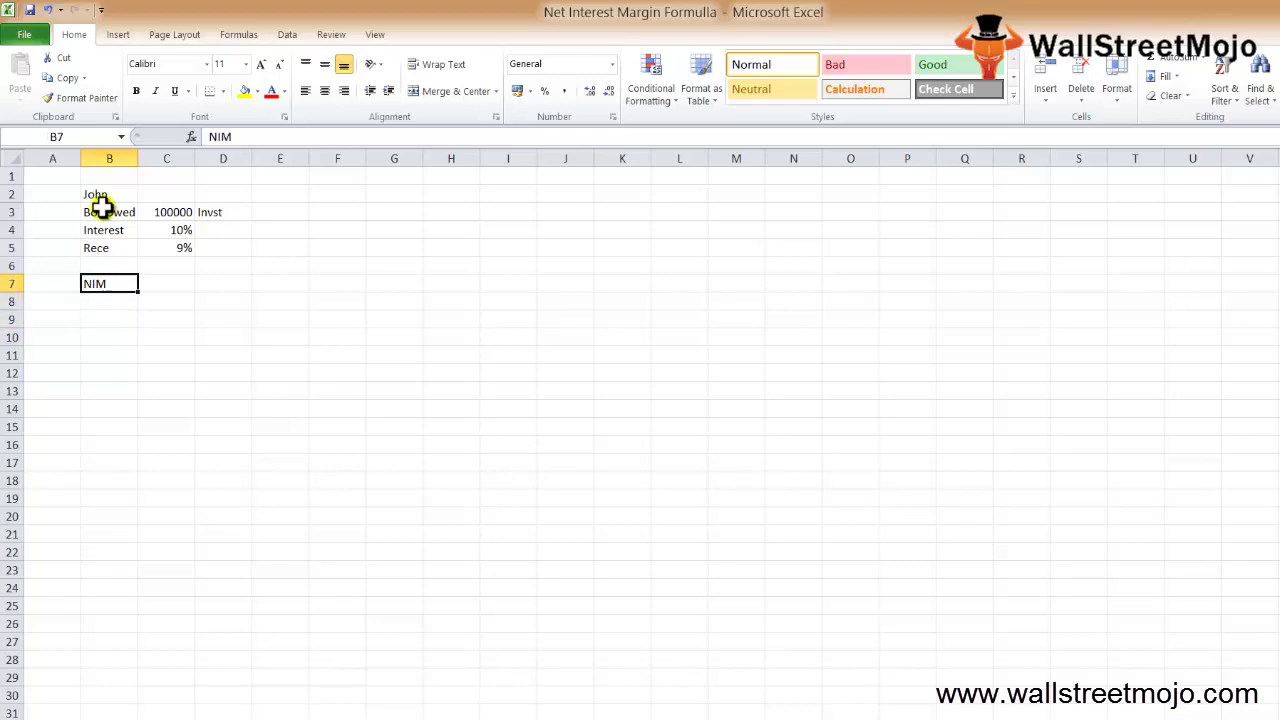
key(BackSpace)
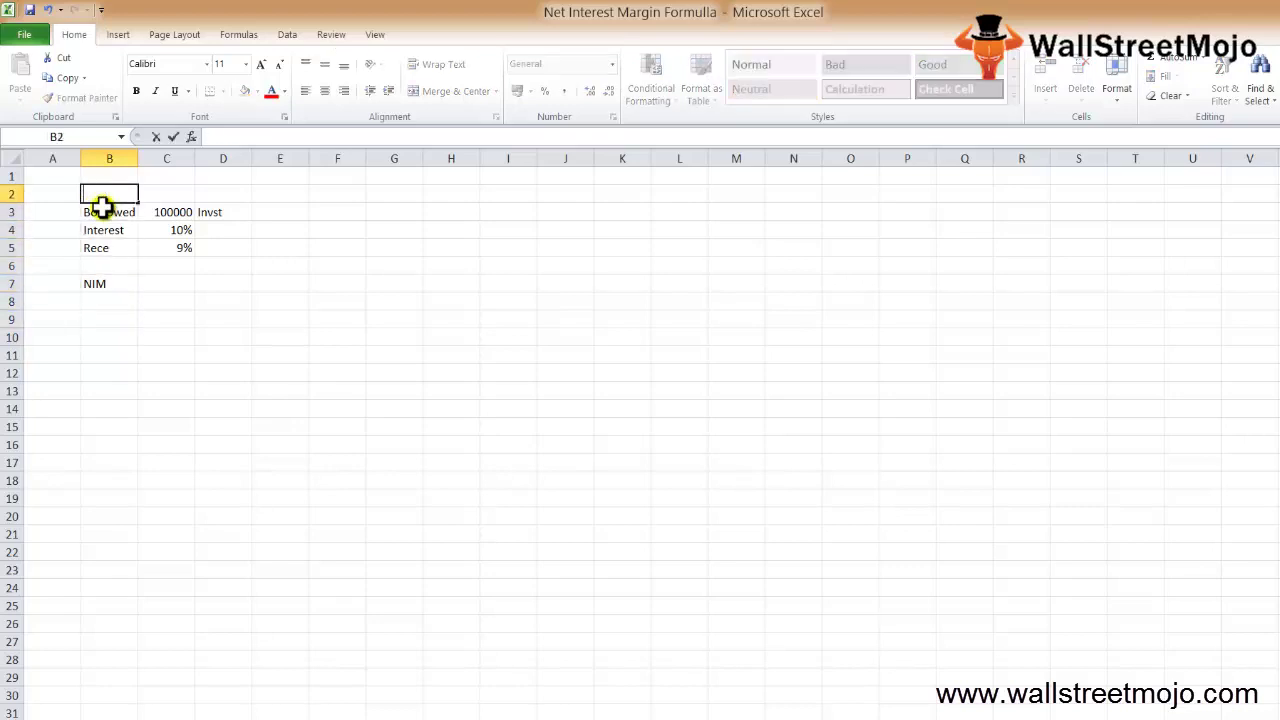
text(Xaviers)
key(Down)
Step: Enter =C3*C4 in C7, returning 10000
key(Down)
key(Down)
key(Down)
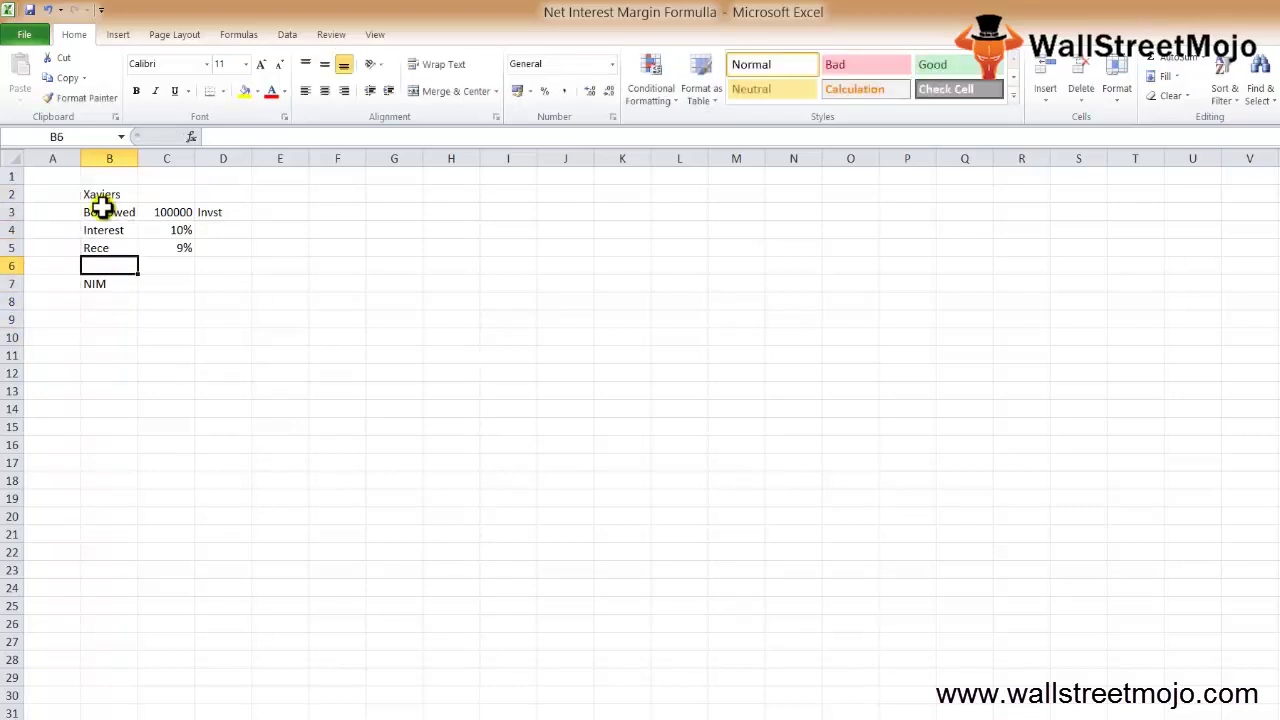
key(Down)
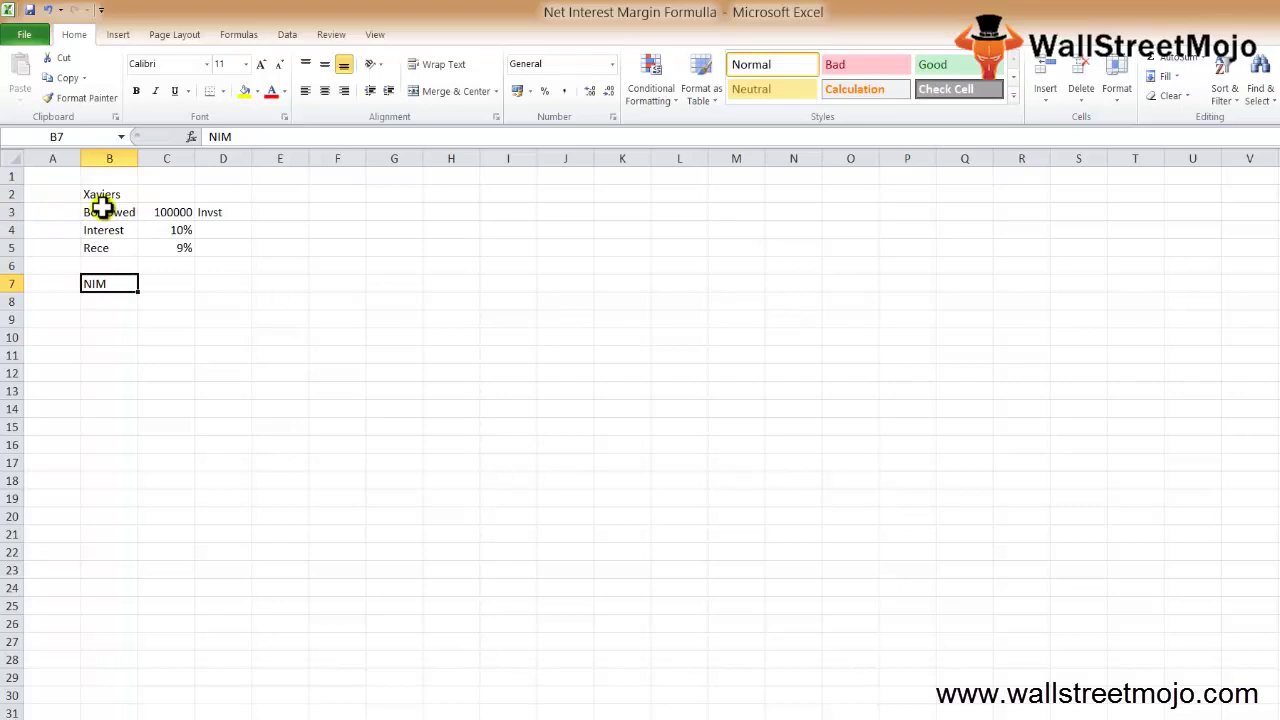
key(Right)
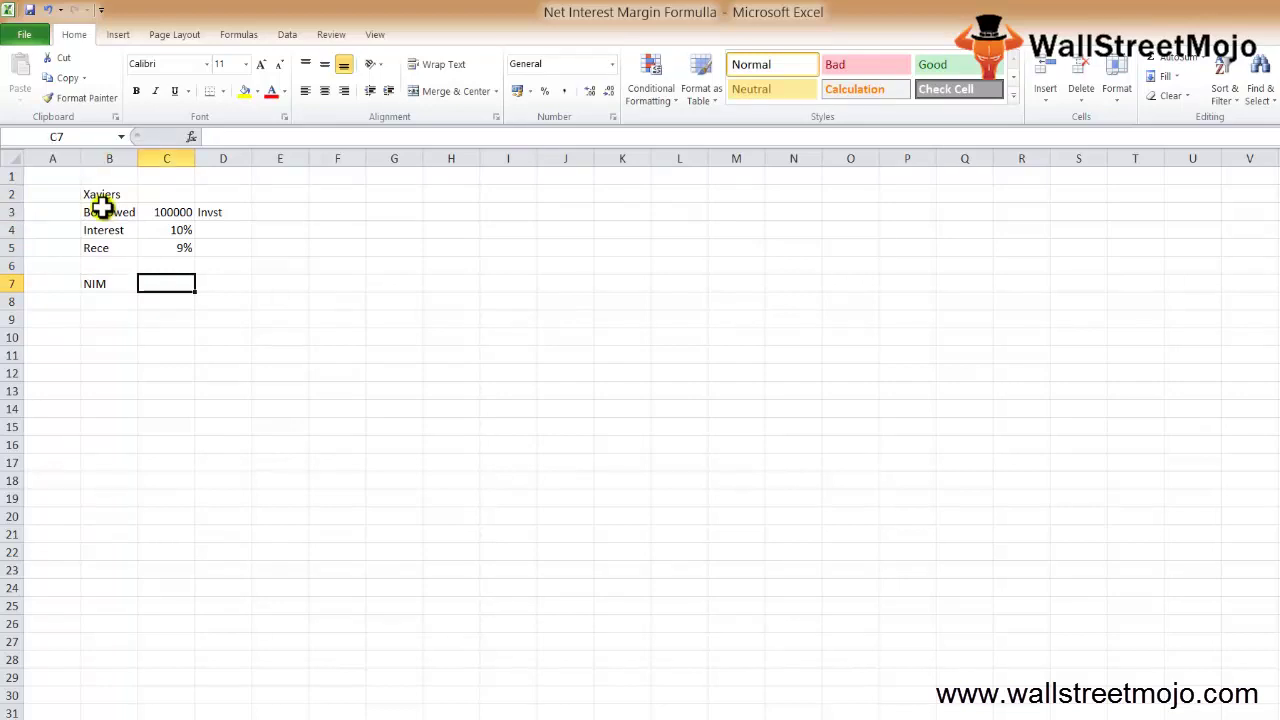
text(=C3*)
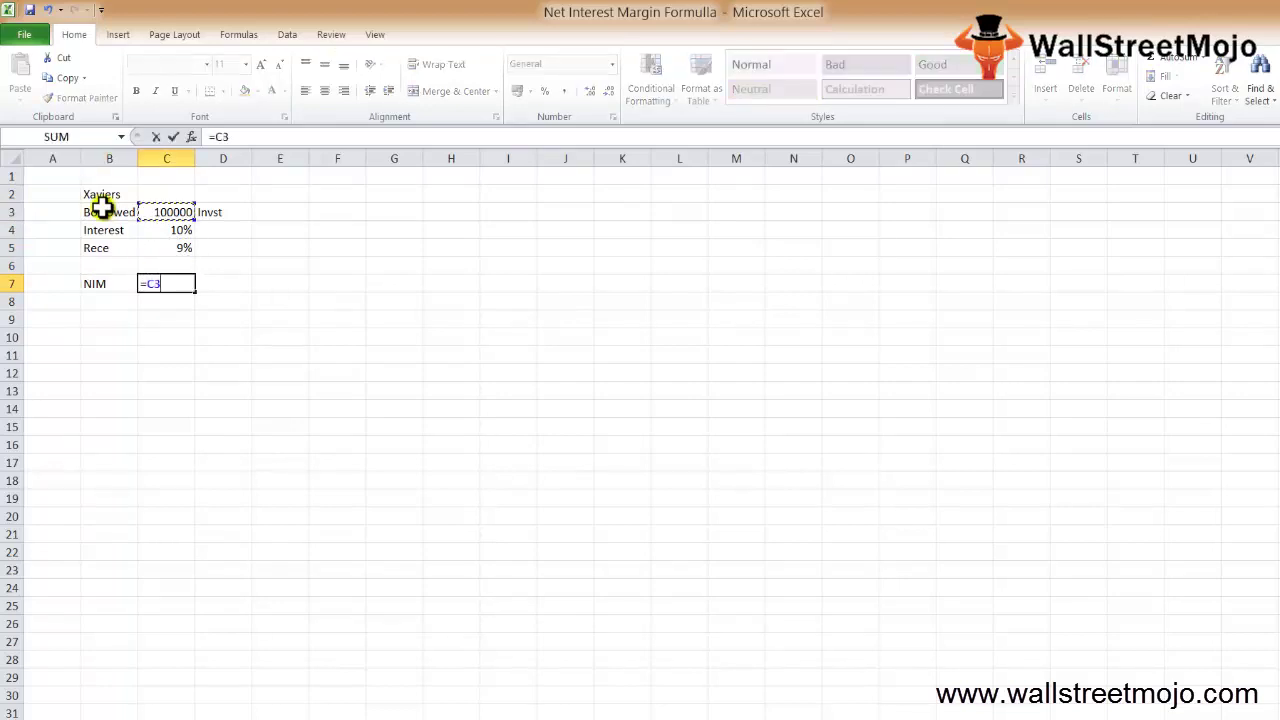
key(Up)
key(Up)
key(Up)
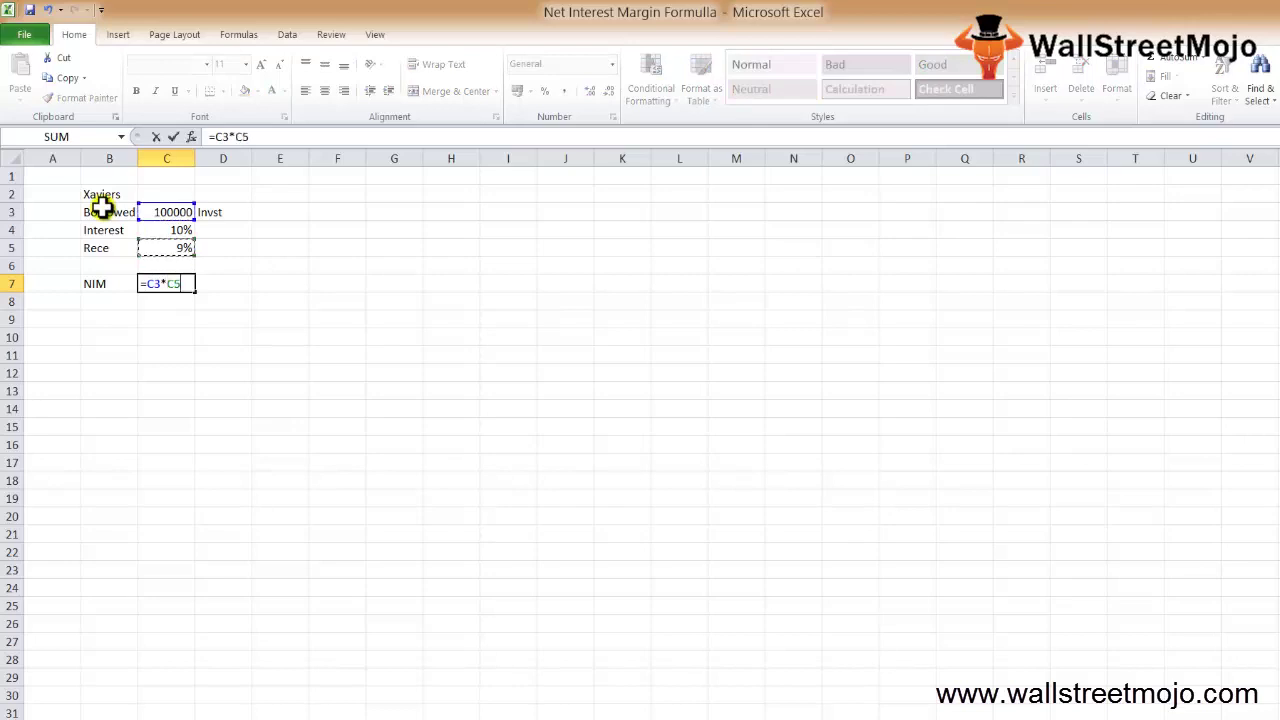
key(Return)
key(Up)
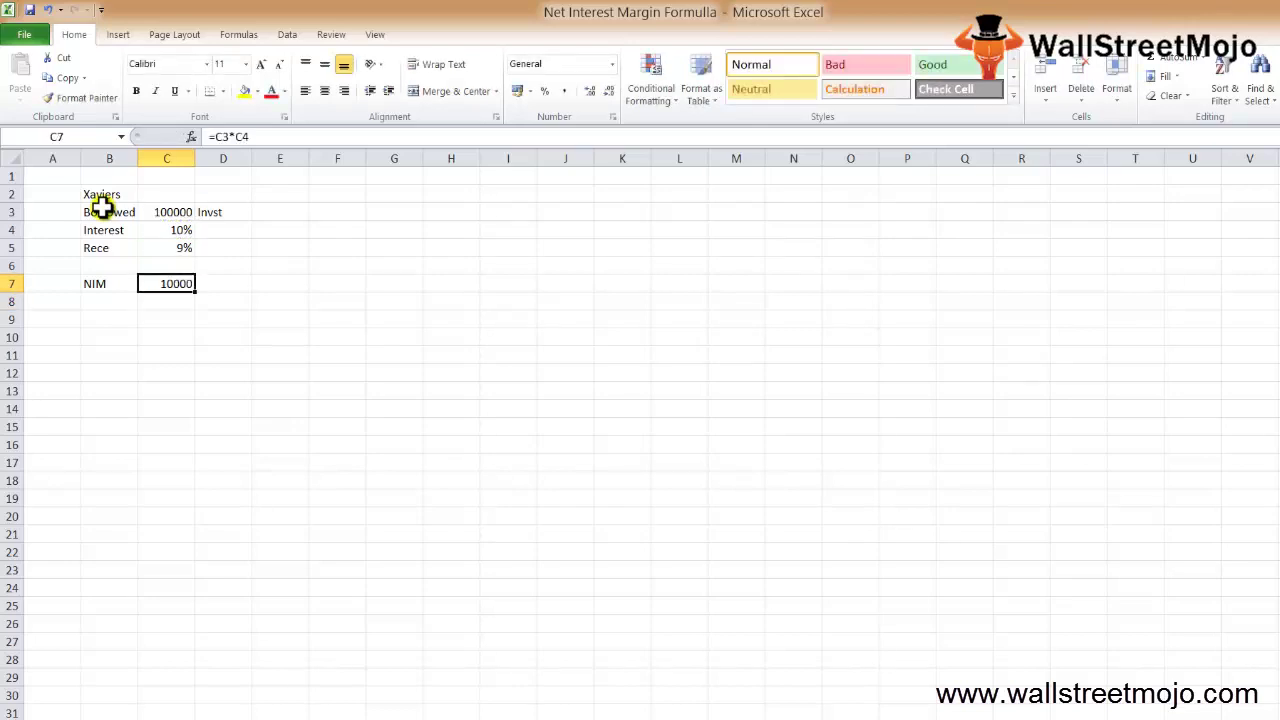
key(Down)
key(Down)
key(Left)
key(Up)
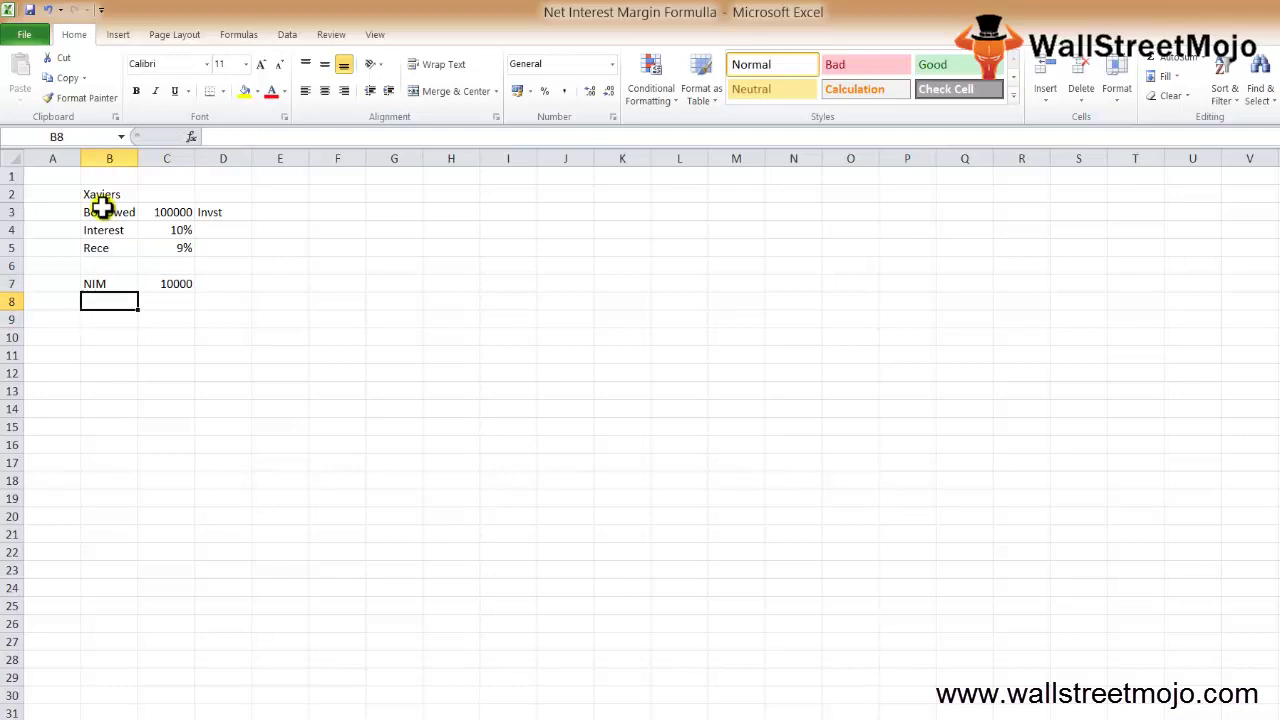
key(Down)
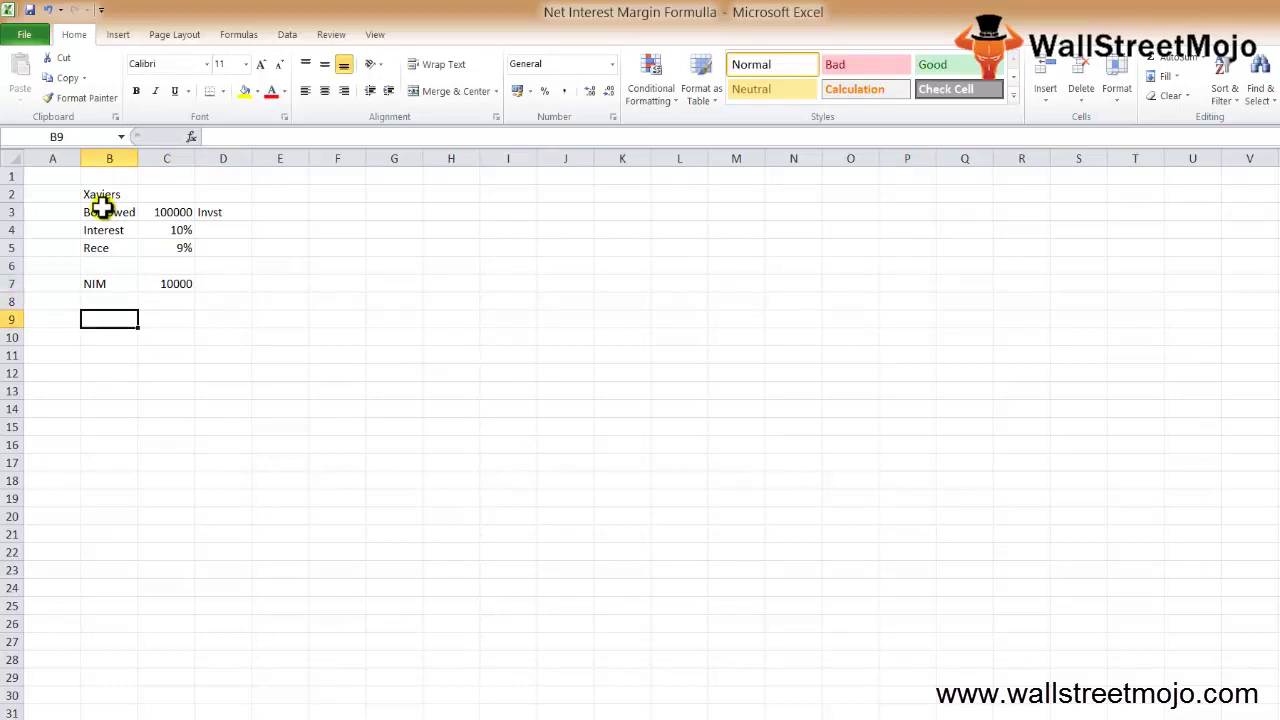
Step: Label B9 as 'Receive'
text(Receive)
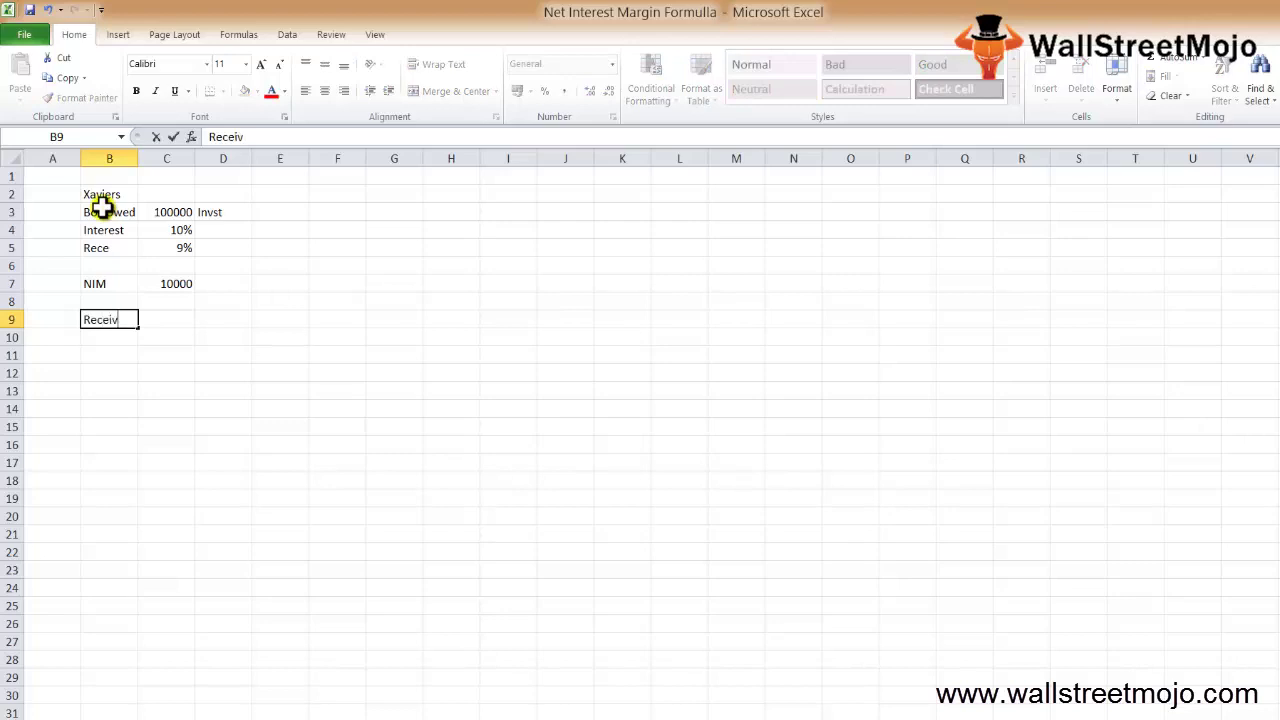
key(Return)
key(Up)
key(Right)
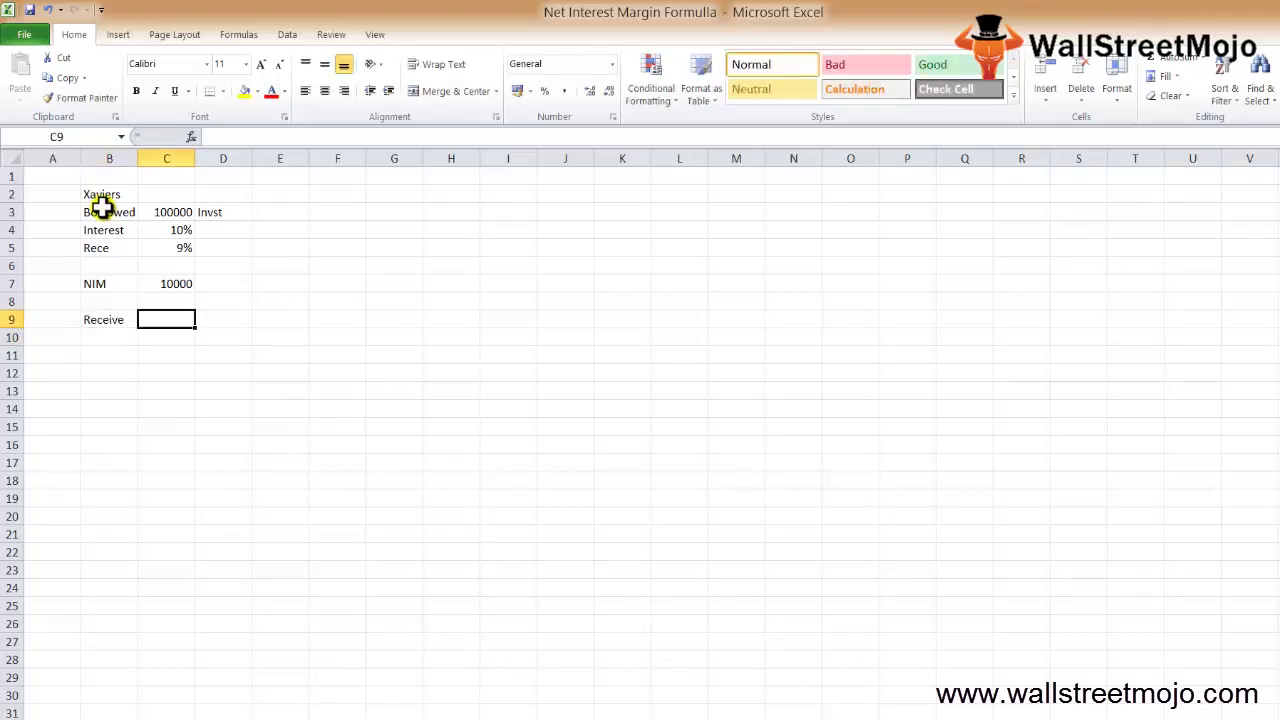
Step: Enter the quarterly compounding formula =(C3*(1+0.9/4)^4) in C9, fixing the bracket error
text(=()
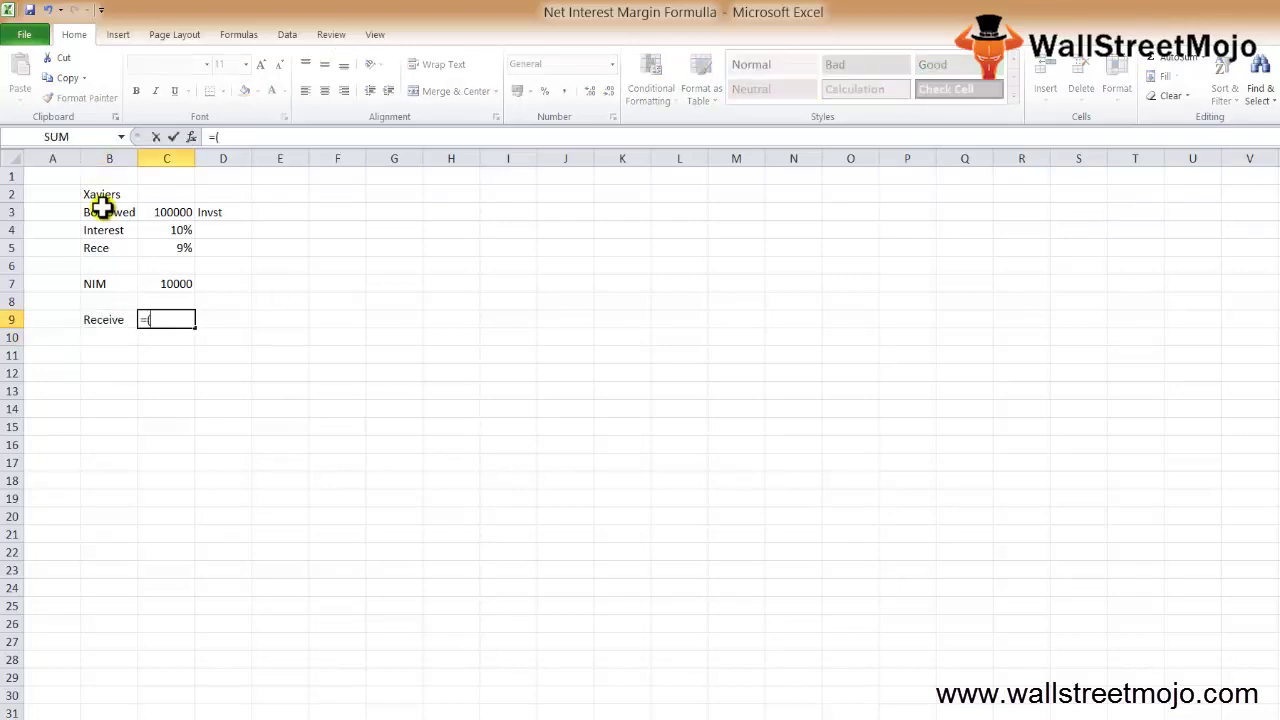
key(Up)
key(Up)
key(Up)
key(Up)
key(Up)
key(Up)
text(*(1+)
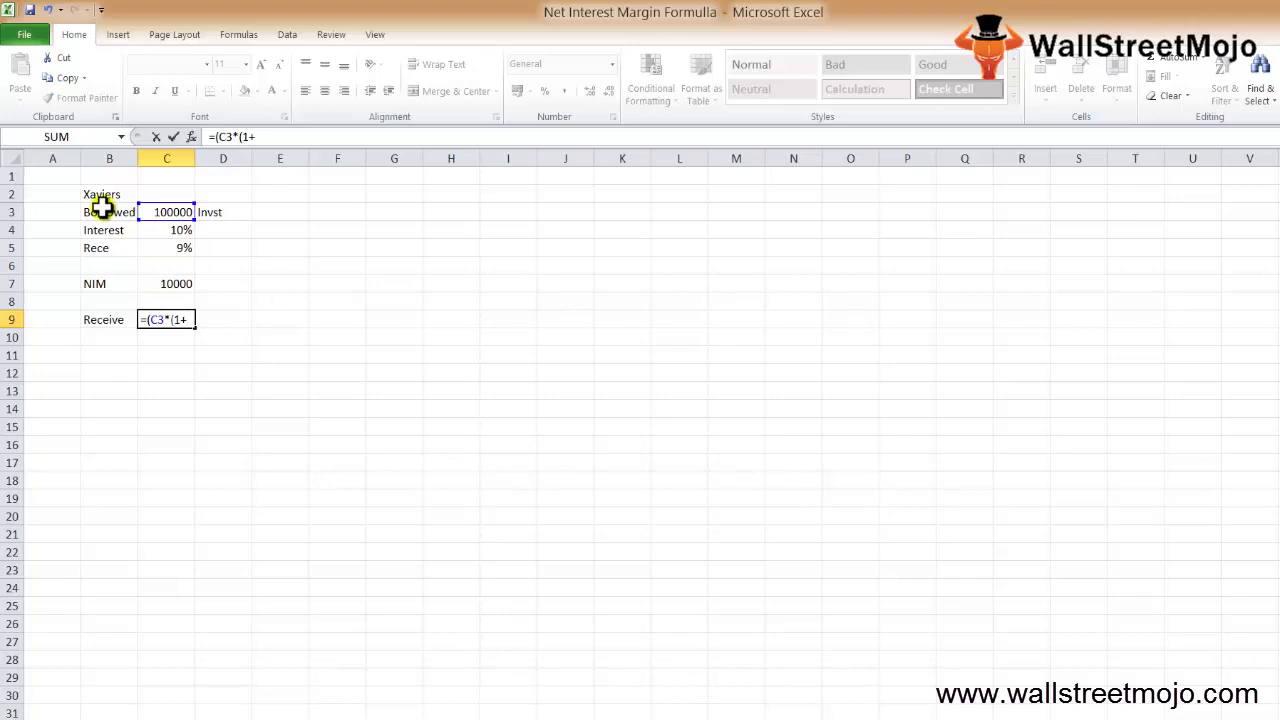
text(0.9/4)^4)
text()))
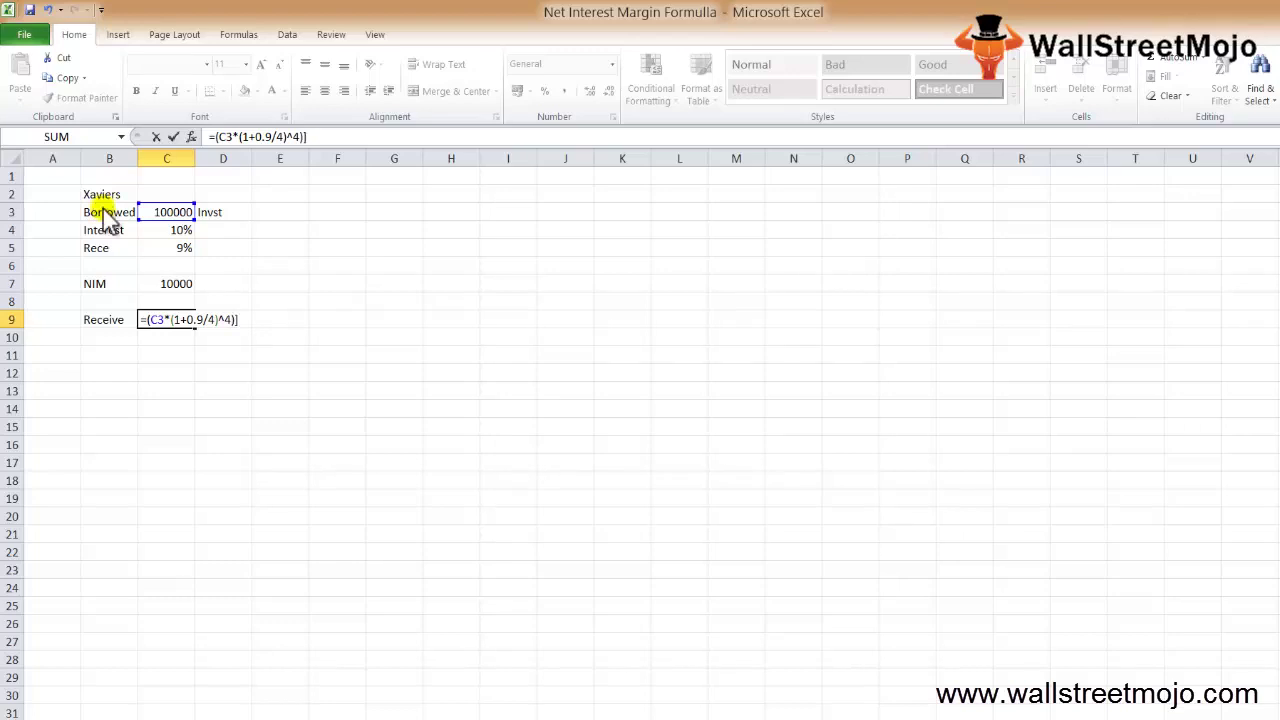
key(Return)
key(Return)
key(BackSpace)
key(Return)
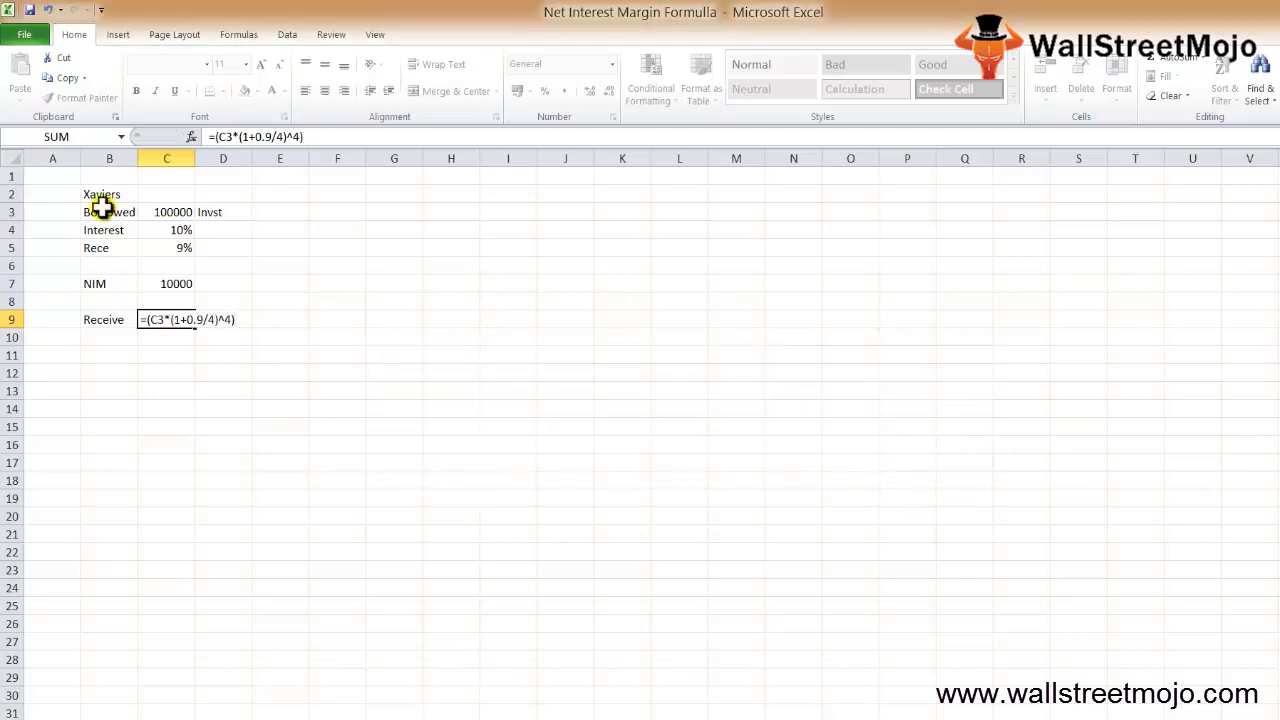
key(Return)
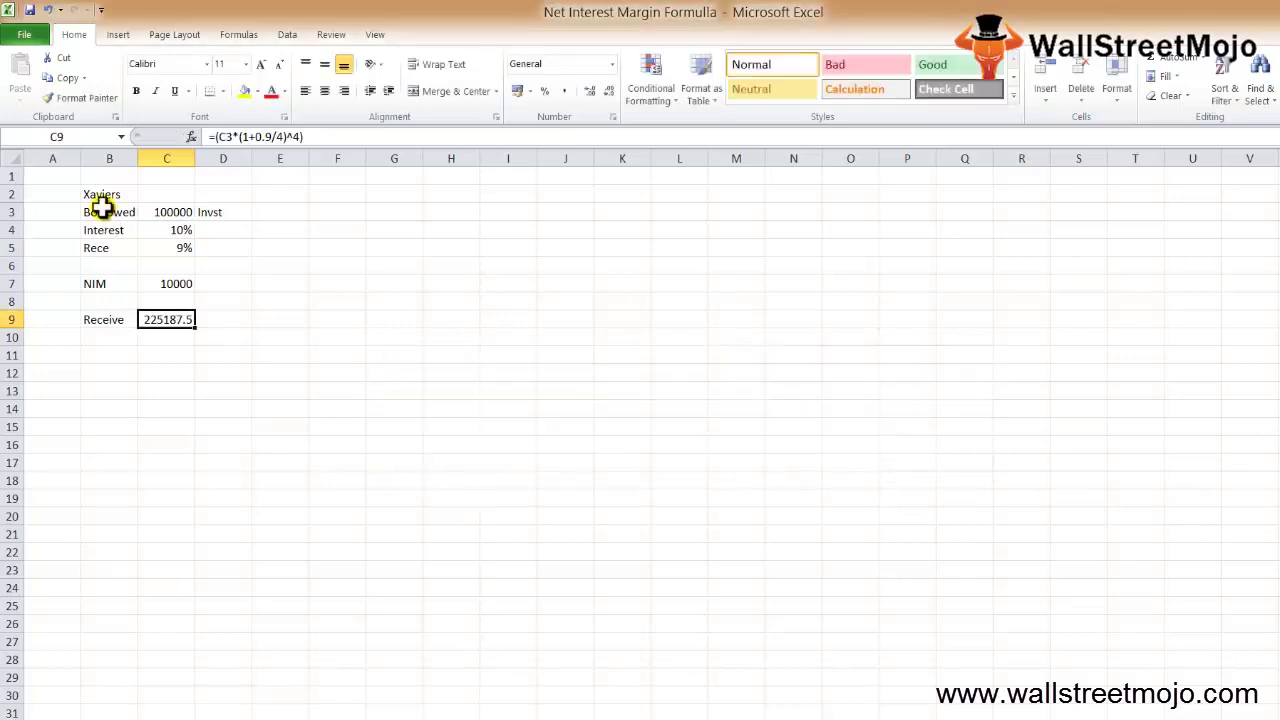
Step: Append -1 to the C9 formula and correct 0.9 to 0.09, showing 109307.3
double_click(158, 324)
text(-1)
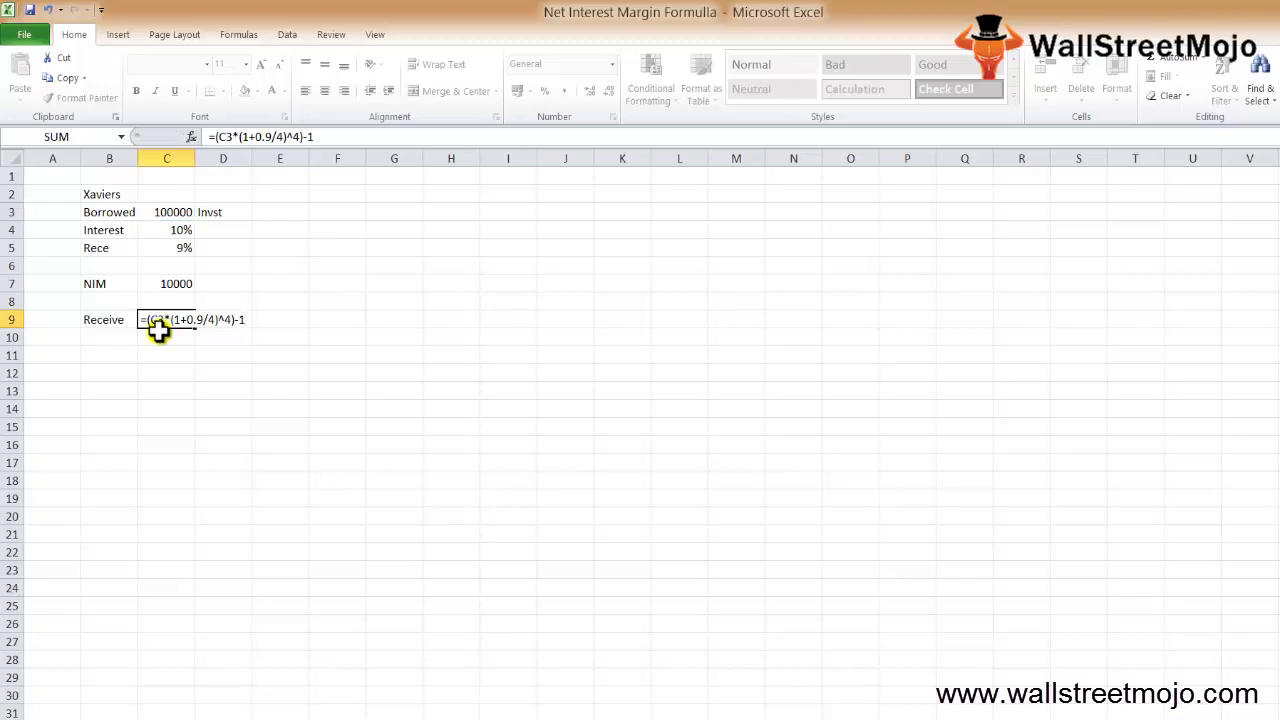
key(Return)
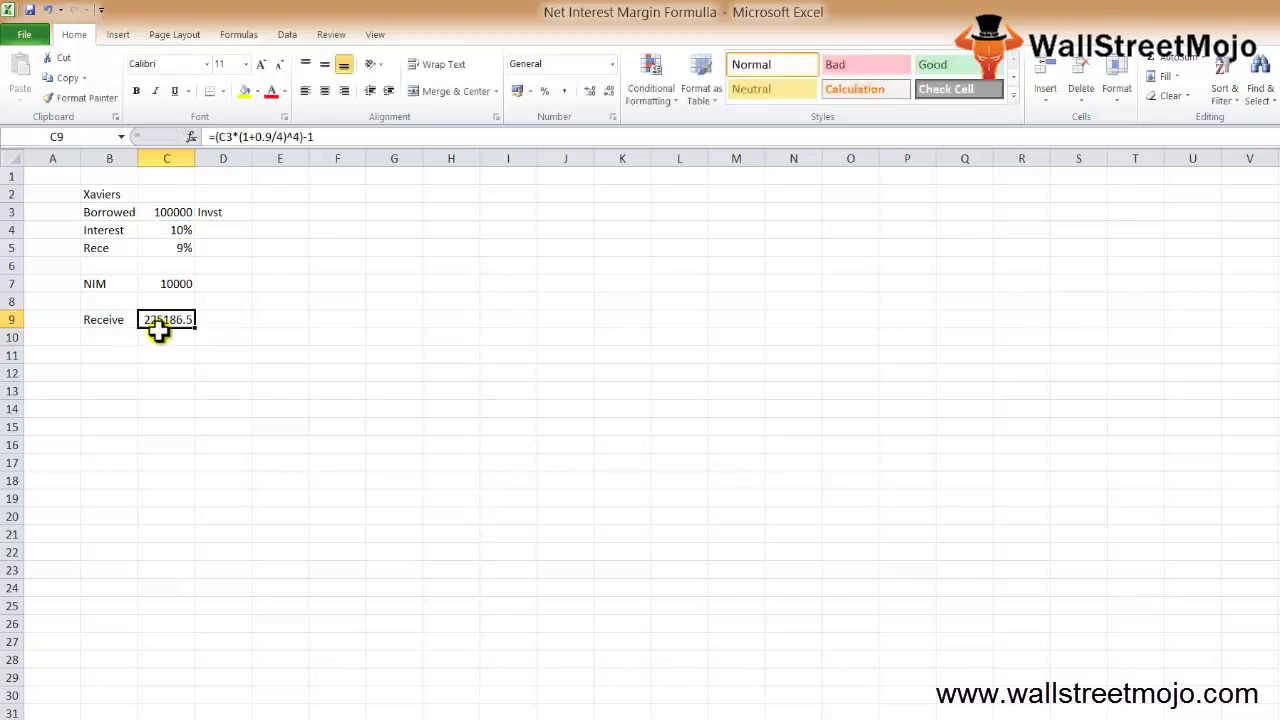
click(156, 322)
double_click(156, 322)
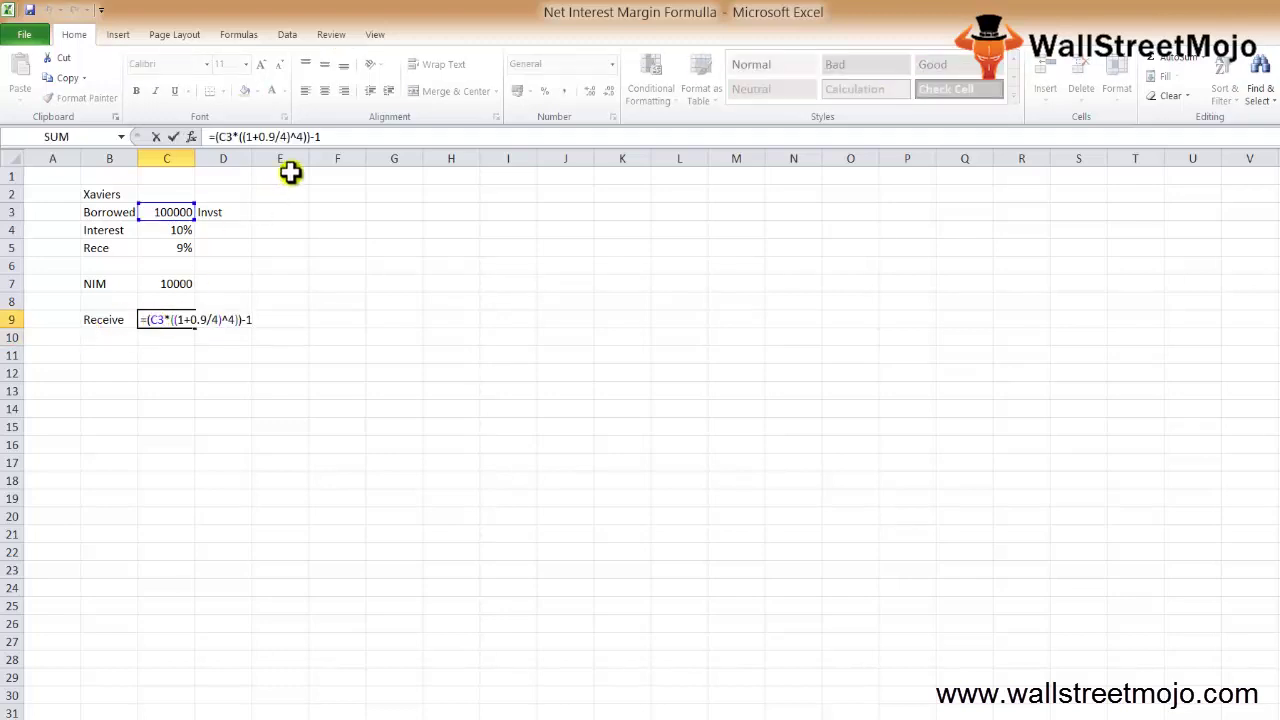
double_click(274, 137)
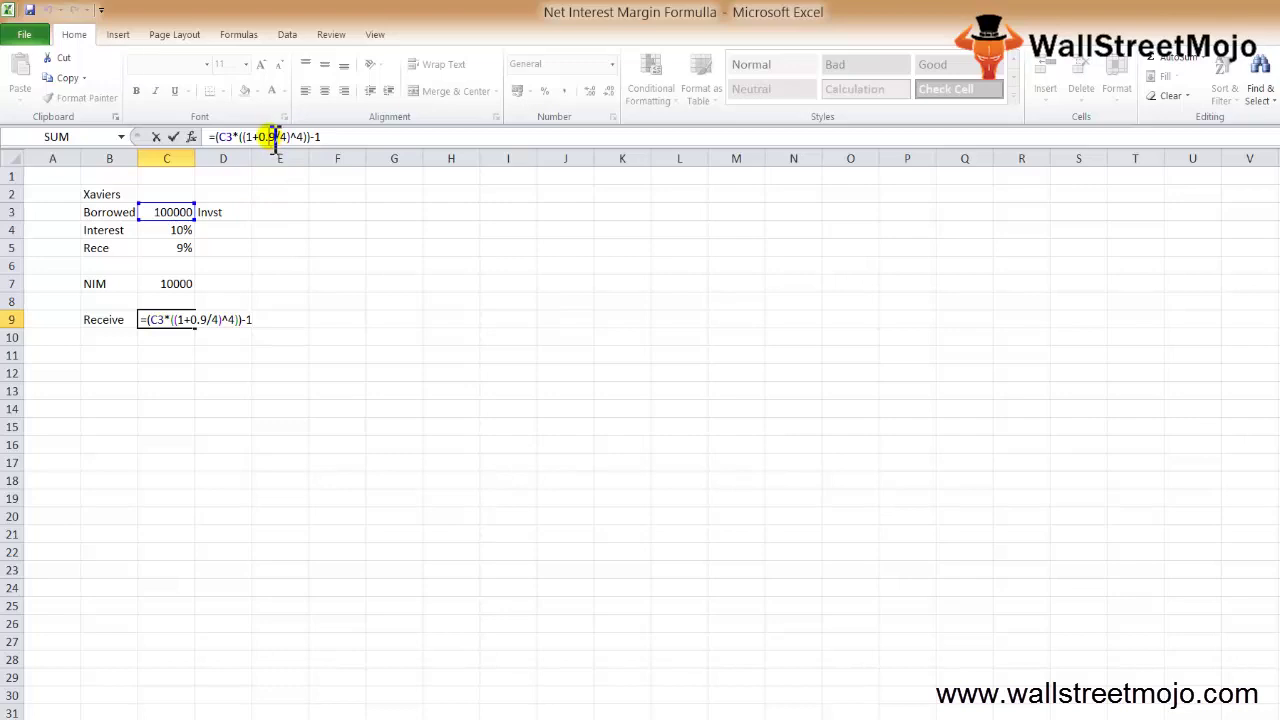
text(0.09)
key(Return)
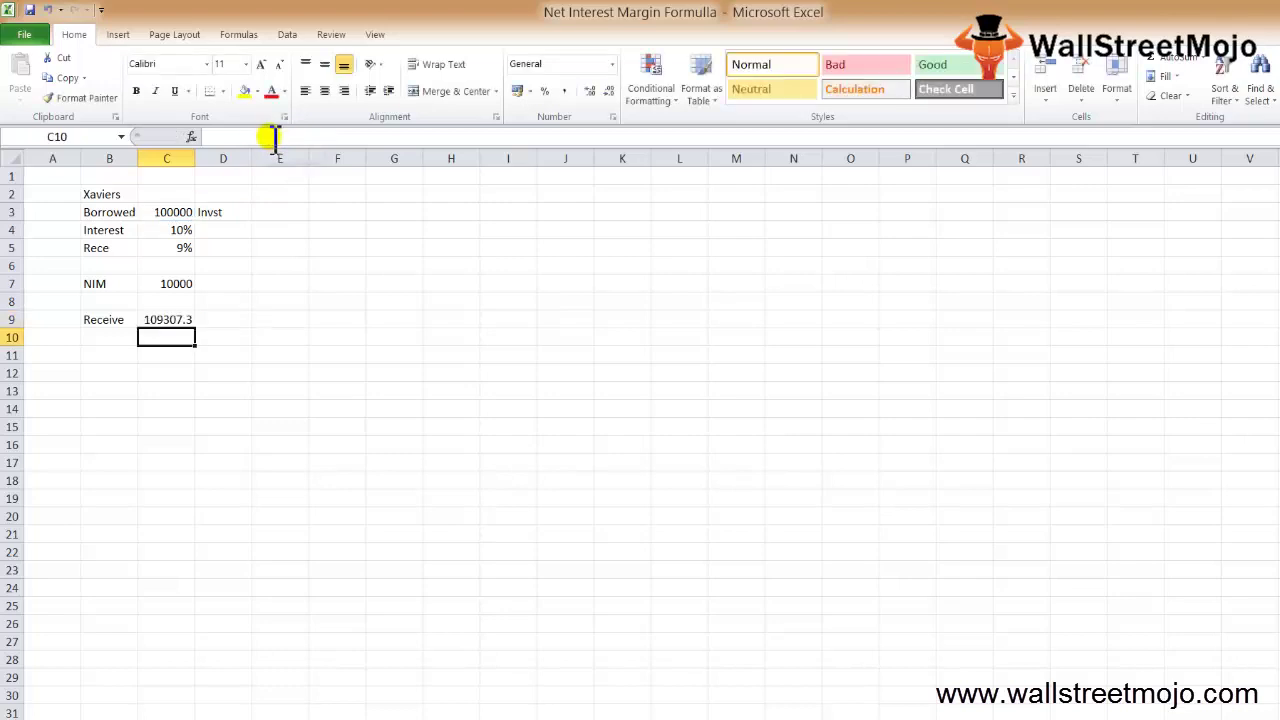
Step: In C11, subtract the Borrowed amount from the Receive value, giving 9307.332
key(Up)
key(Up)
key(Down)
key(Down)
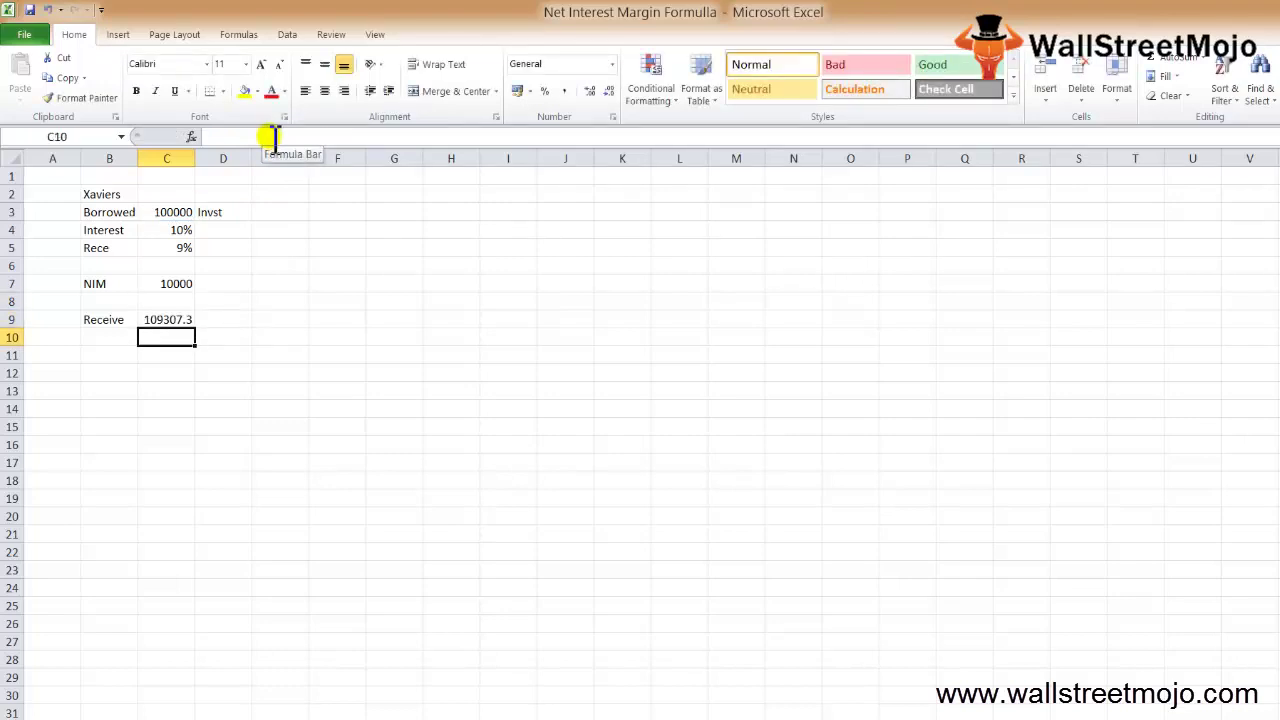
key(Left)
key(Down)
key(Up)
key(Down)
key(Up)
key(Right)
key(Down)
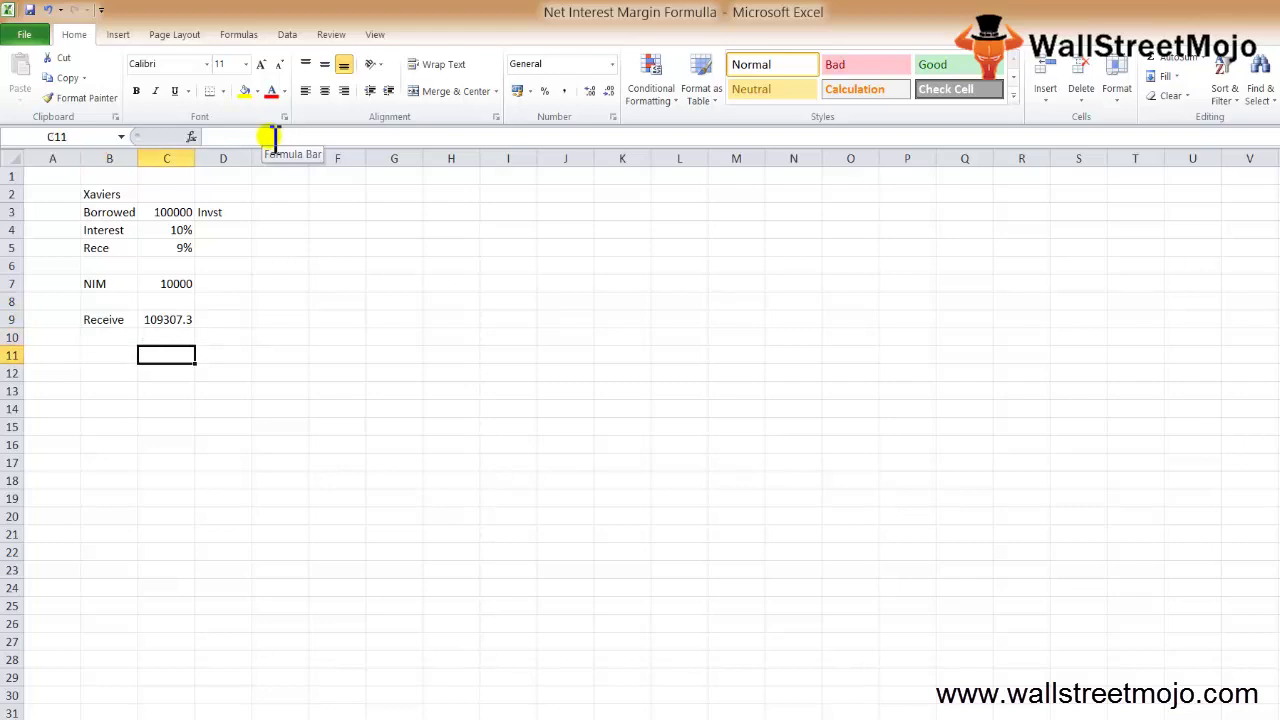
text(=)
key(Up)
key(Up)
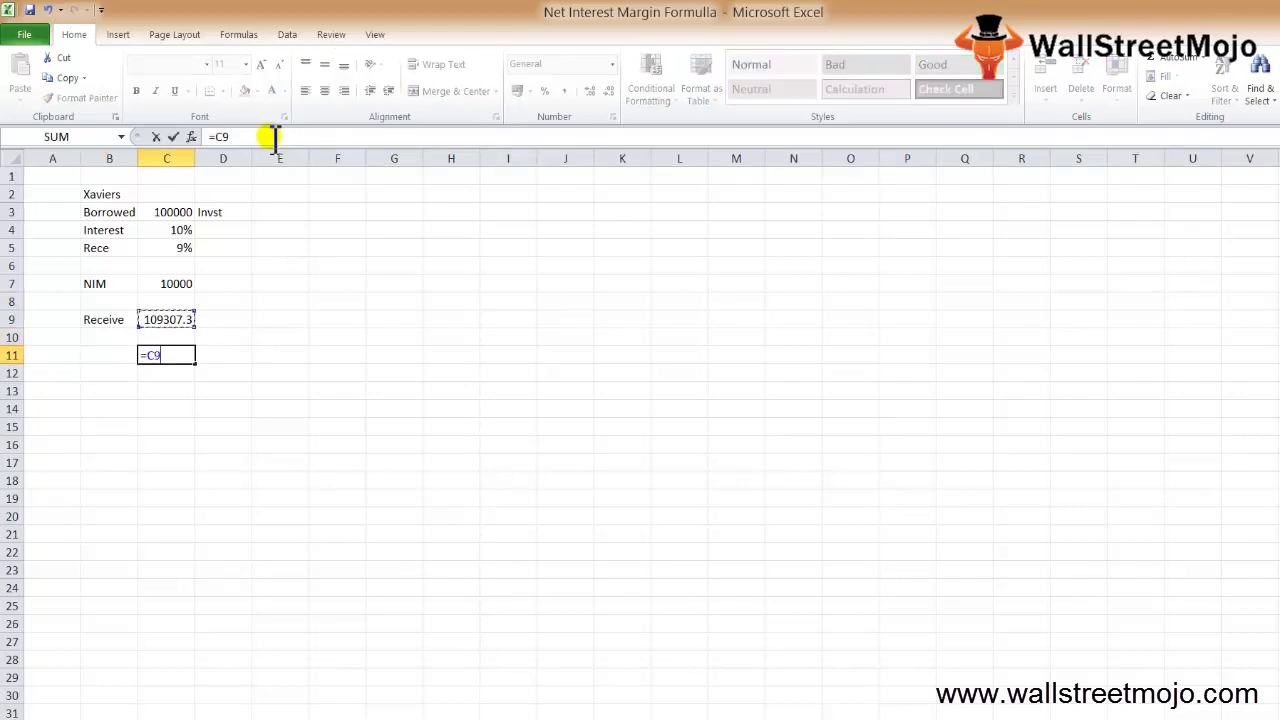
text(-)
key(Up)
key(Up)
key(Up)
key(Up)
key(Up)
key(Up)
key(Up)
key(Up)
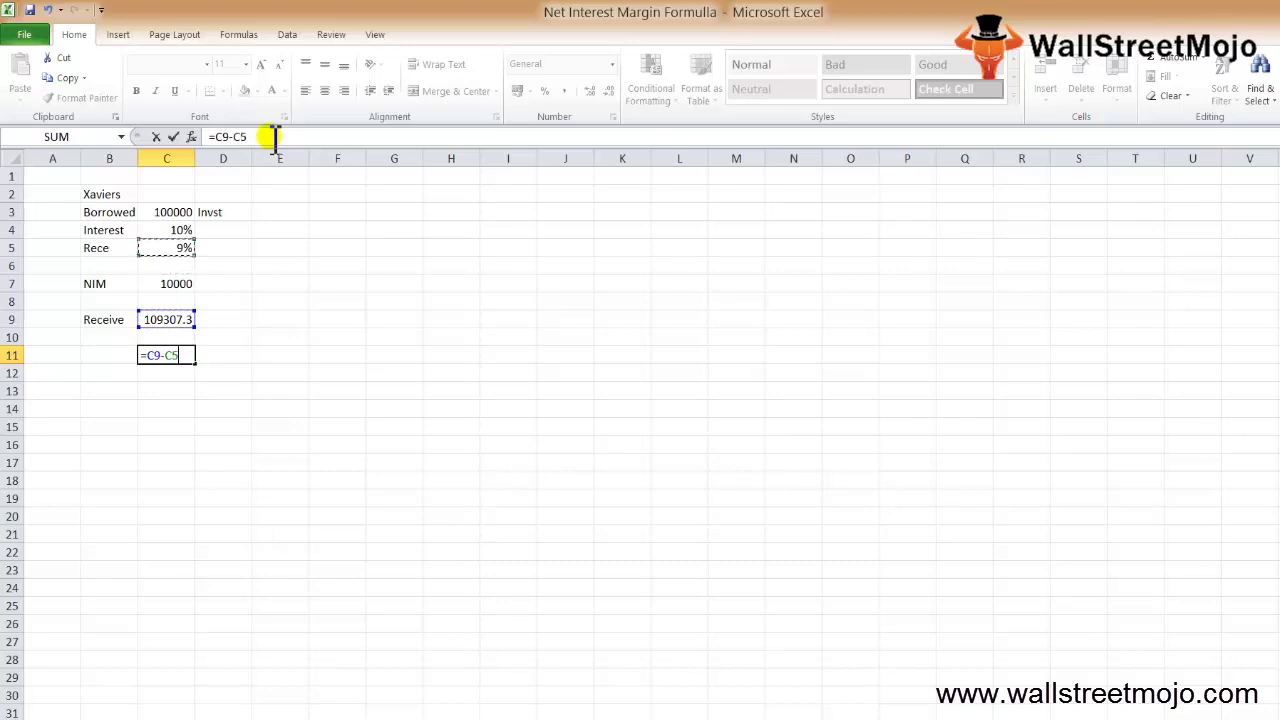
key(Return)
key(Up)
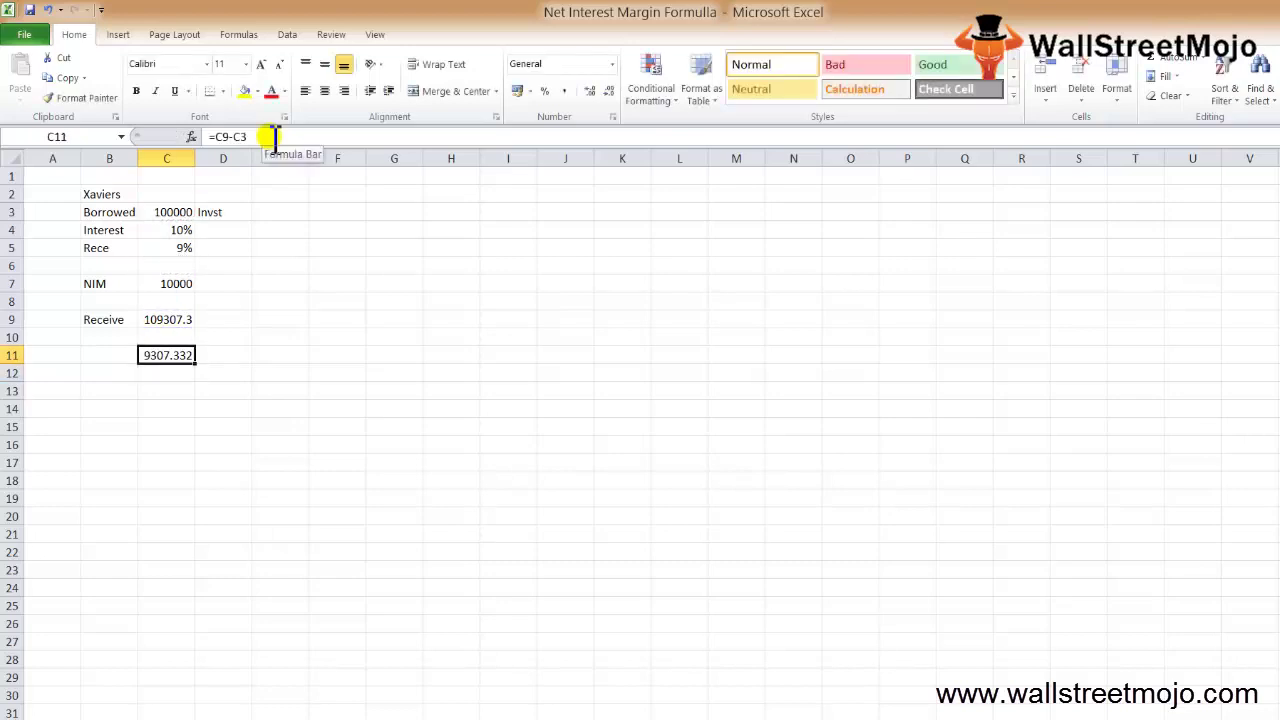
Step: Label B13 as 'NIM'
key(Down)
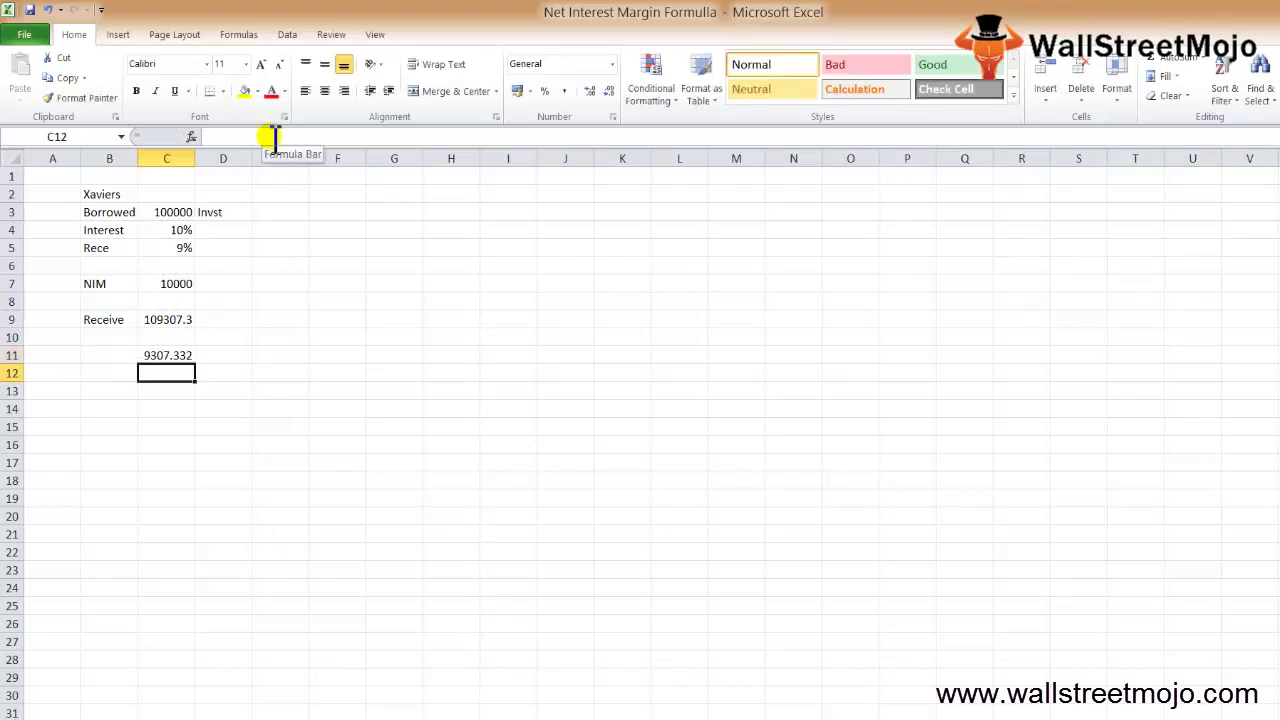
key(Down)
key(Down)
key(Left)
key(Up)
text(NIM)
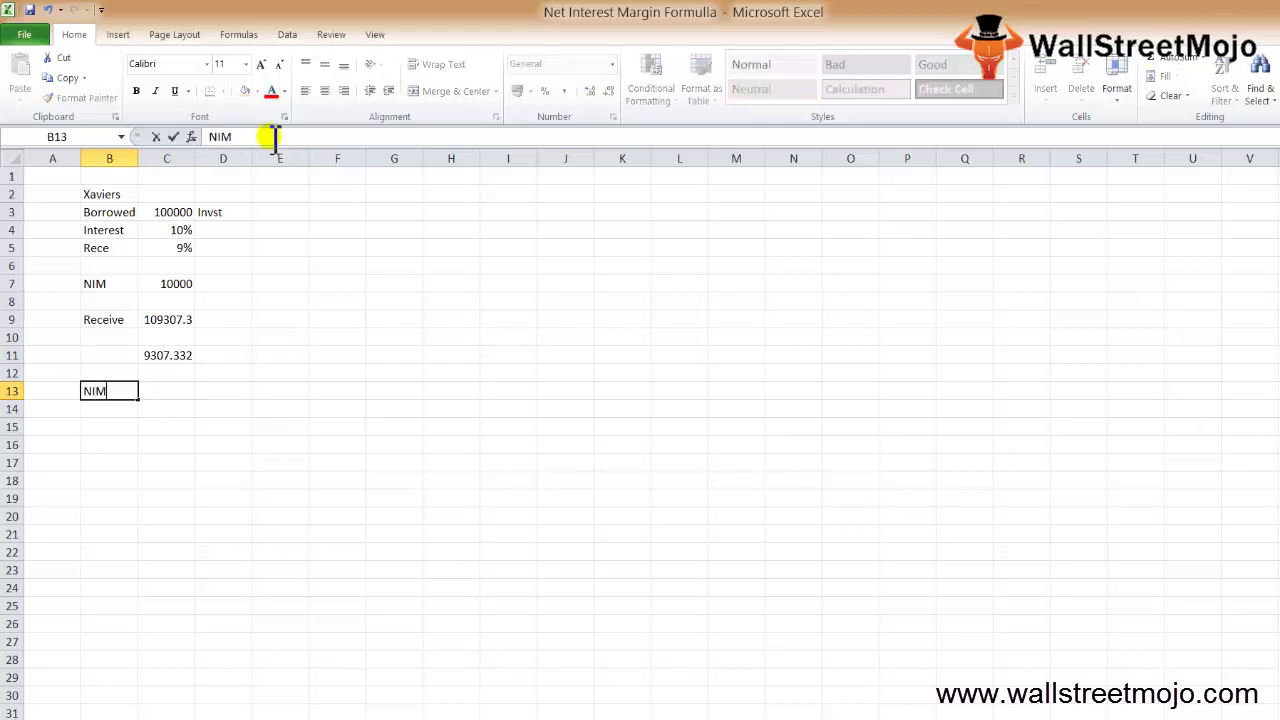
key(Return)
key(Up)
key(Right)
Step: Enter =(C11-C7)/C7 in C13, returning -0.00693
text(+()
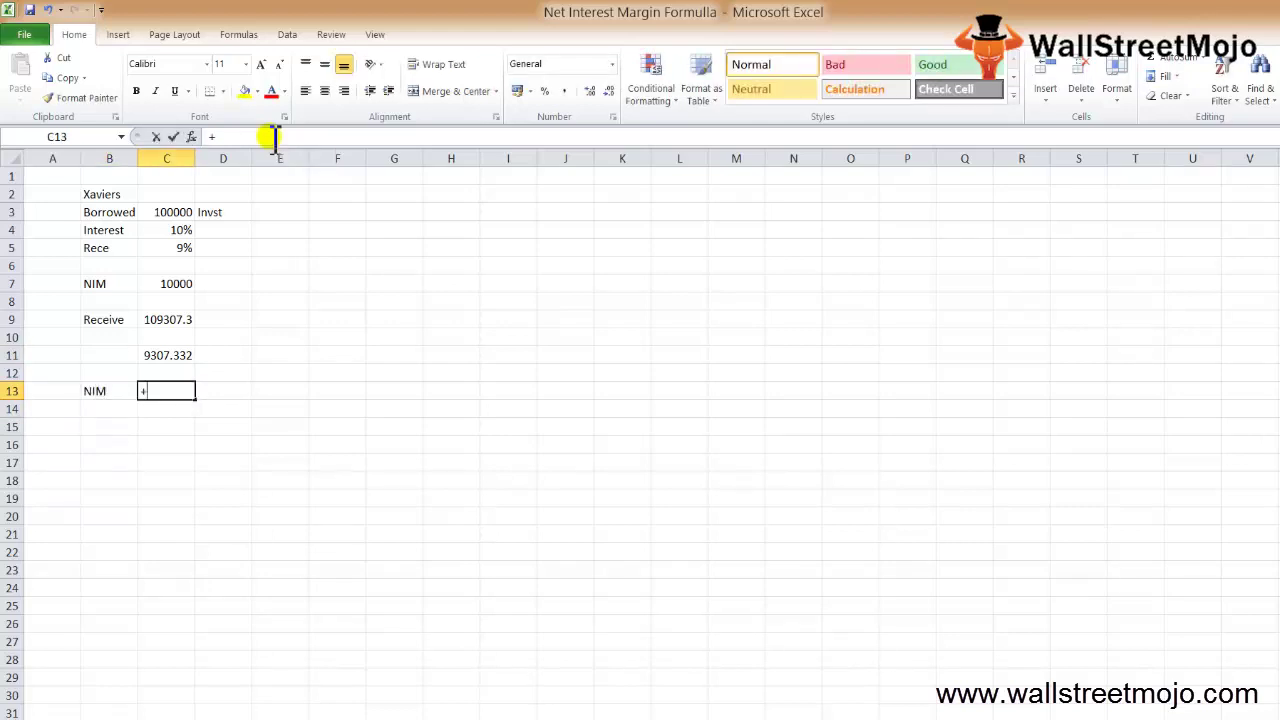
key(BackSpace)
key(BackSpace)
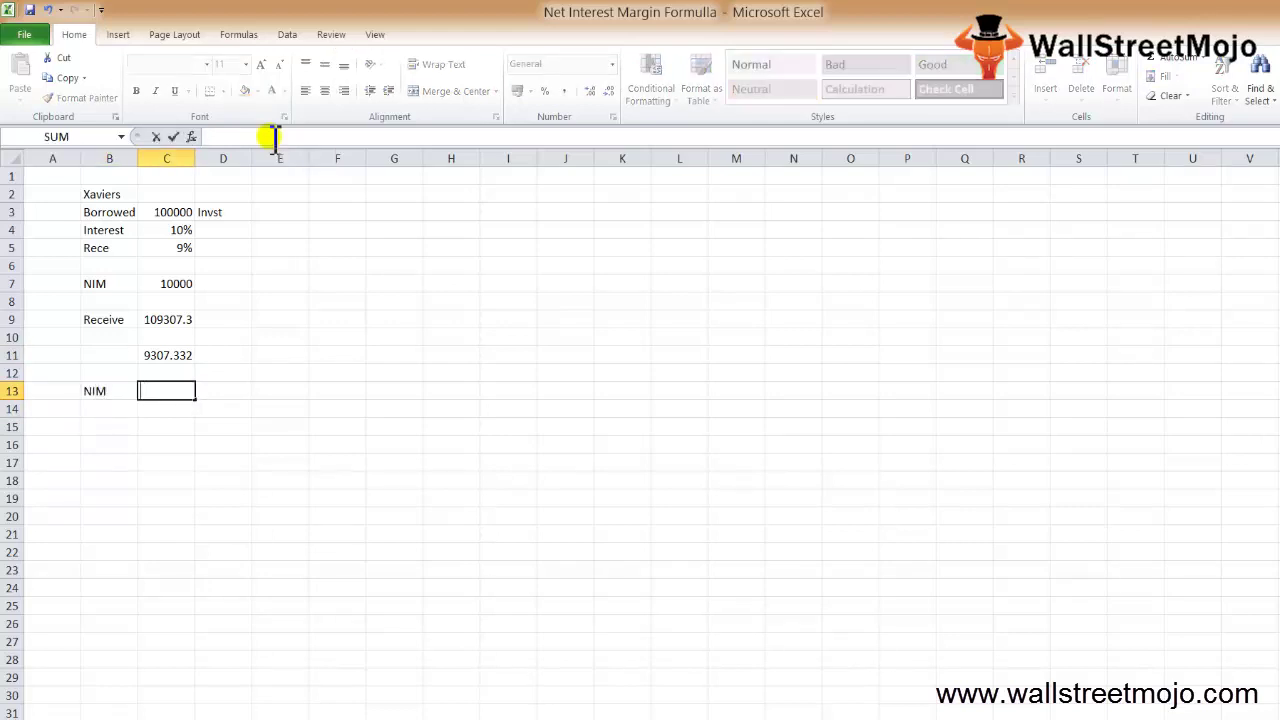
text(=()
key(Up)
key(Up)
key(Up)
key(Up)
key(Up)
key(Down)
key(Down)
key(Down)
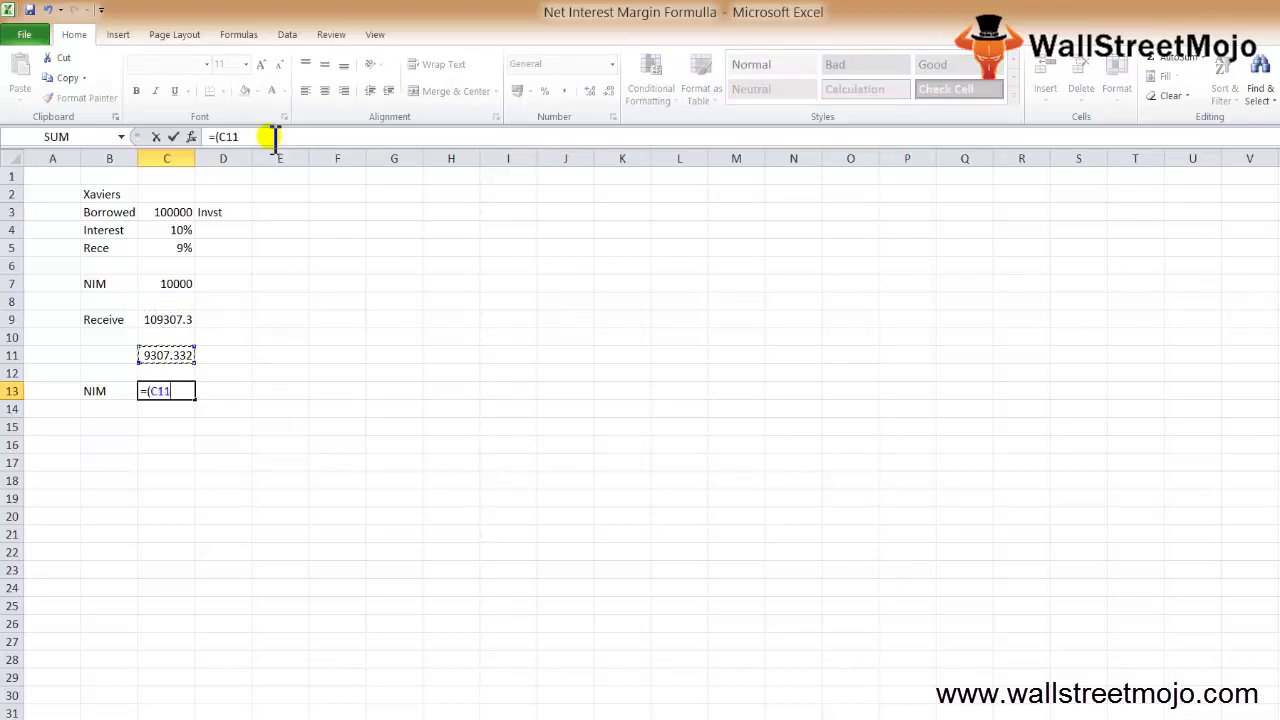
text(-)
key(Up)
key(Up)
key(Up)
key(Up)
key(Up)
key(Up)
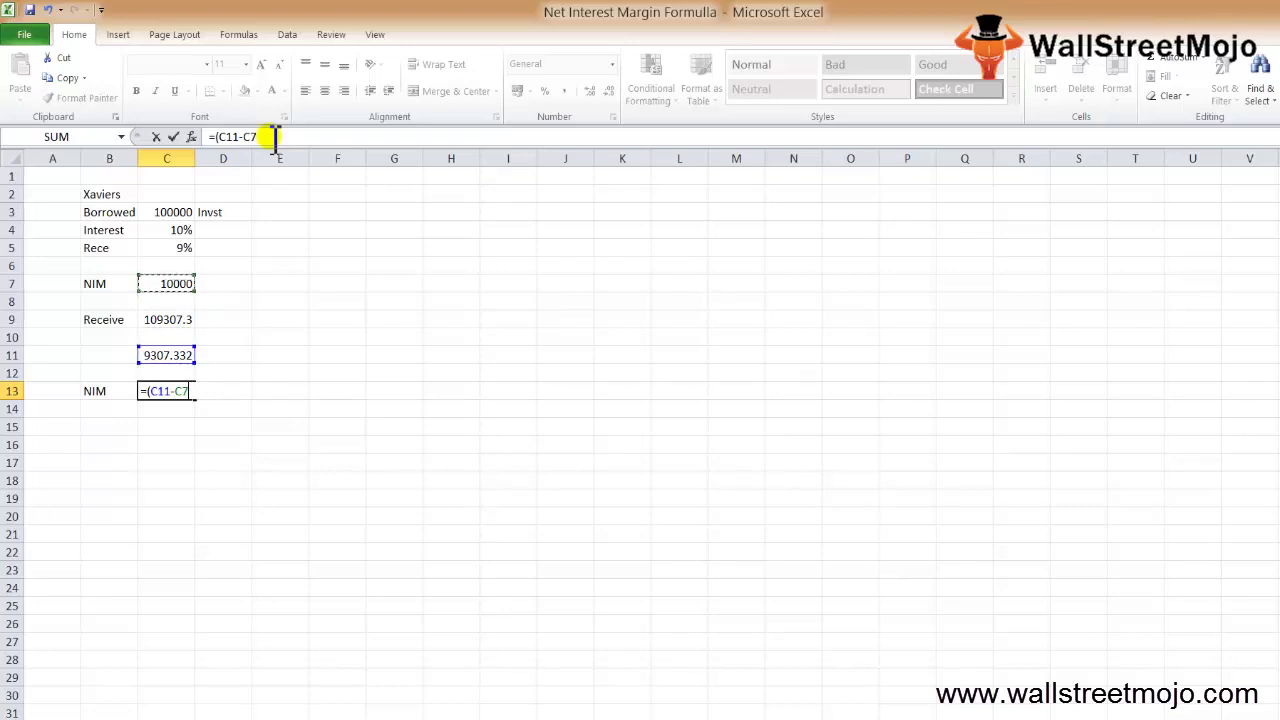
text()/C7)
key(Return)
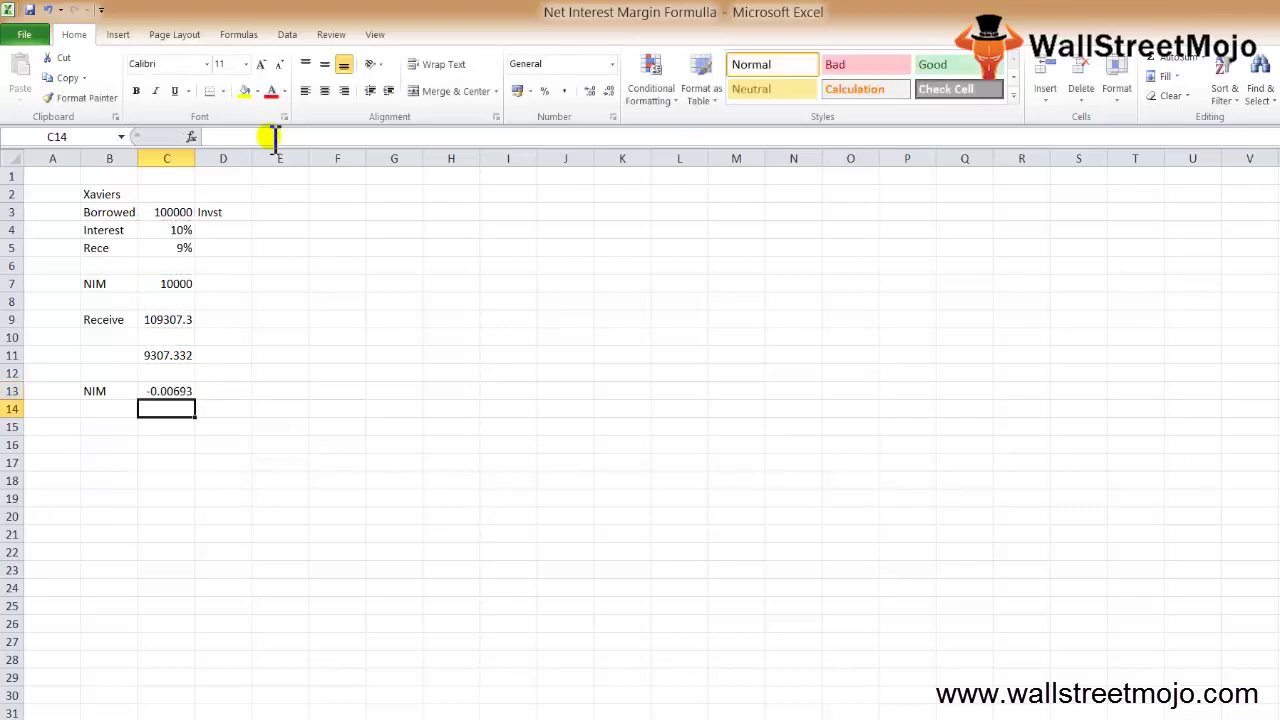
Step: Remove the block of earlier calculations from the sheet
key(Up)
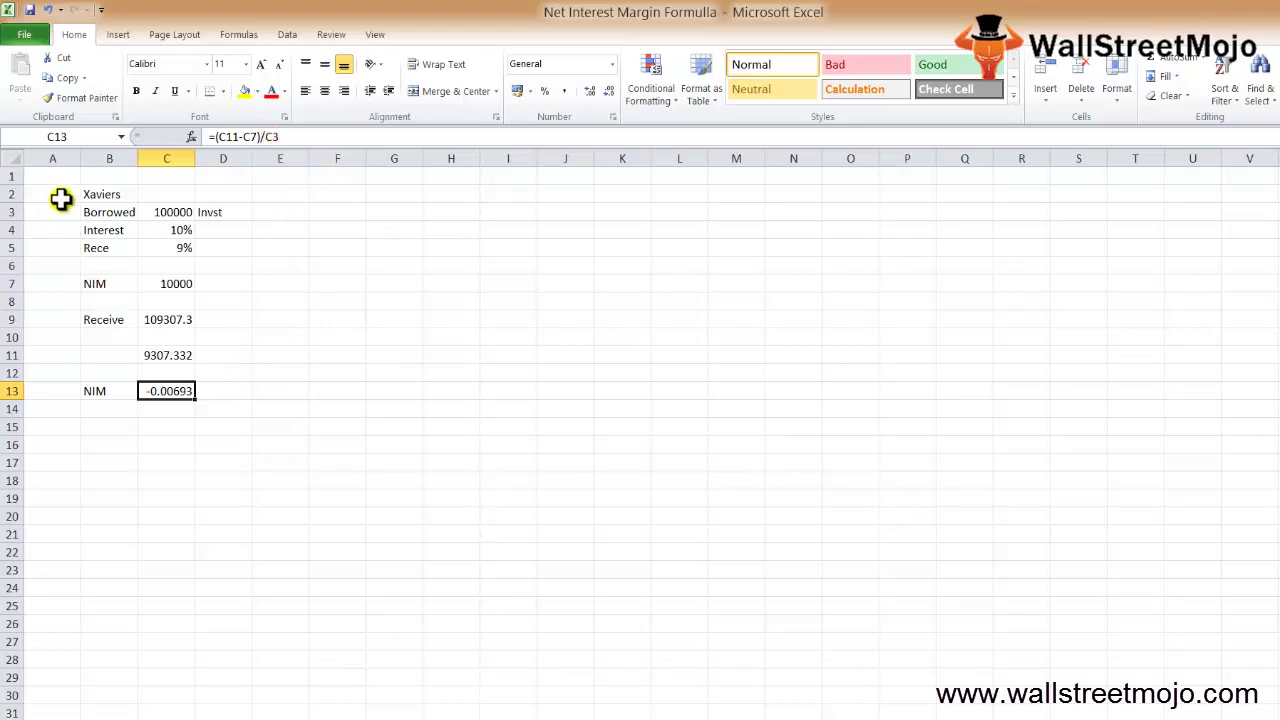
drag(52, 176, 360, 480)
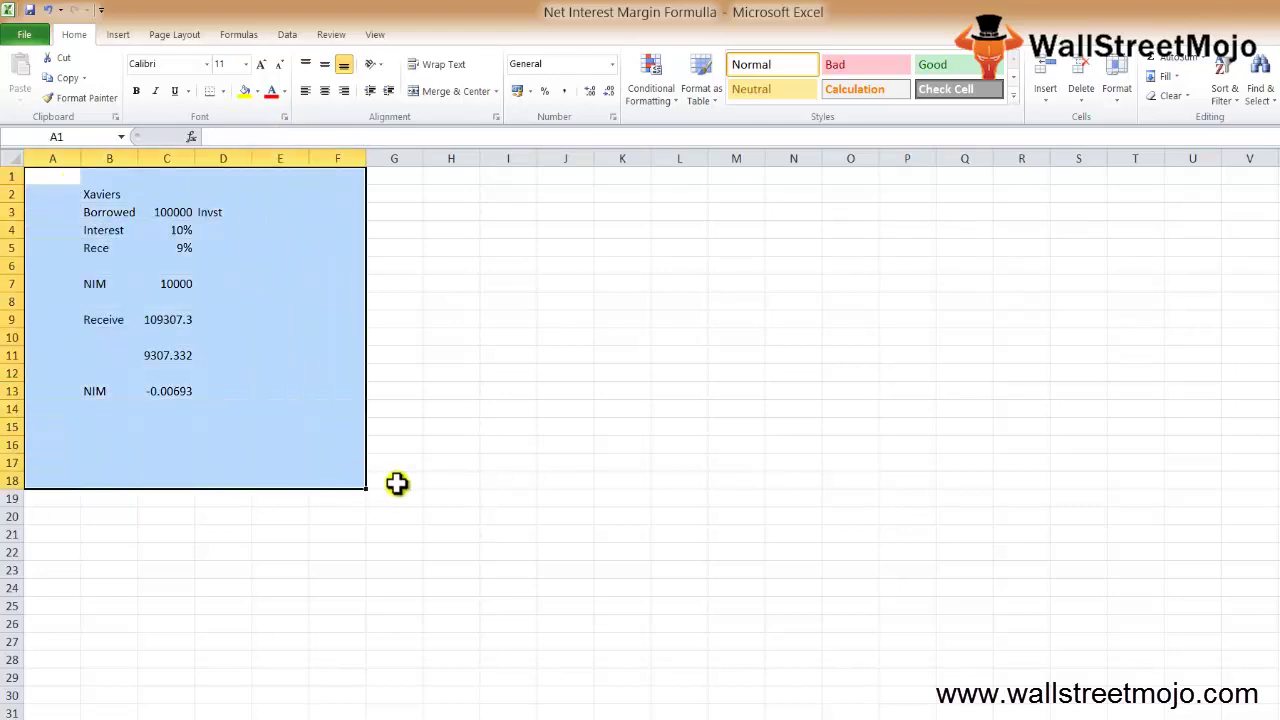
click(64, 193)
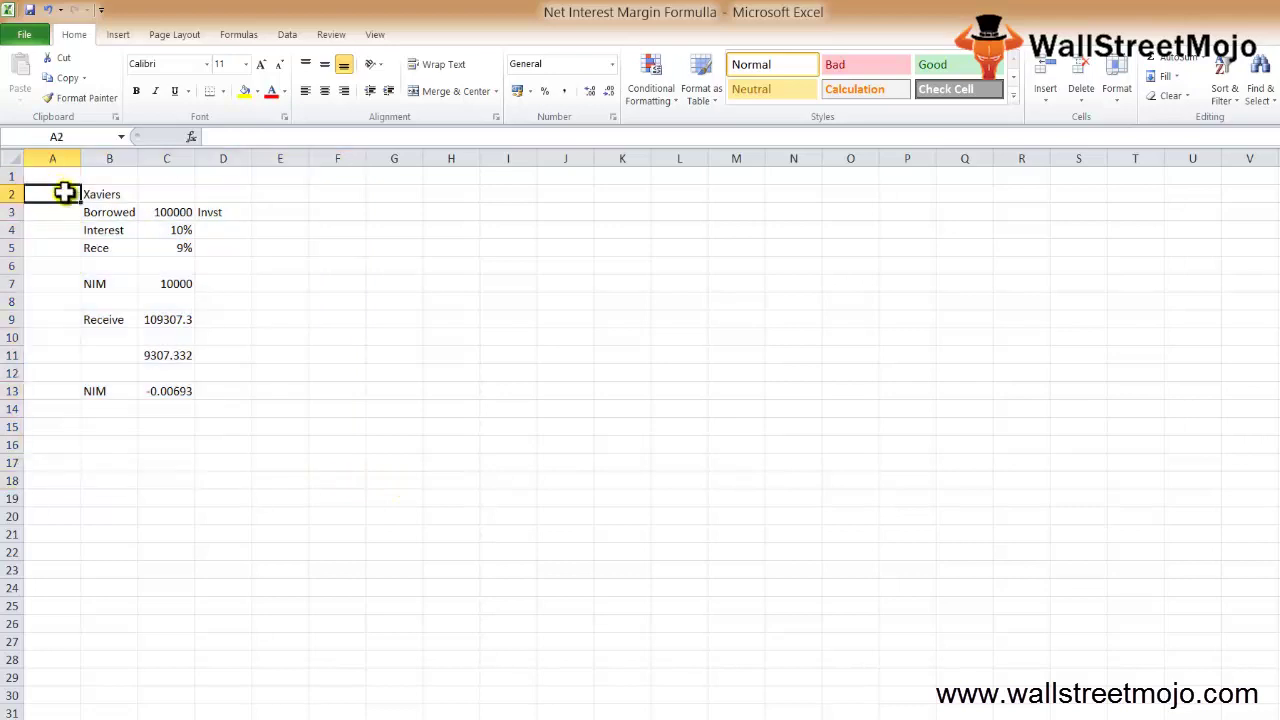
drag(64, 193, 357, 445)
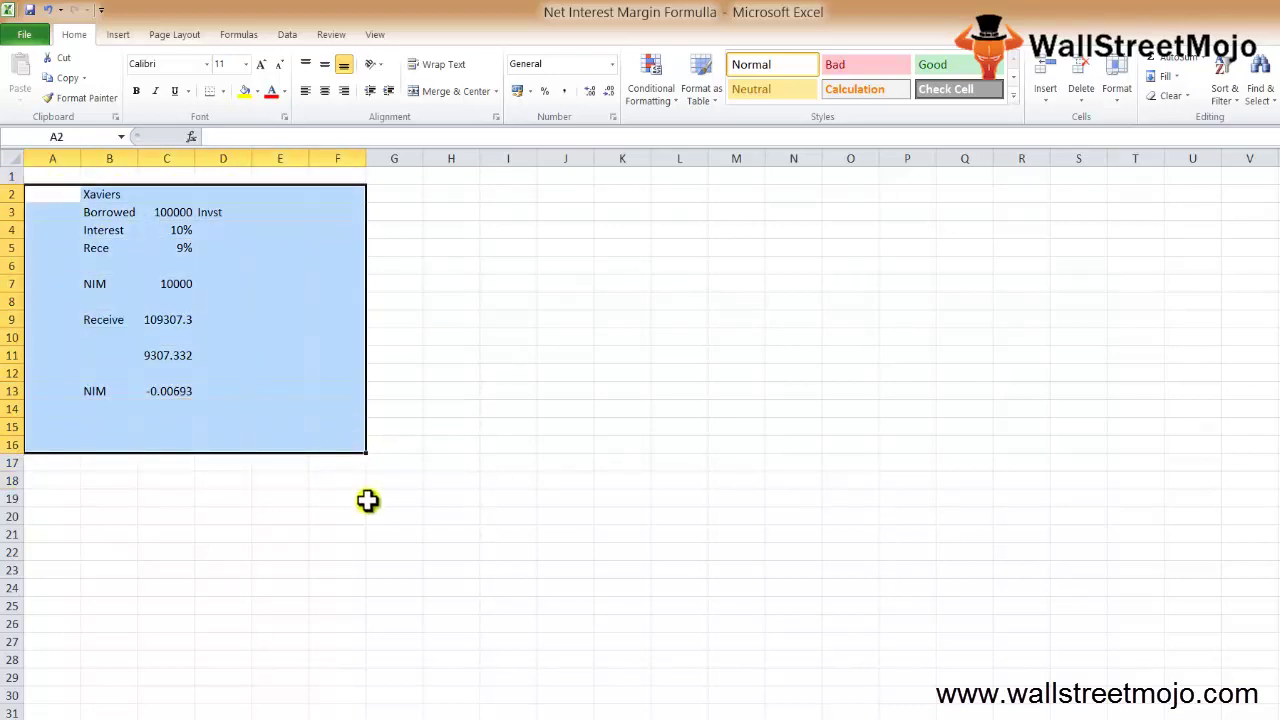
click(326, 515)
key(Up)
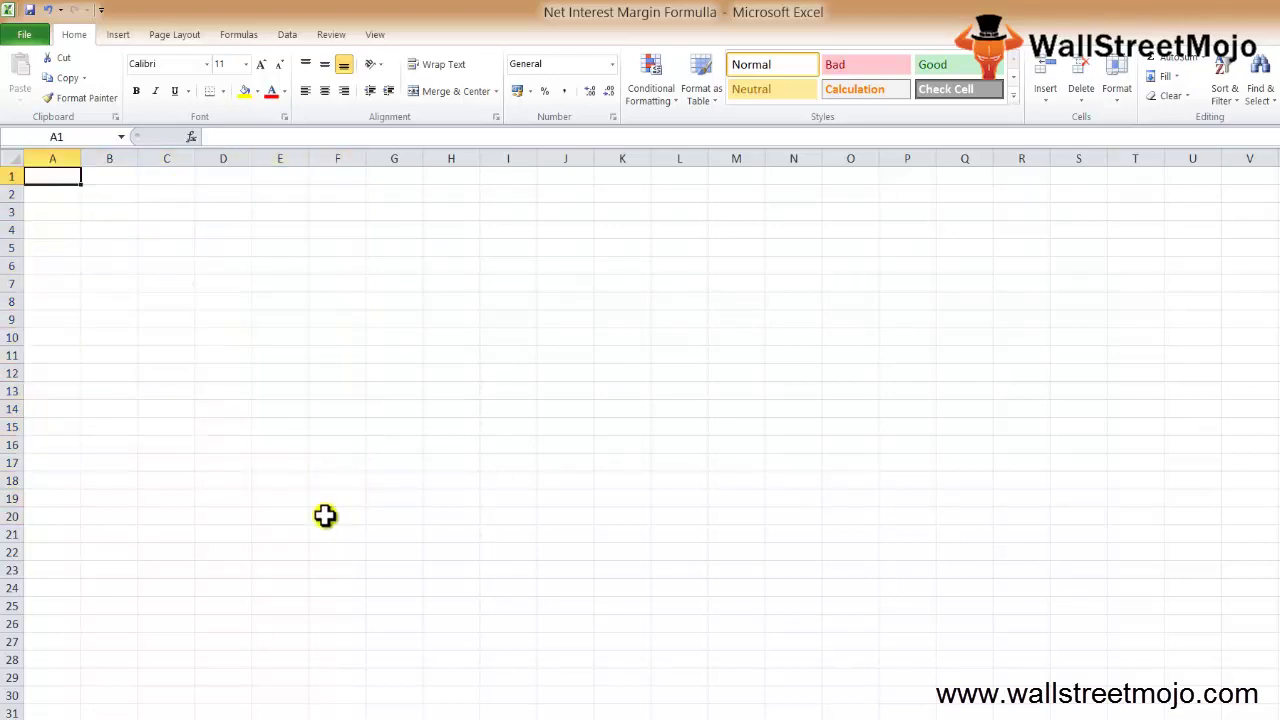
key(Down)
key(Down)
Step: Enter the notes Bonds, % and 'Interest to the lender of the money' in B3:B5
key(Up)
key(Right)
text(E)
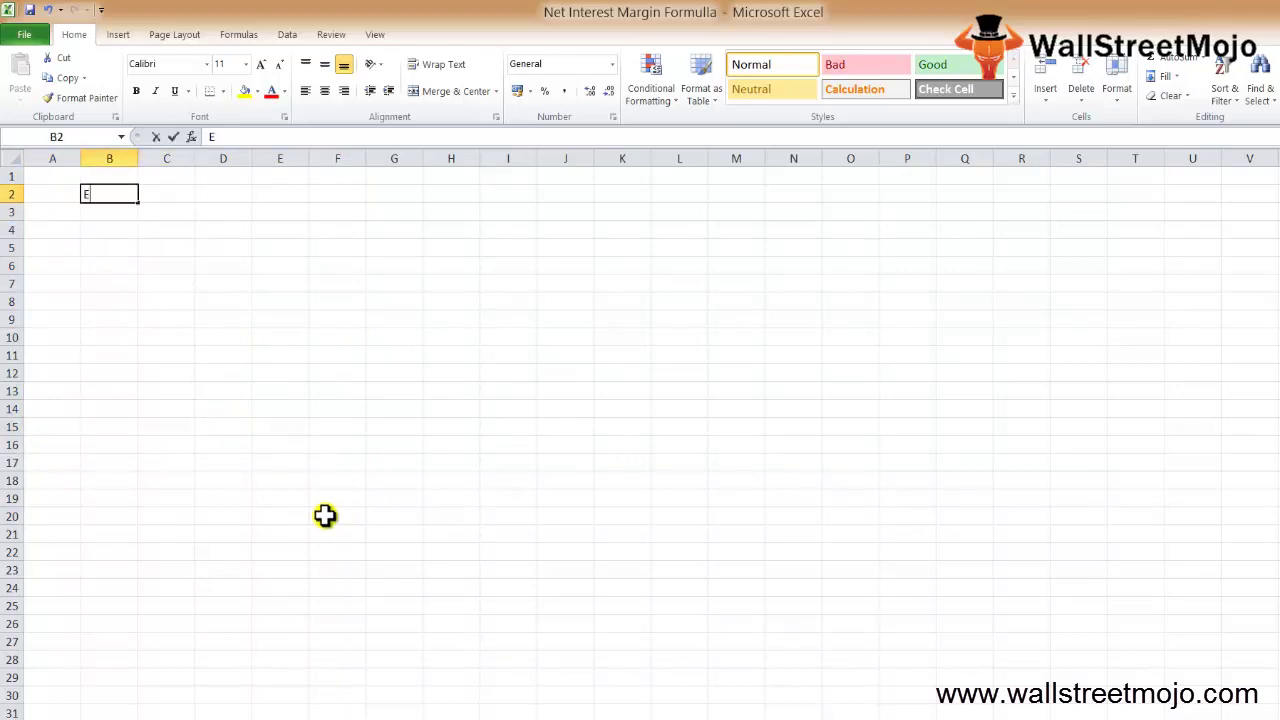
key(BackSpace)
key(Return)
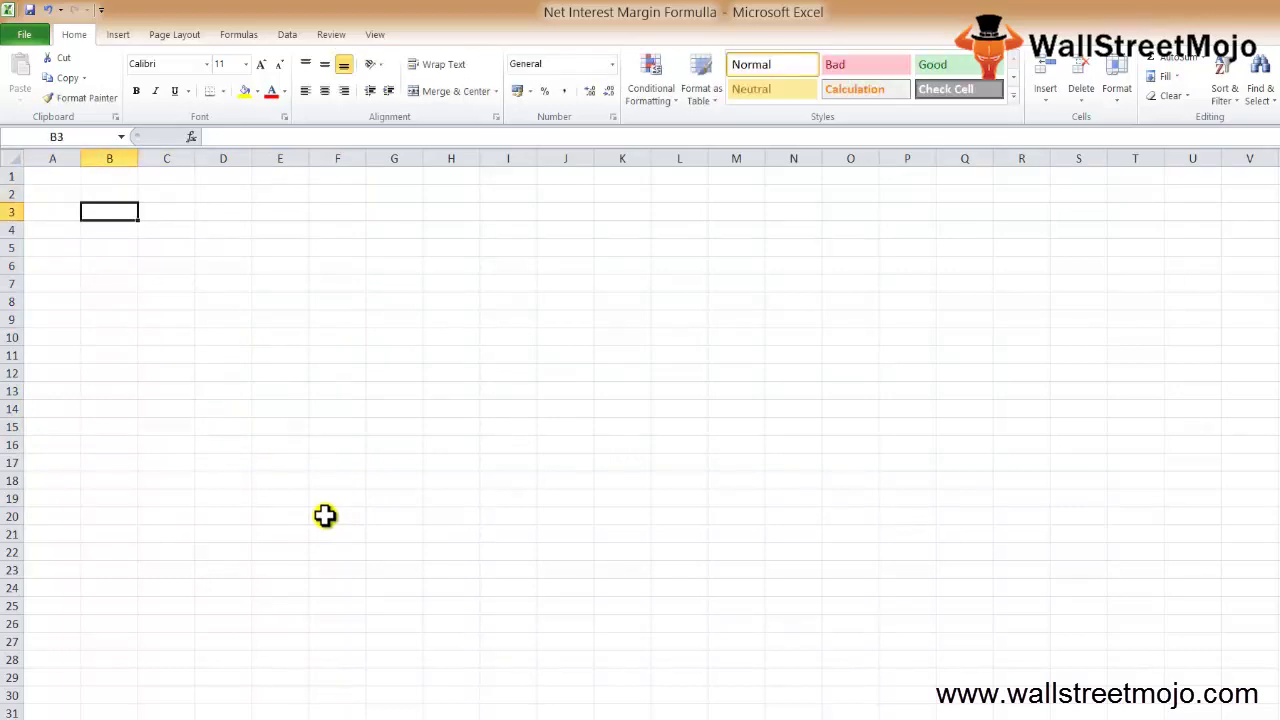
text(Bonds)
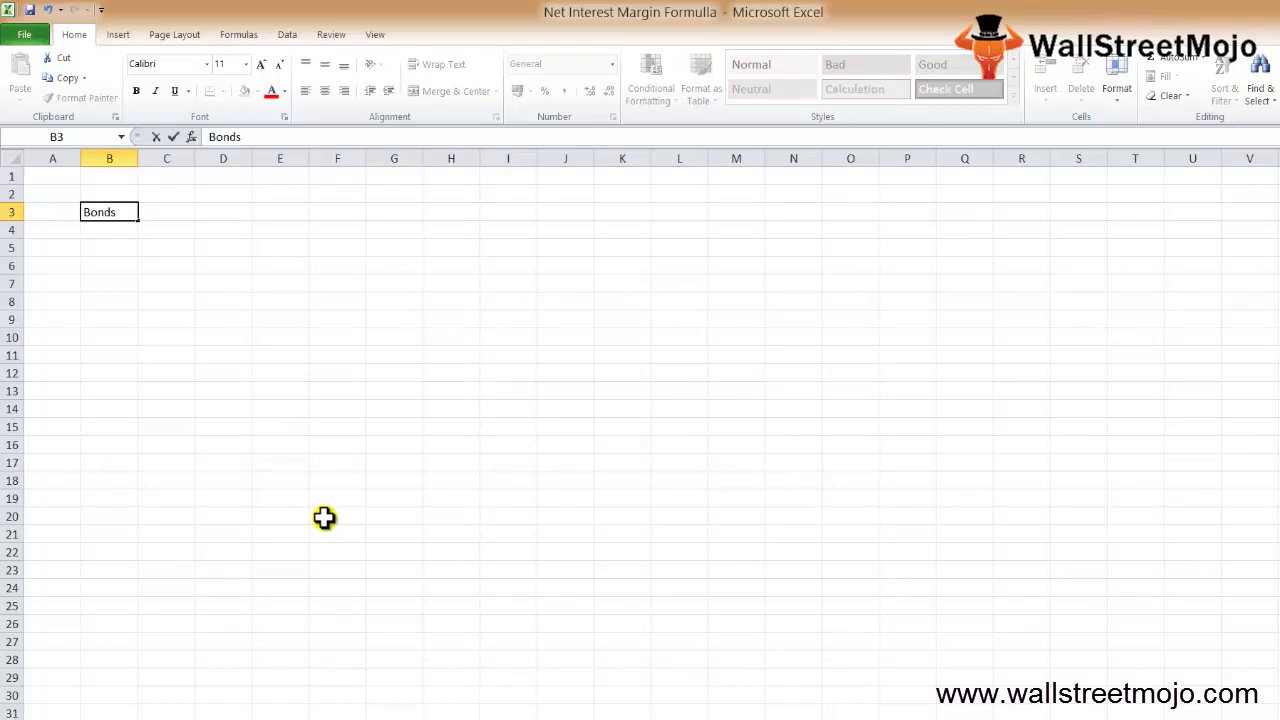
key(Return)
text(%)
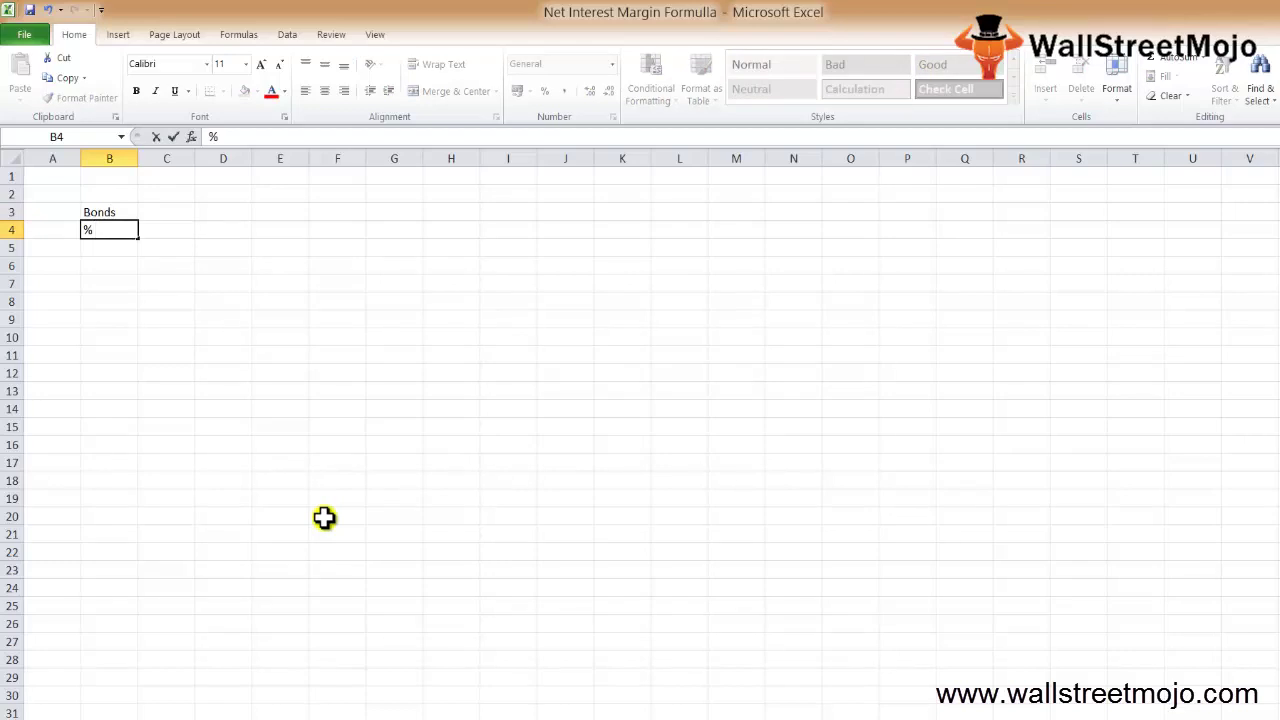
key(Return)
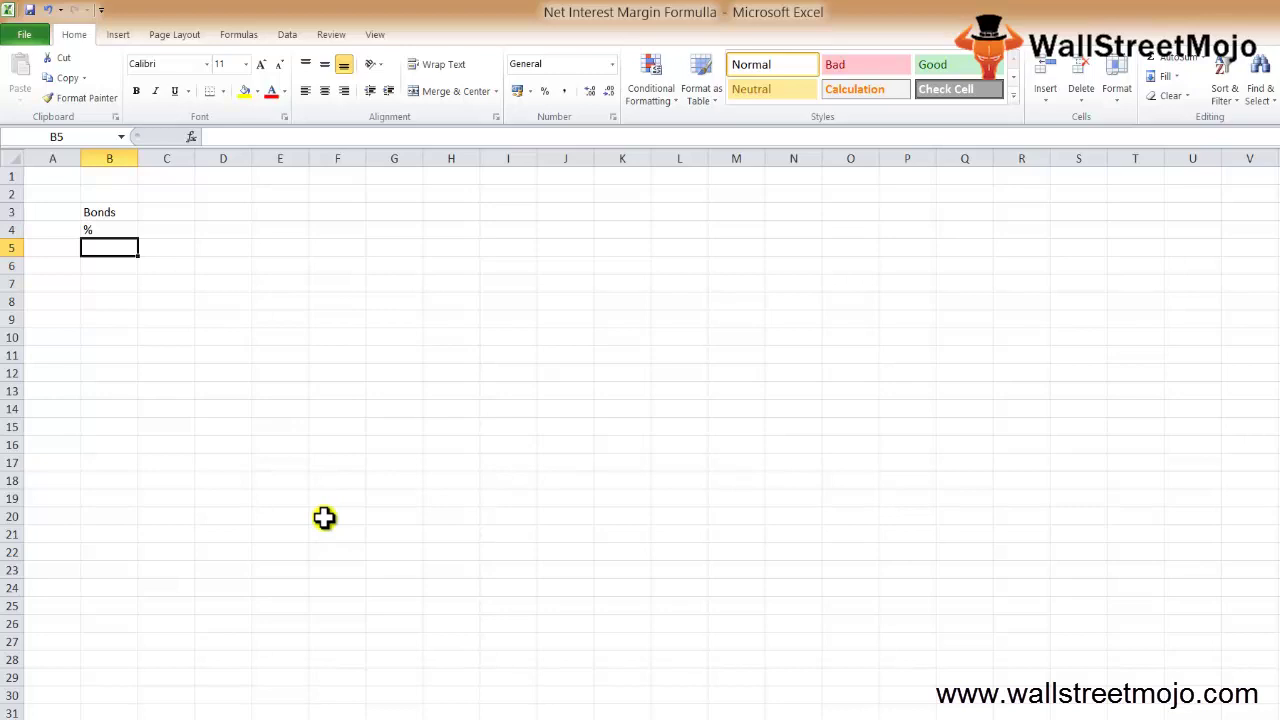
text(Interest)
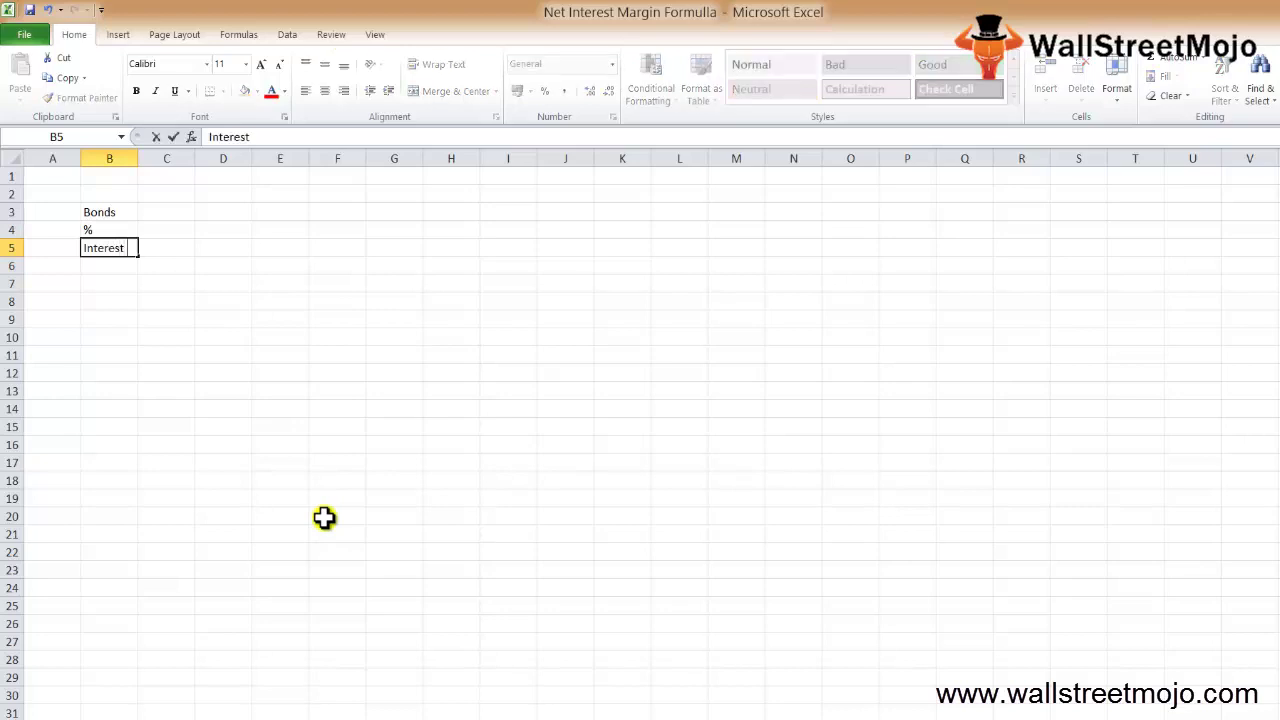
text( to the lende)
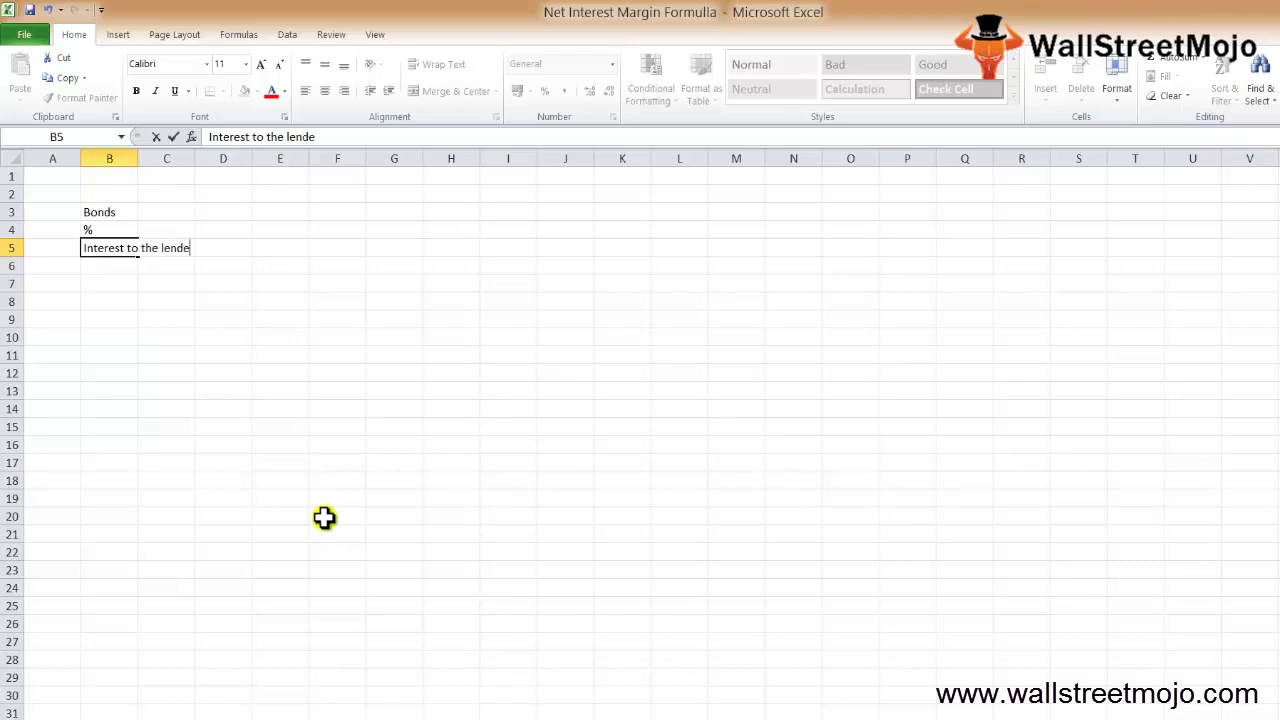
text(r of the money)
key(Return)
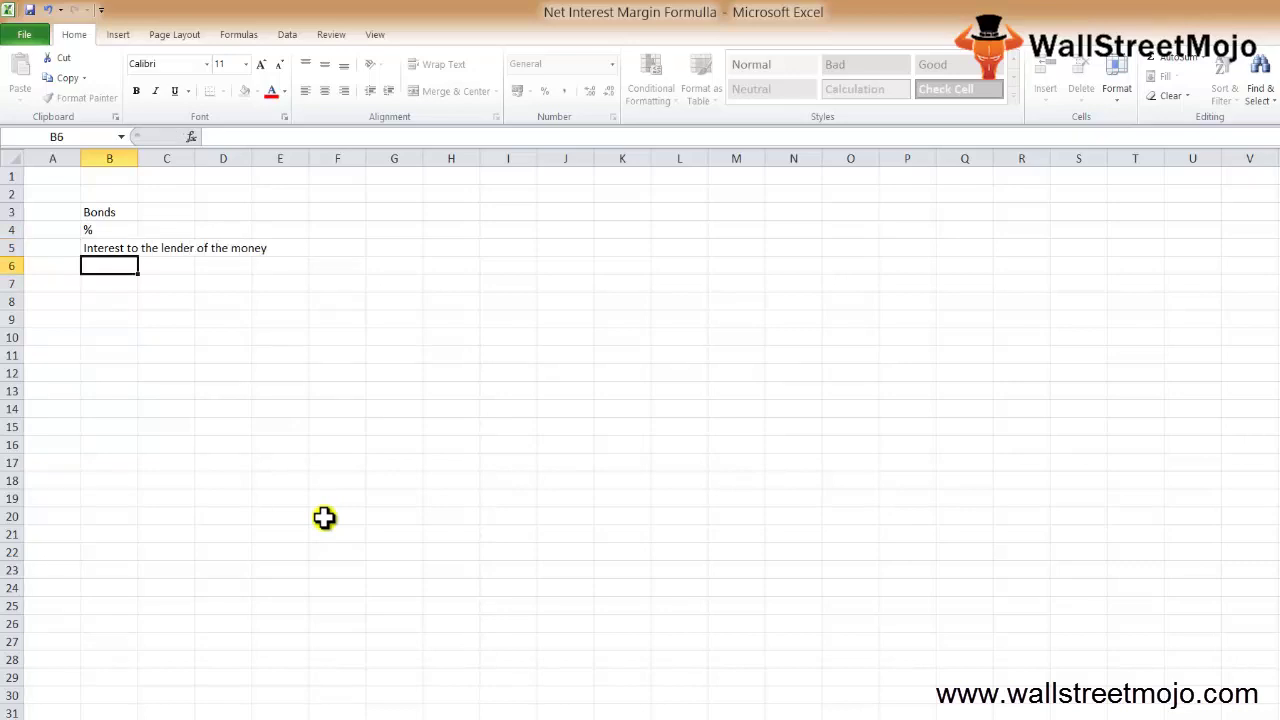
Step: Add item 1 reading '( R - P)' with 1 in B7 and the text in C7
key(Down)
key(Down)
key(Up)
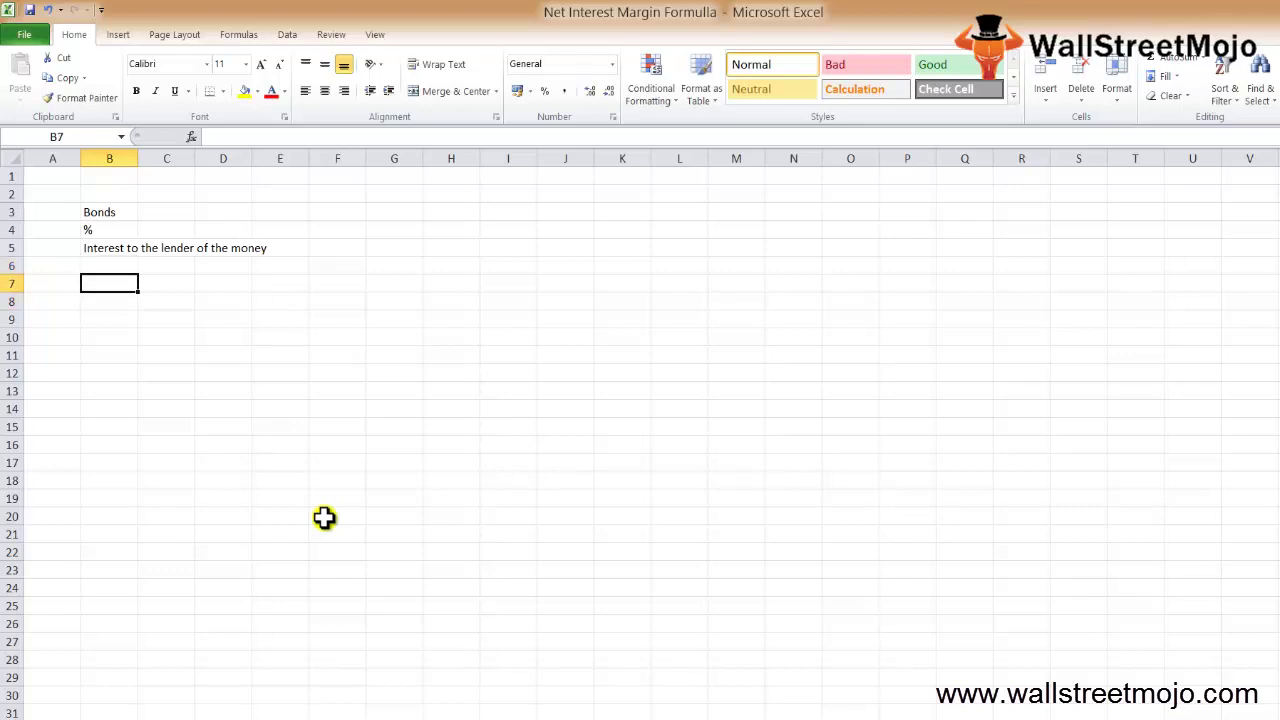
text(1)
key(Tab)
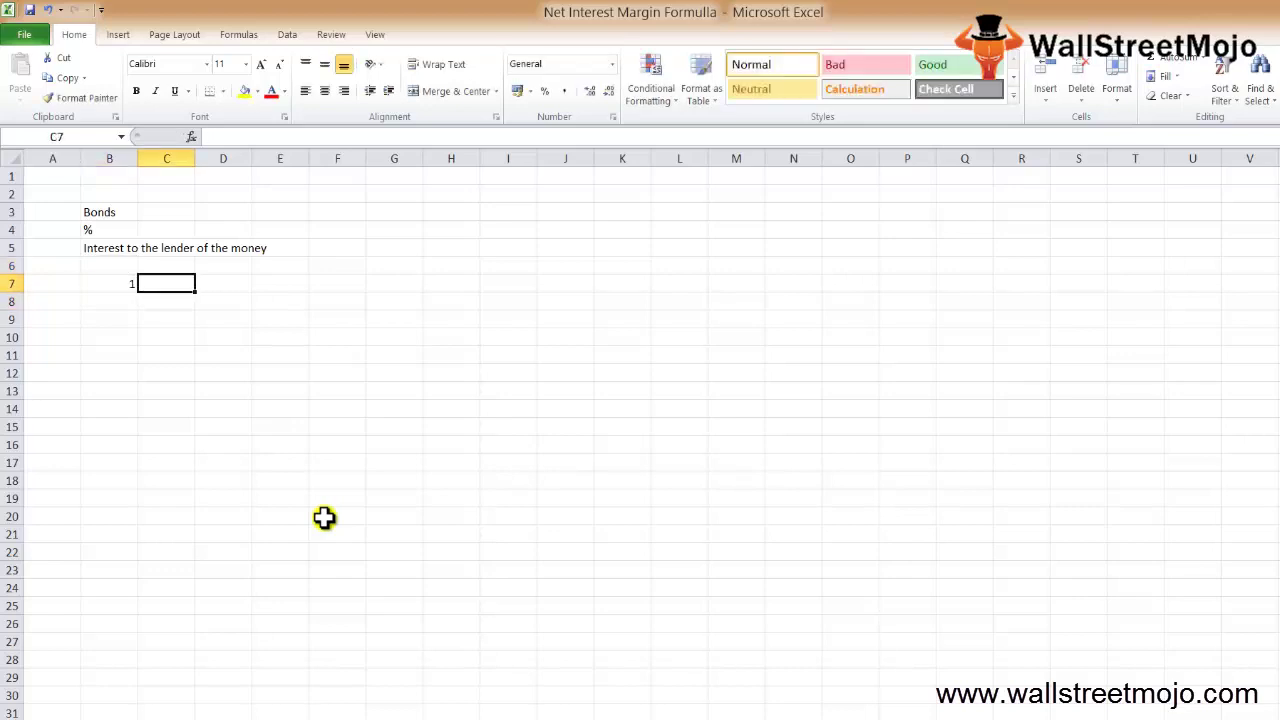
text(( R)
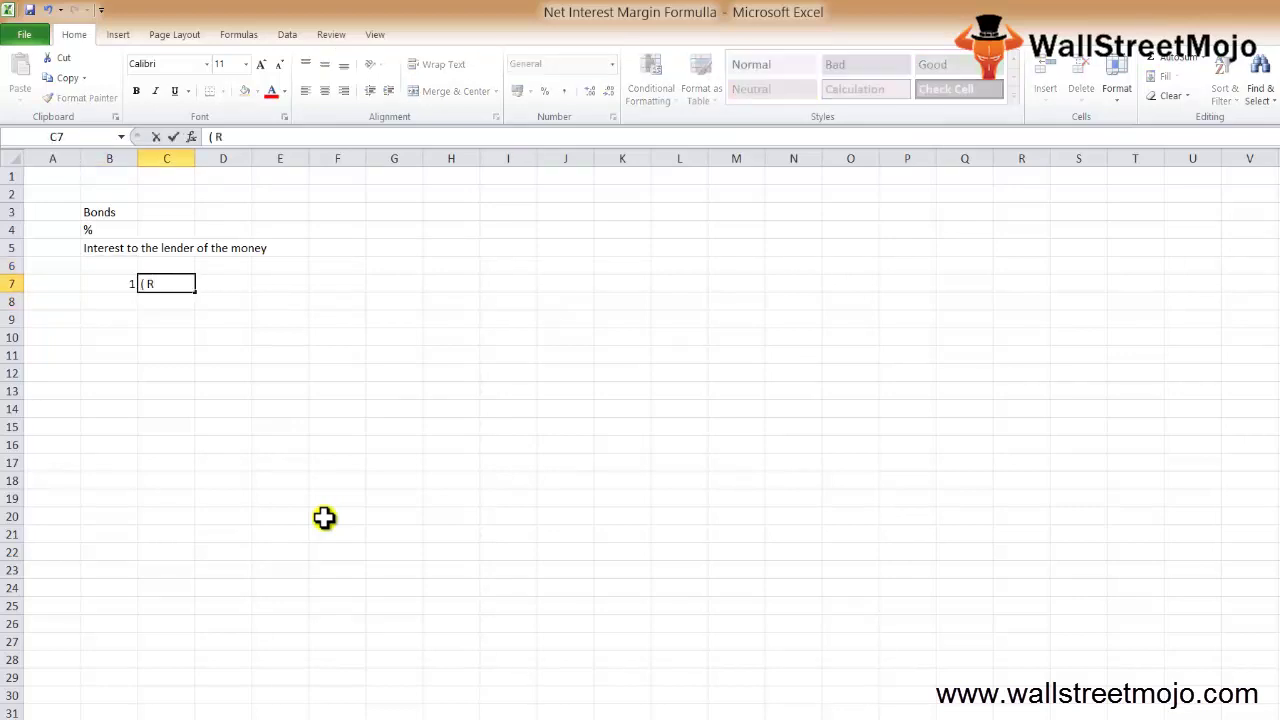
text( - P))
key(Return)
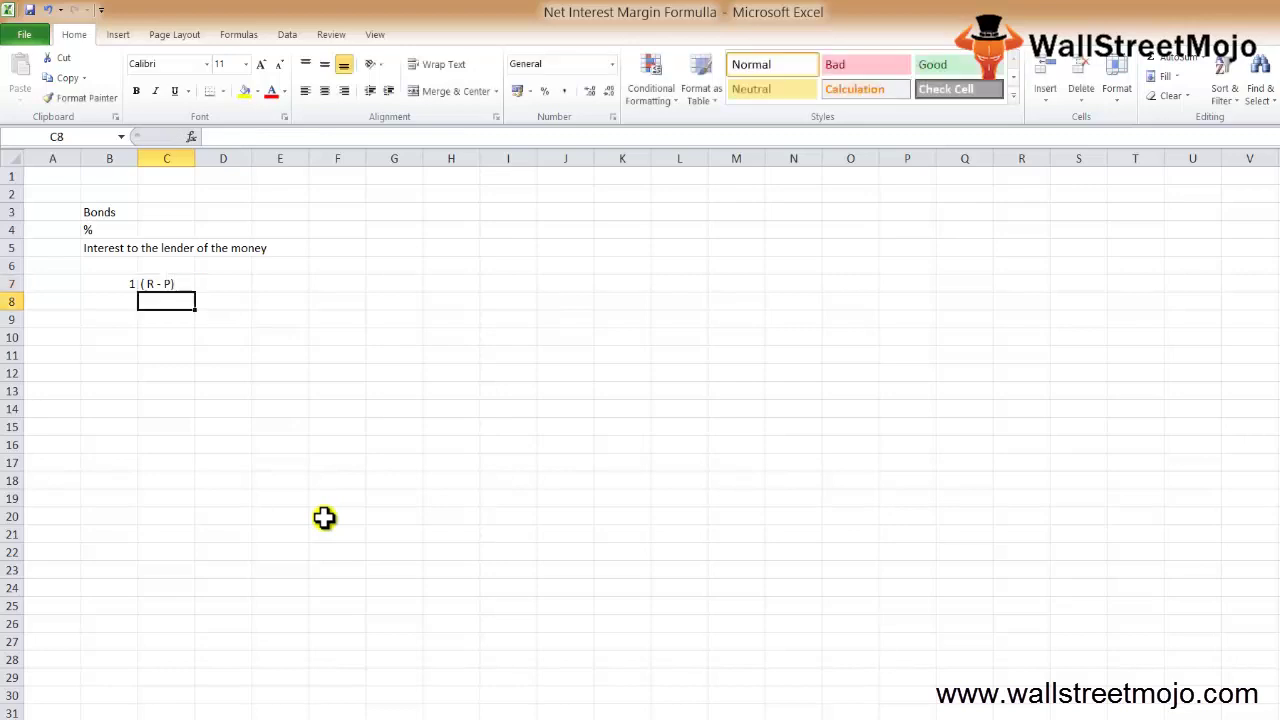
key(Up)
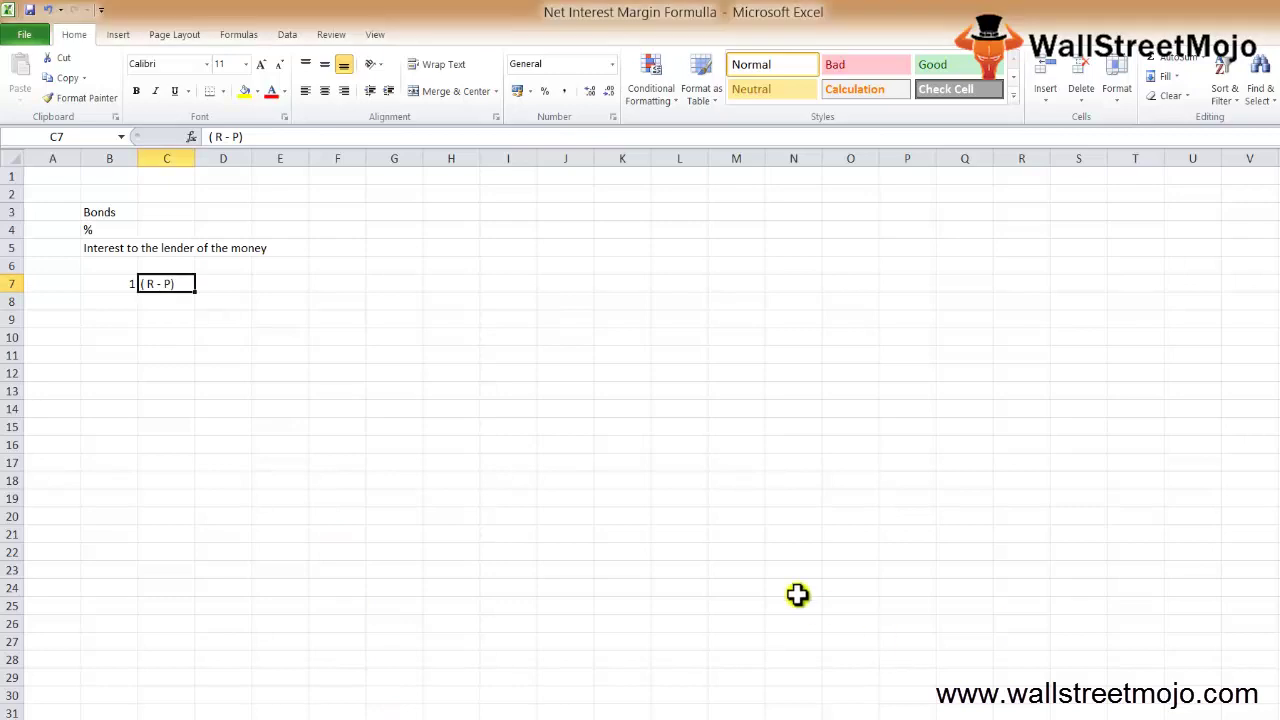
key(Down)
key(Down)
key(Down)
key(Up)
key(Left)
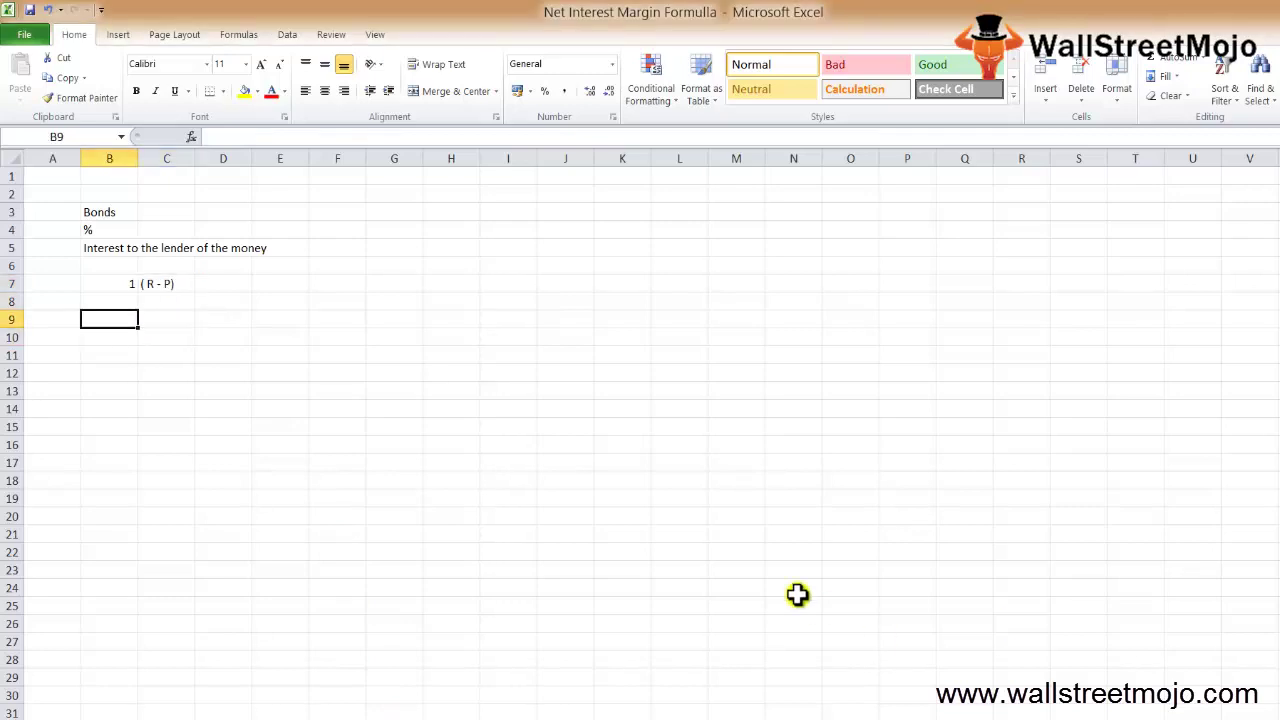
Step: Add a numbered note 1 reading 'Every Bank uses' in B9:C9
text(1)
key(Tab)
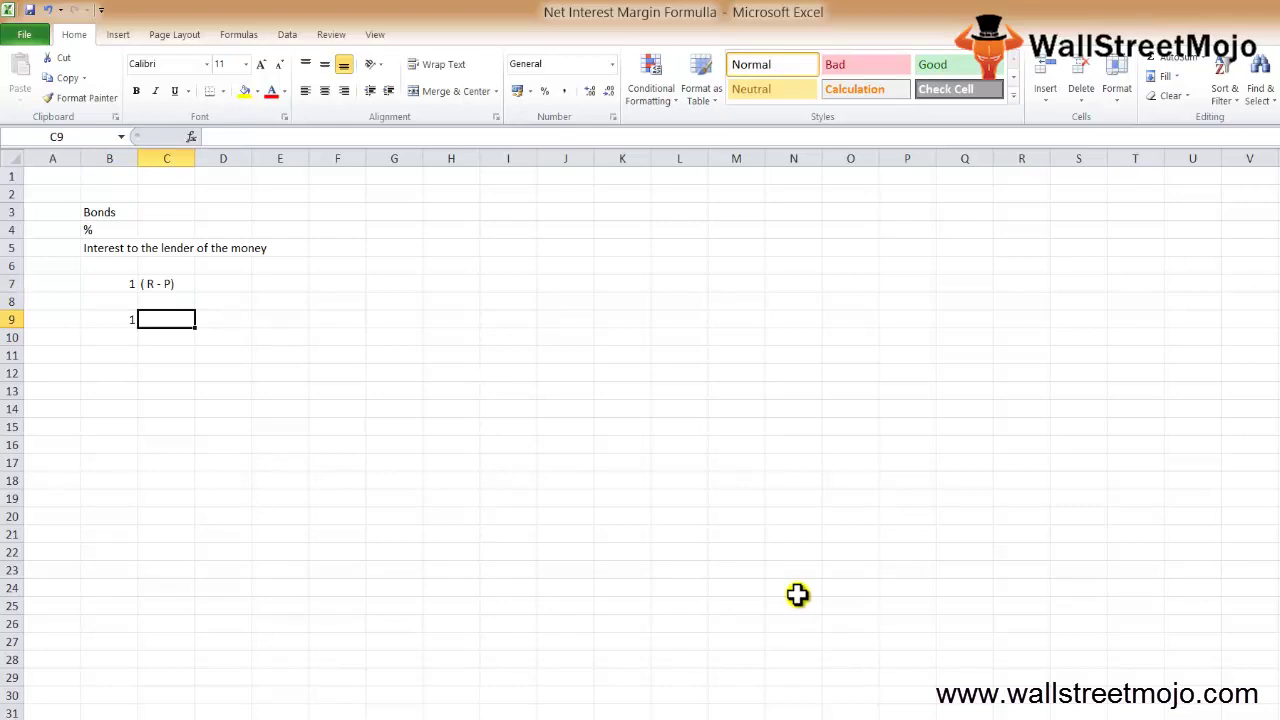
text(Every Ba)
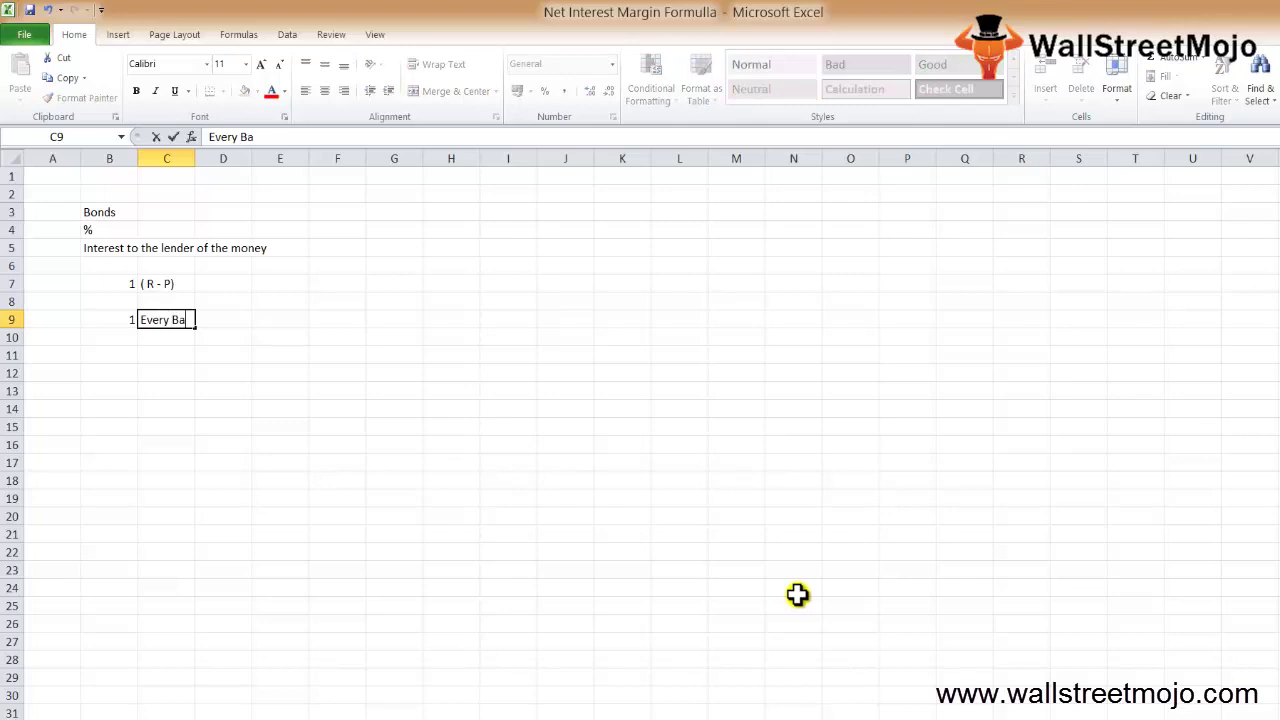
text(nk uses)
key(Return)
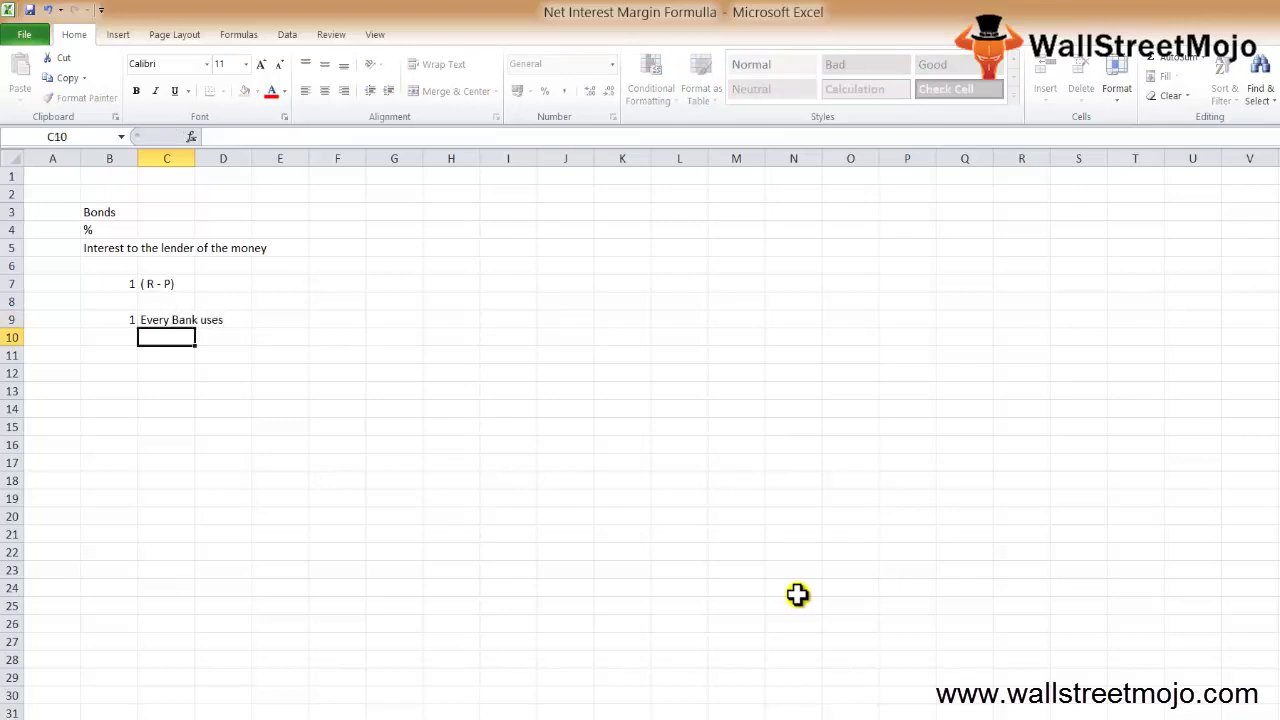
key(Up)
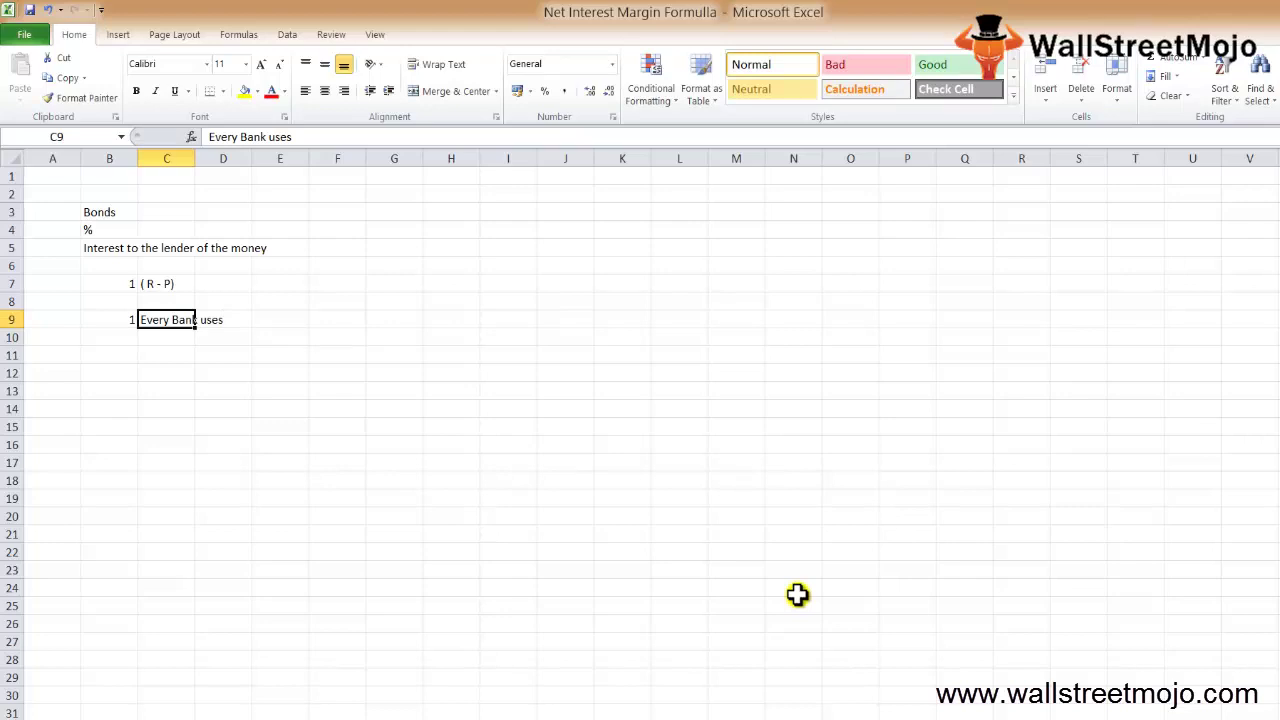
key(Right)
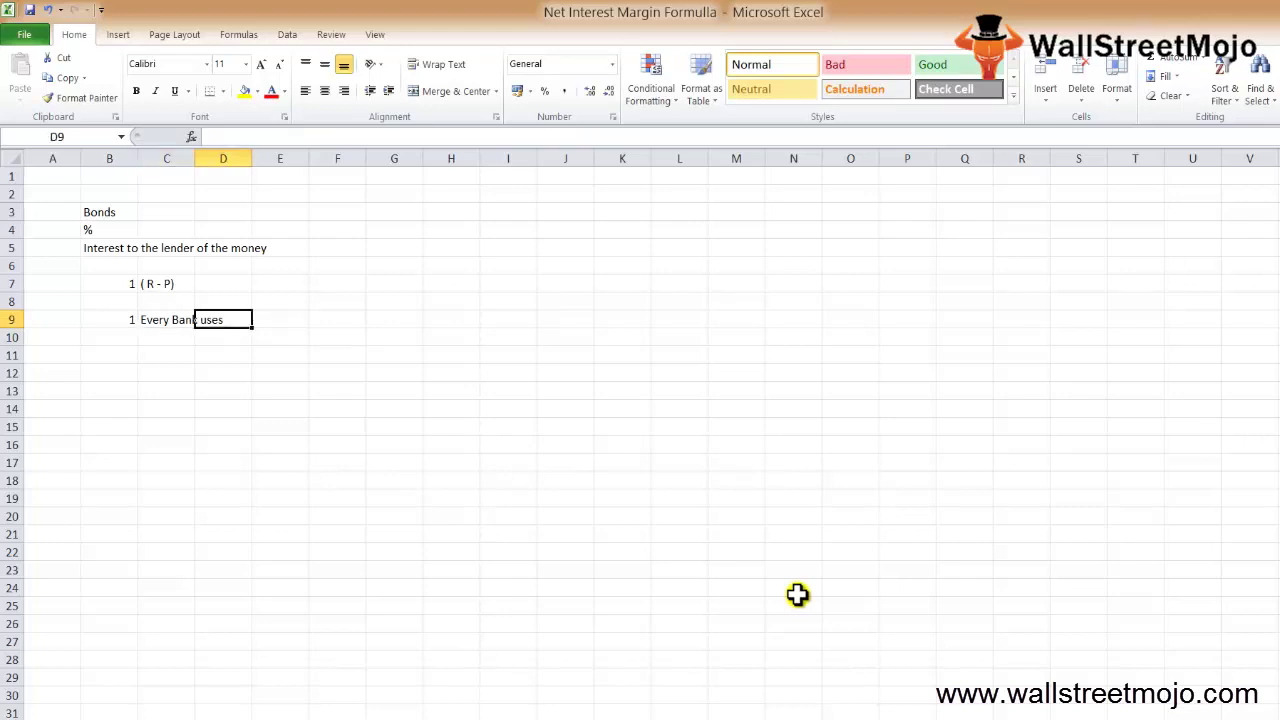
Step: Add item 2 with 'Common ratio' in C10 and 'performances' in E10
key(Down)
key(Down)
key(Left)
key(Left)
key(Up)
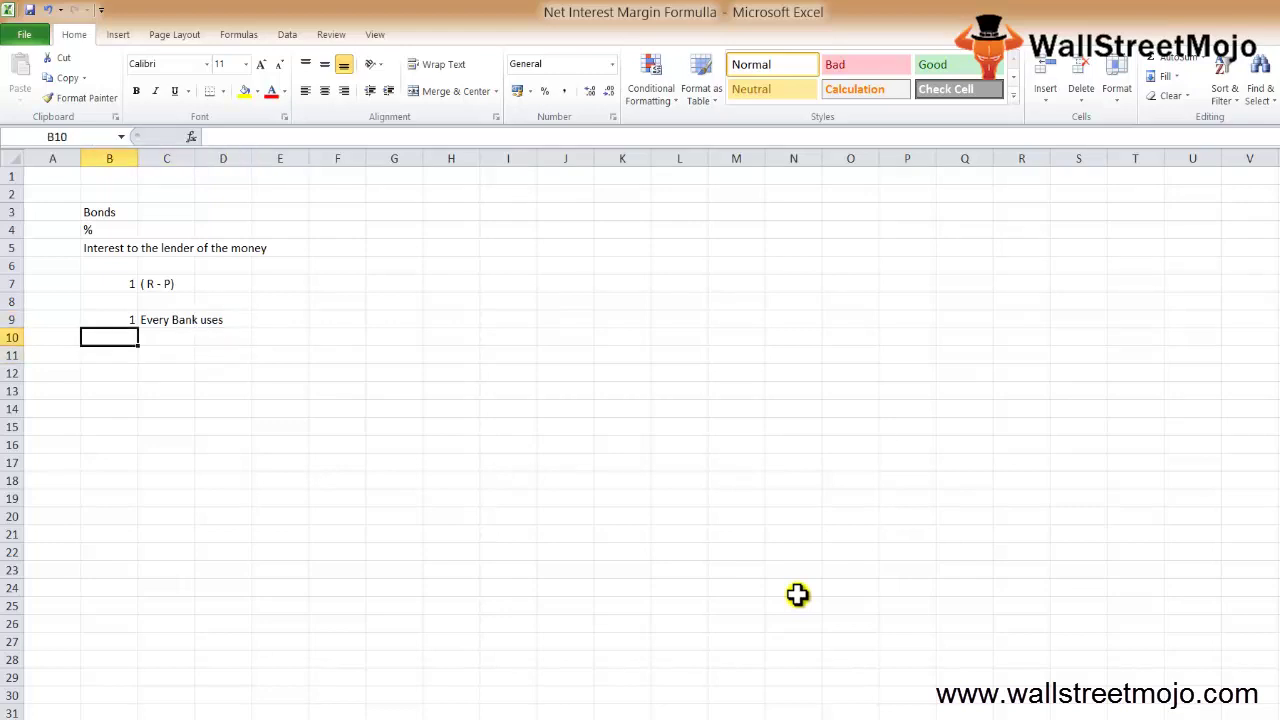
text(2)
key(Right)
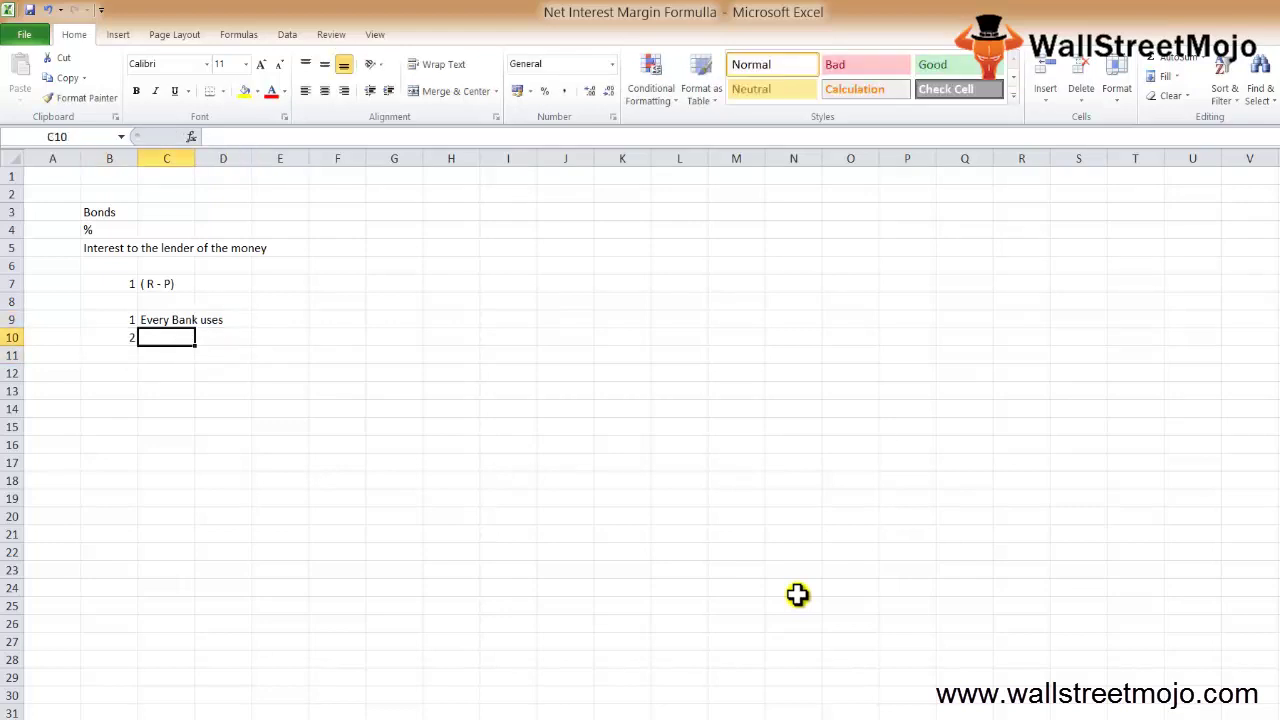
text(Comm)
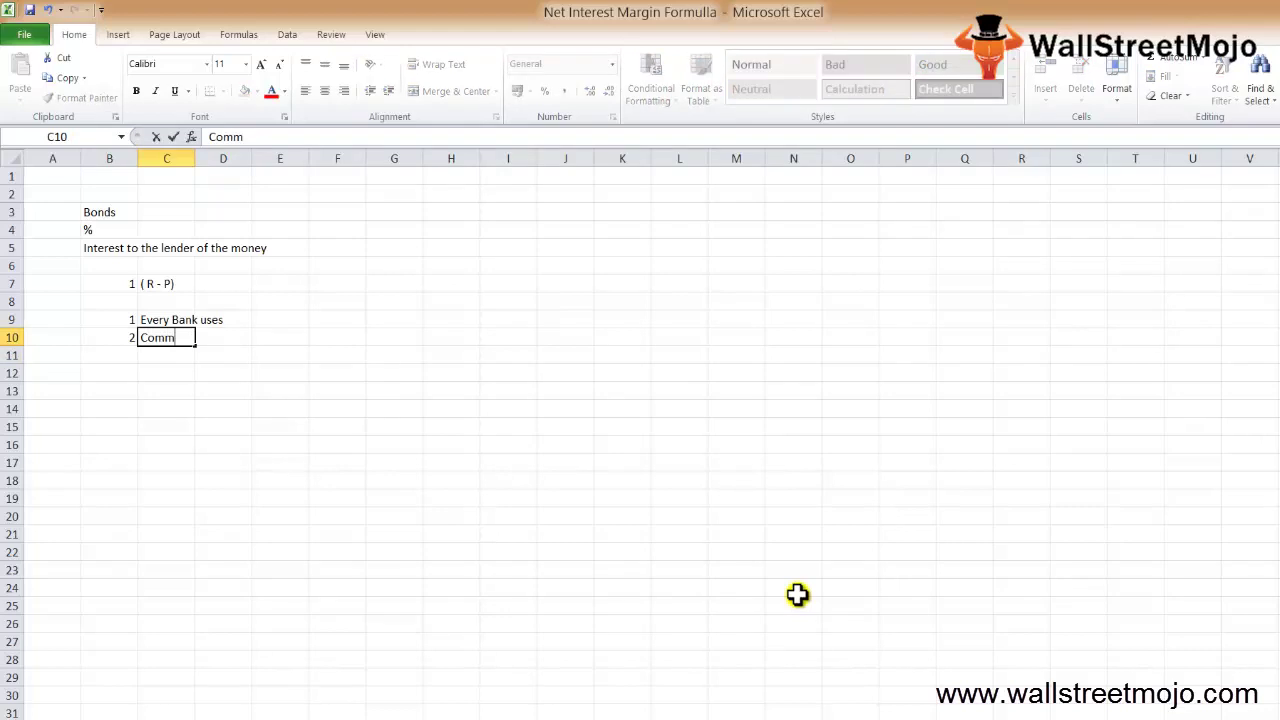
text(on ratio)
key(Return)
key(Up)
key(Right)
key(Right)
text(pe)
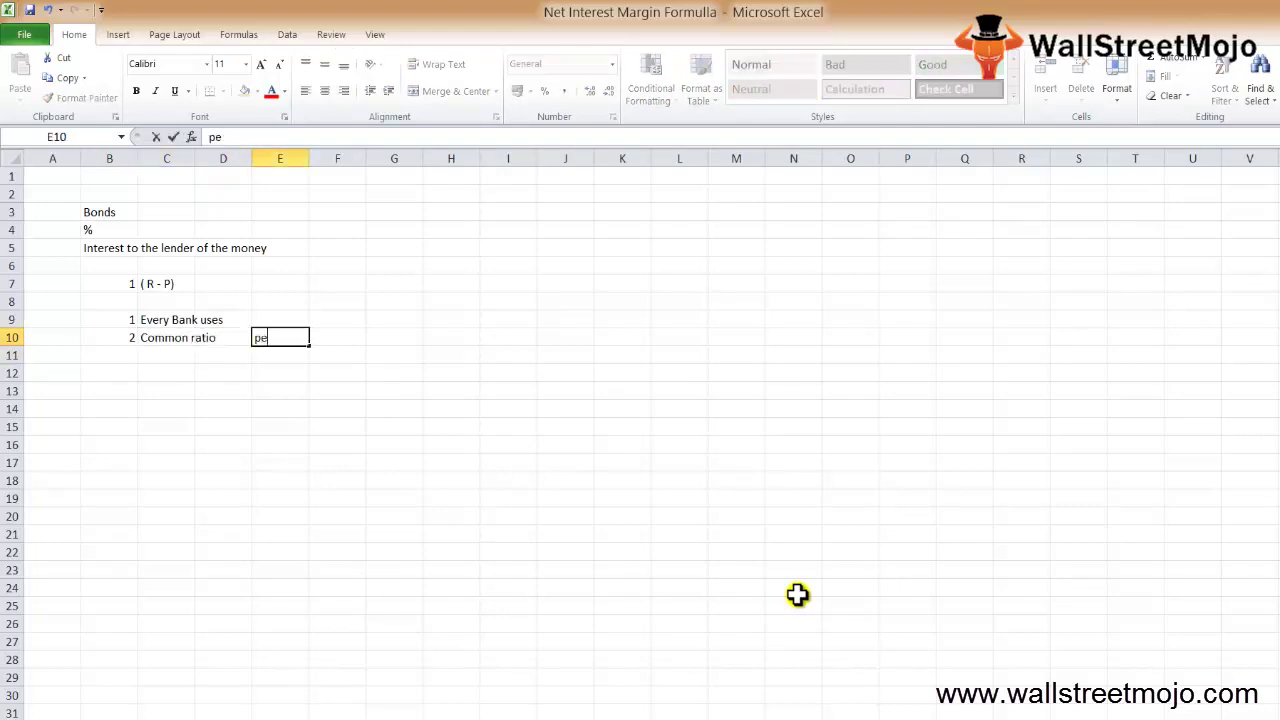
text(rformances)
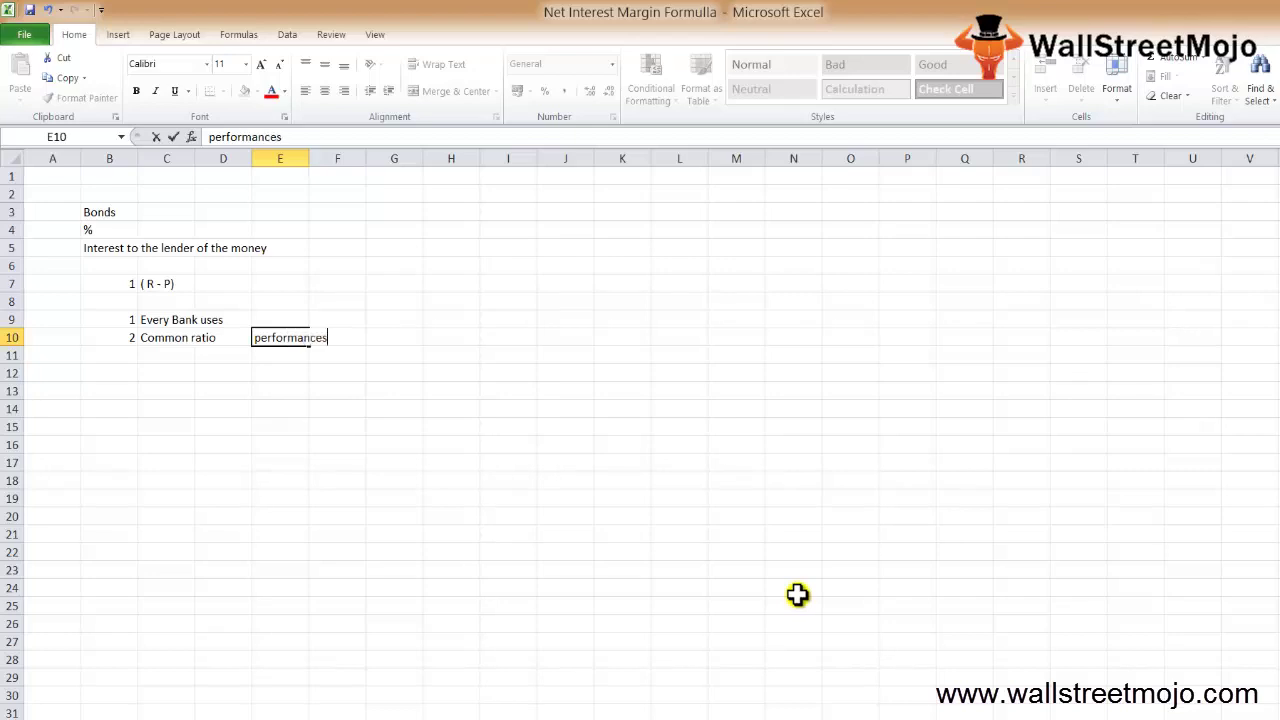
key(Return)
Step: Start item 3 with 3, 'Indivuals' and 'earn' in B11:D11
key(Left)
key(Left)
key(Left)
text(3)
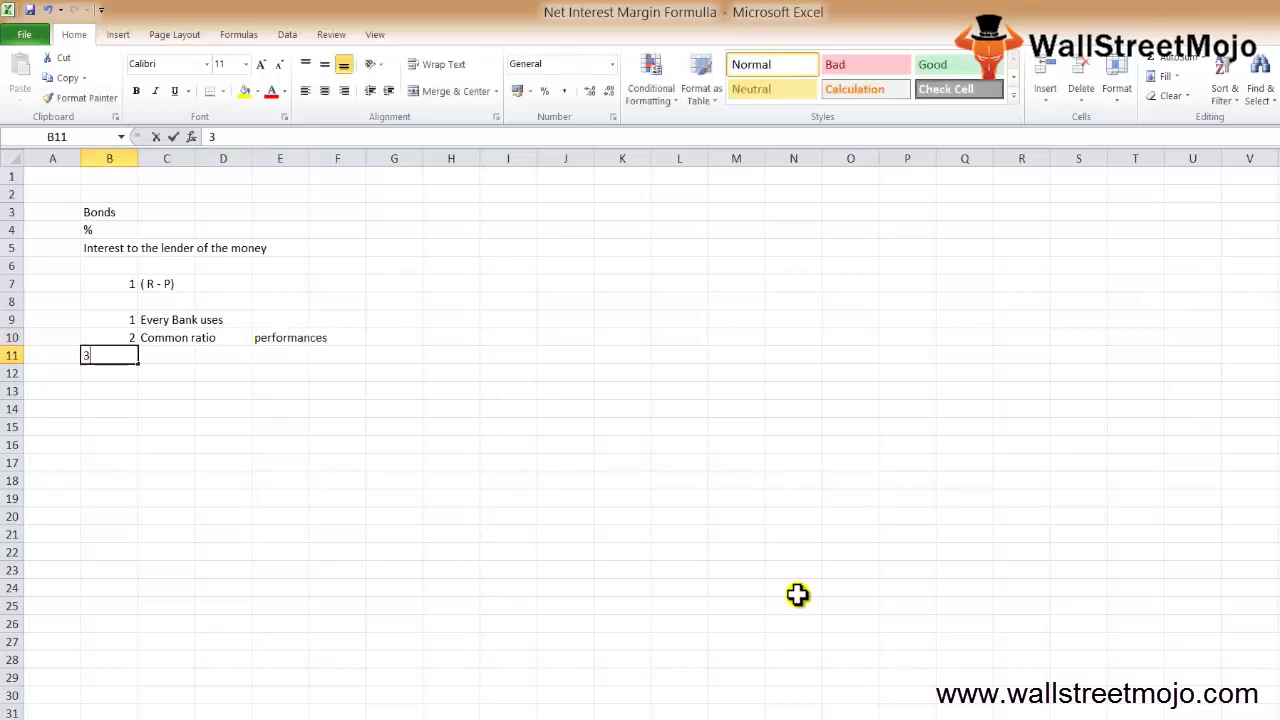
key(Tab)
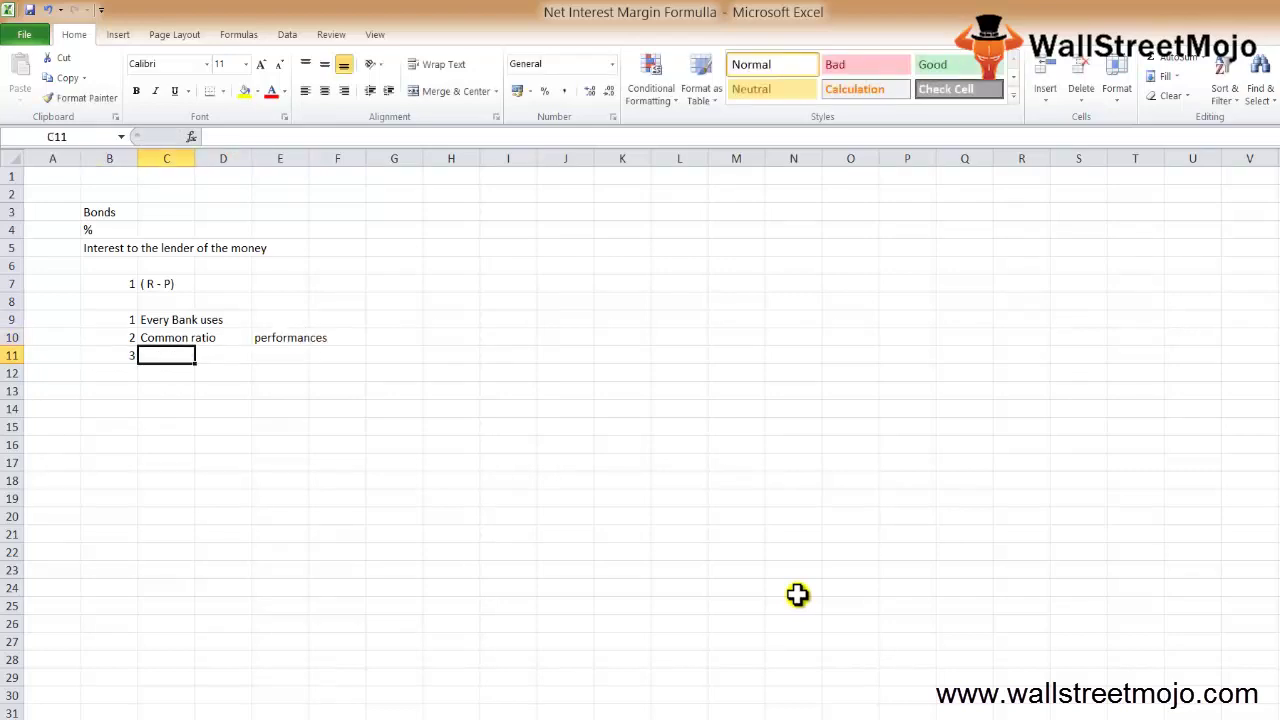
text(Inv)
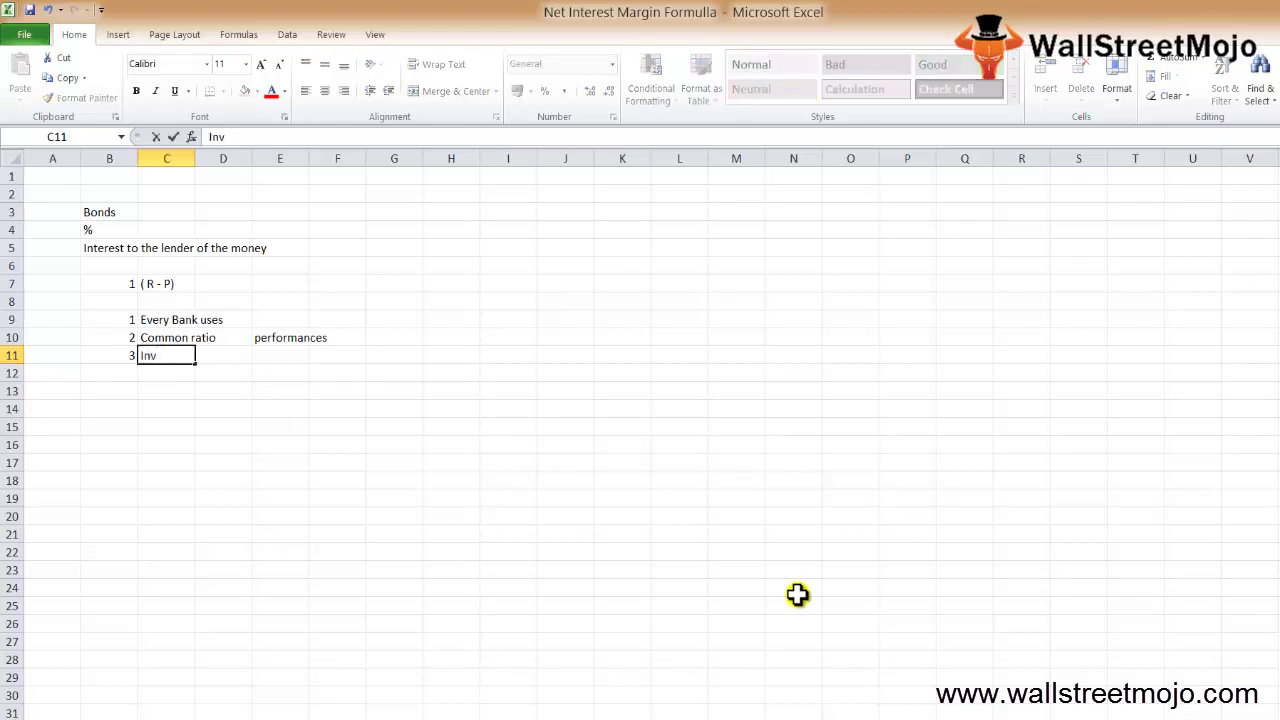
key(BackSpace)
text(divuals)
key(Tab)
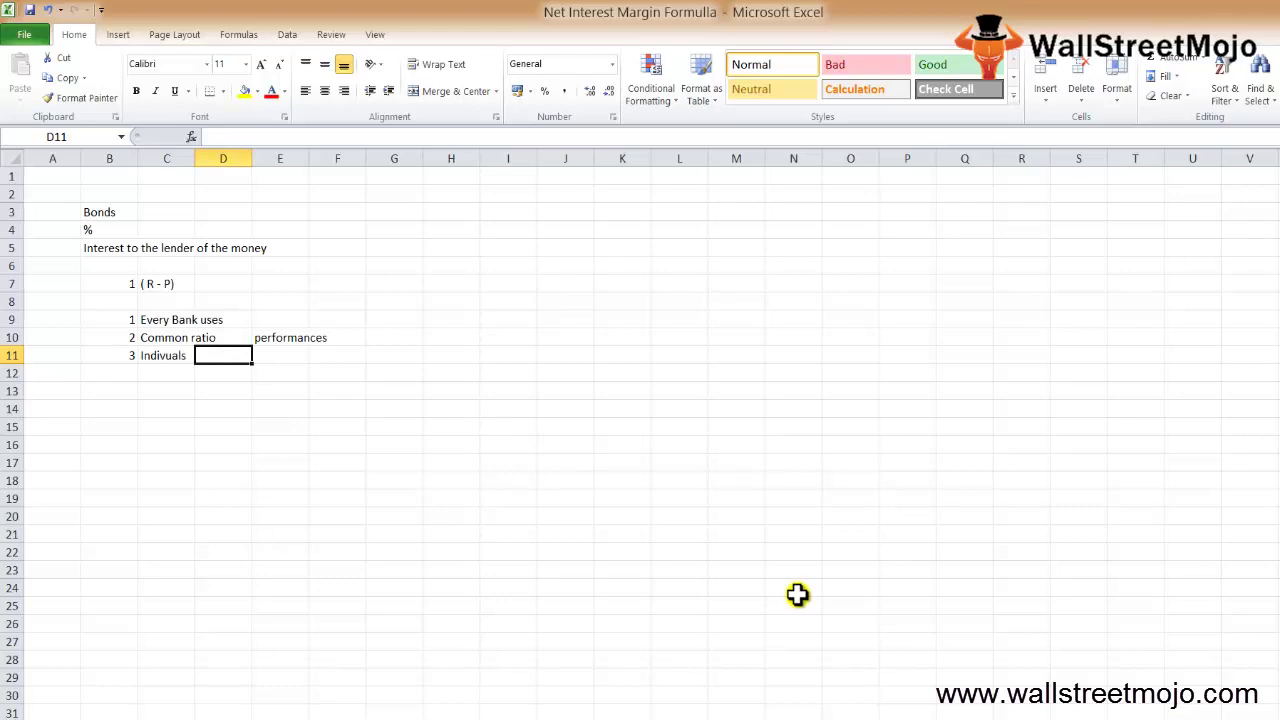
text(ear)
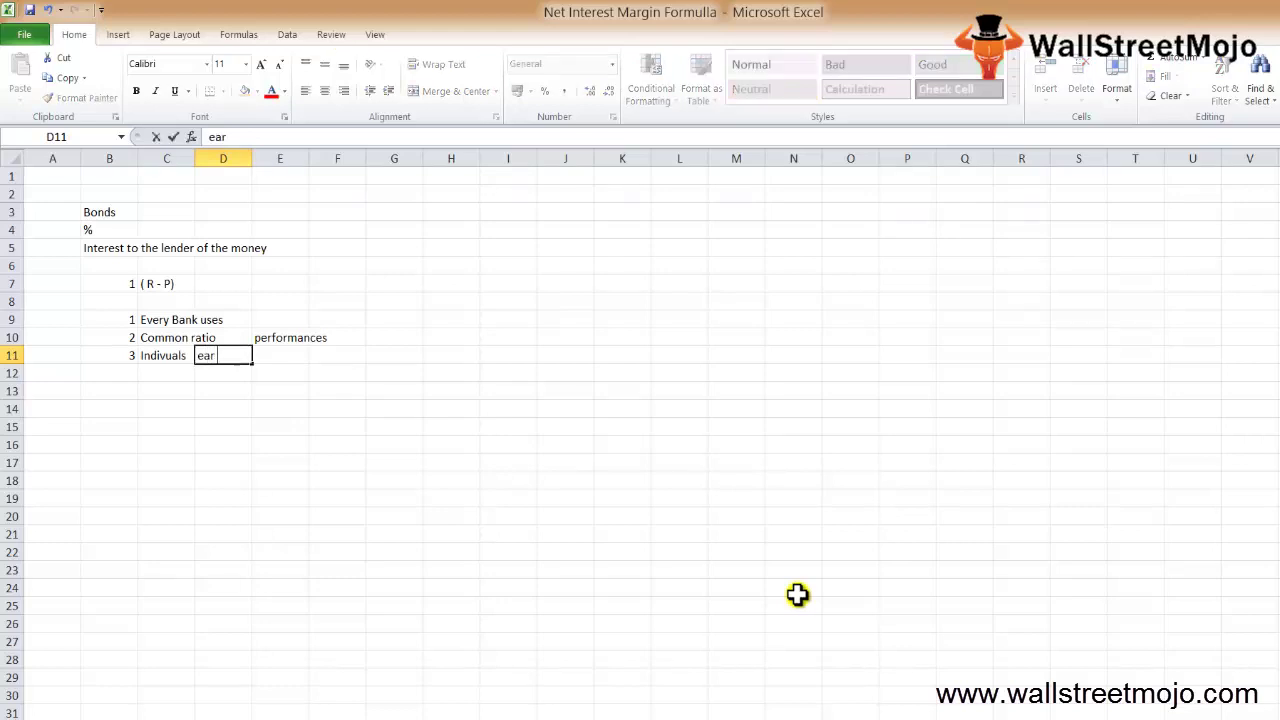
text(n)
key(Tab)
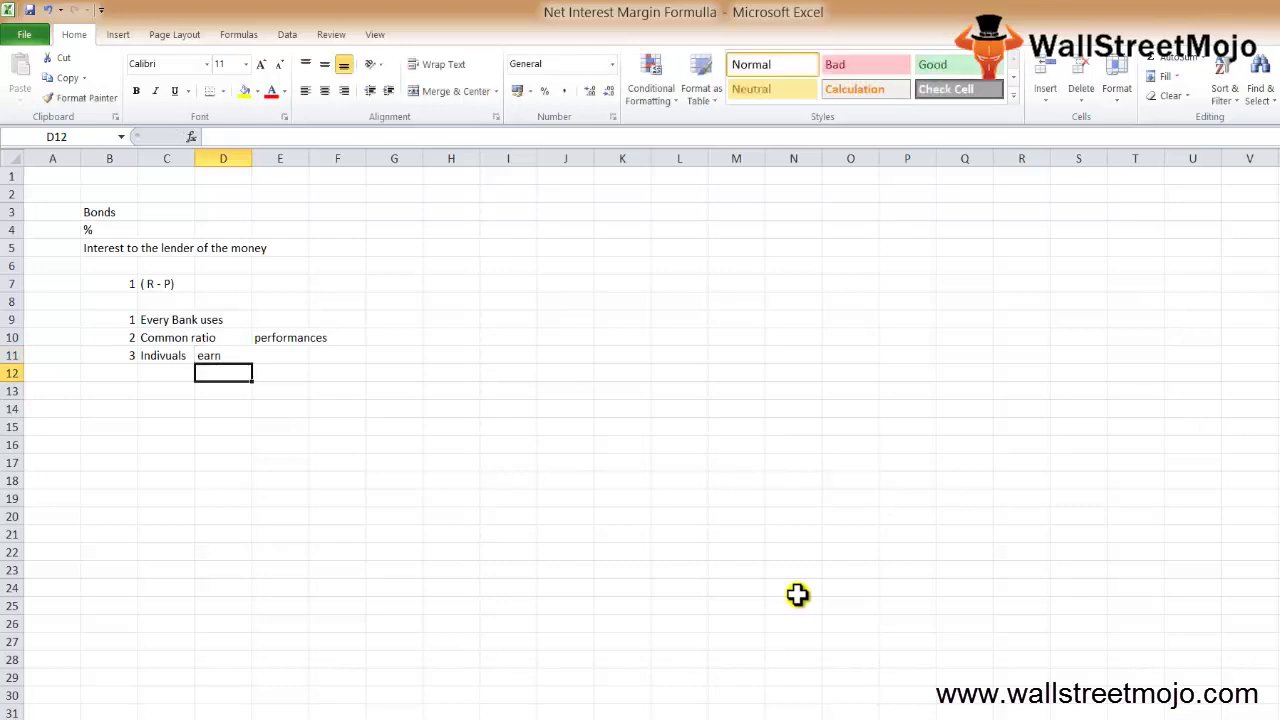
Step: Finish item 3 with 'Pay' in E11 and number the fourth item 4 in B12
text(Pay)
key(Return)
key(Left)
key(Left)
text(4)
key(Return)
key(Up)
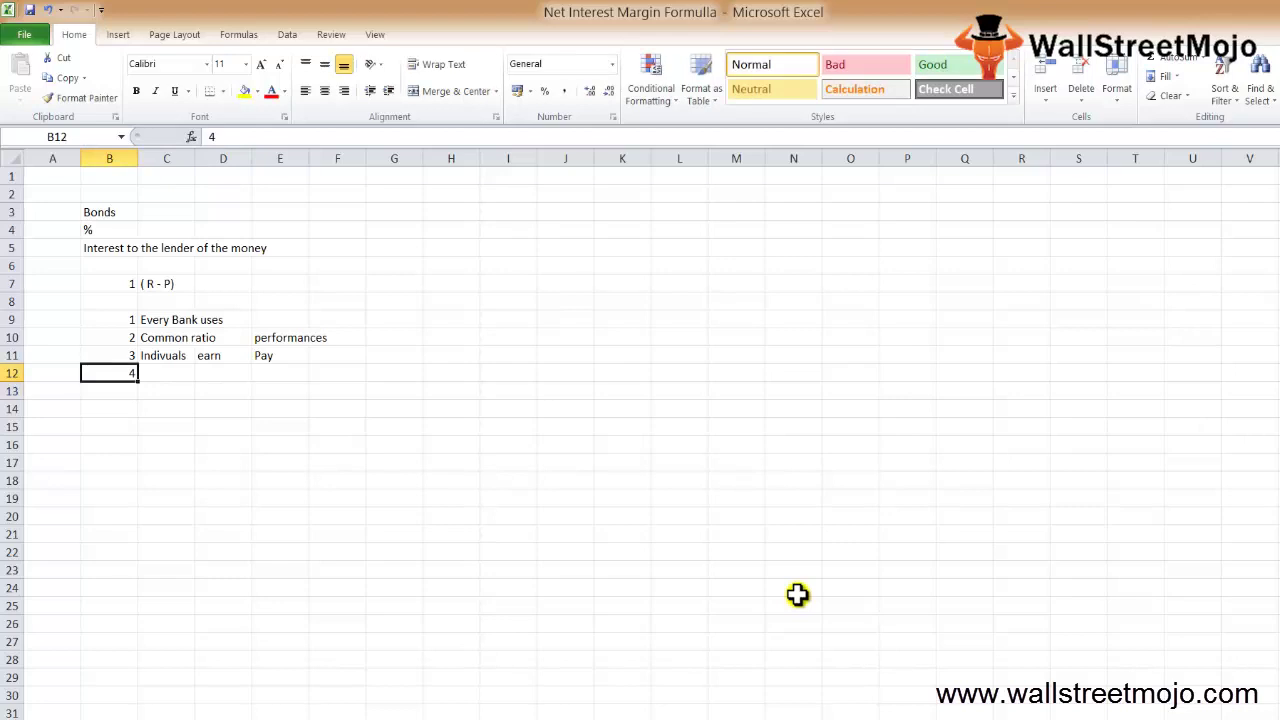
key(Right)
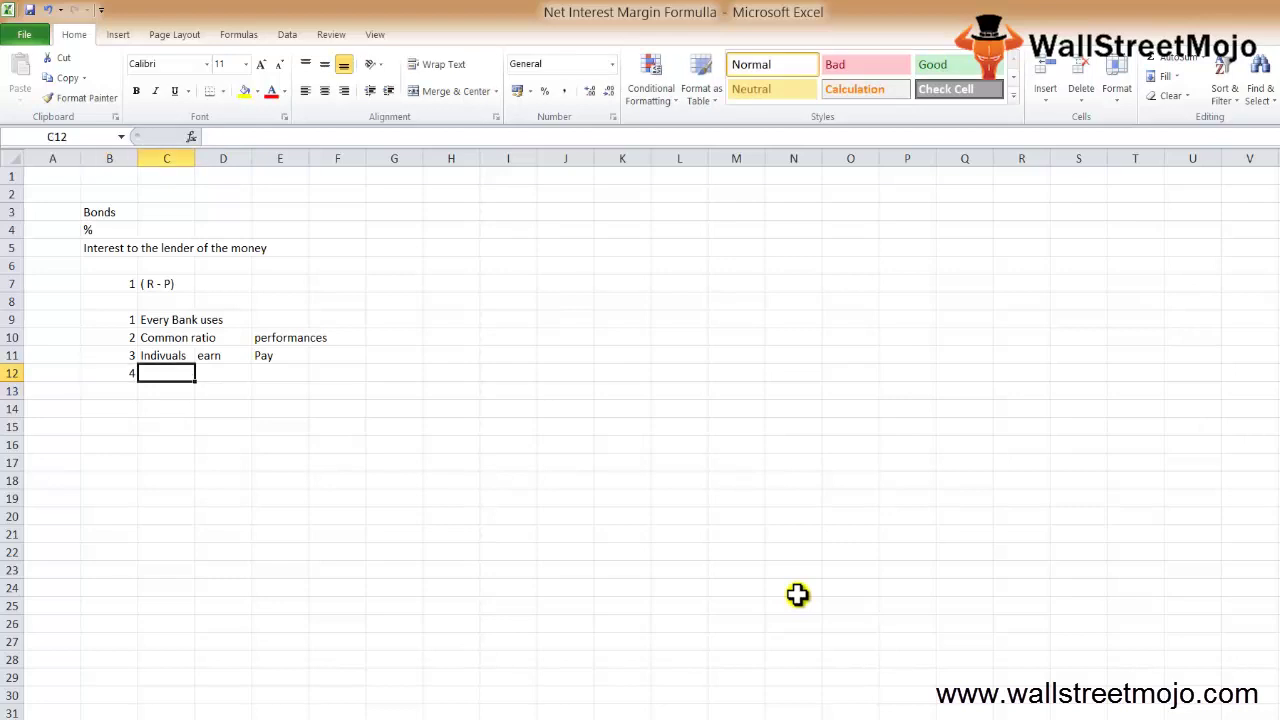
Step: Enter 'Investment Strategy', 'NIM less' and 'Continue' across row 12
text(Inves)
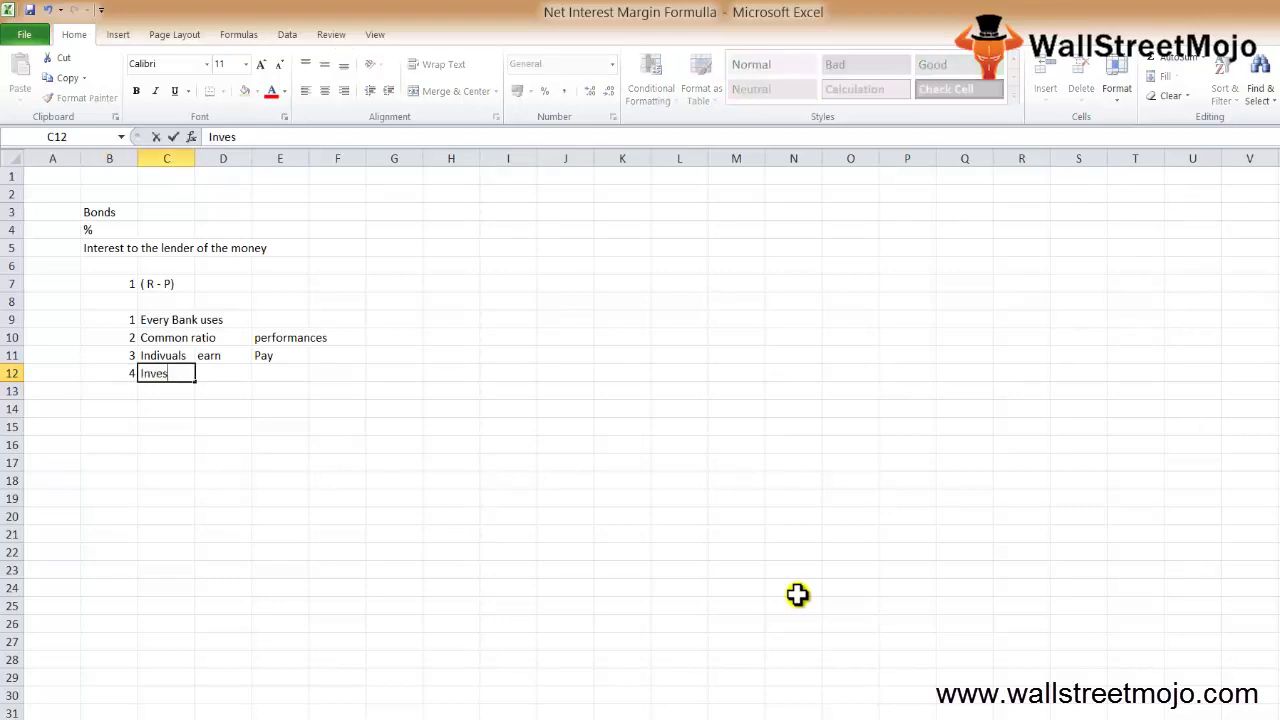
text(tment Star)
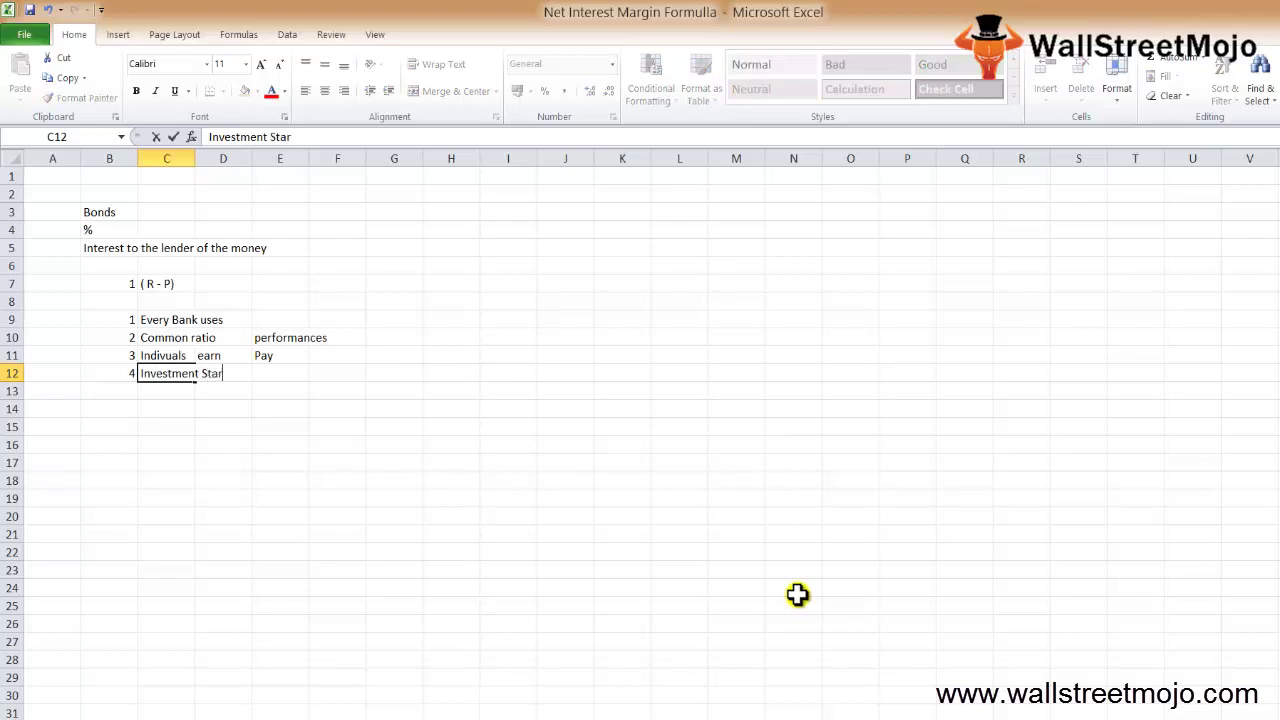
key(BackSpace)
key(BackSpace)
text(rategy)
key(Tab)
key(Tab)
key(Tab)
text(NIM)
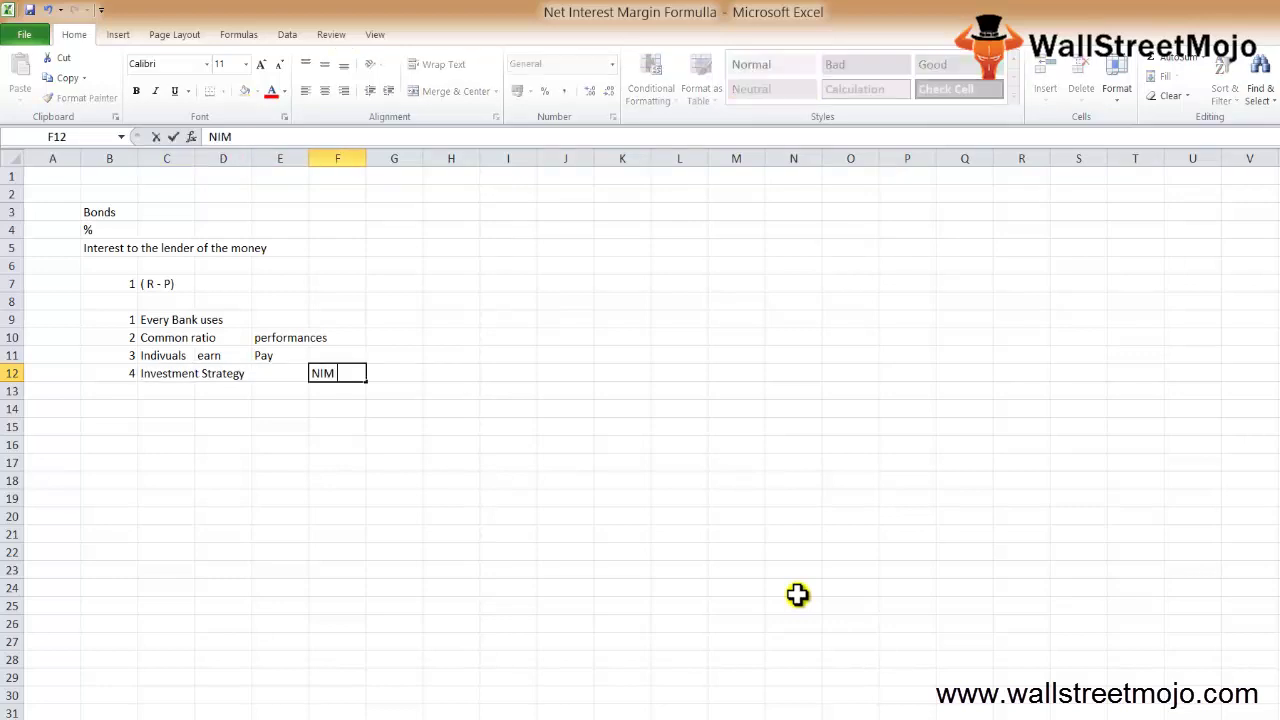
text( I)
key(Tab)
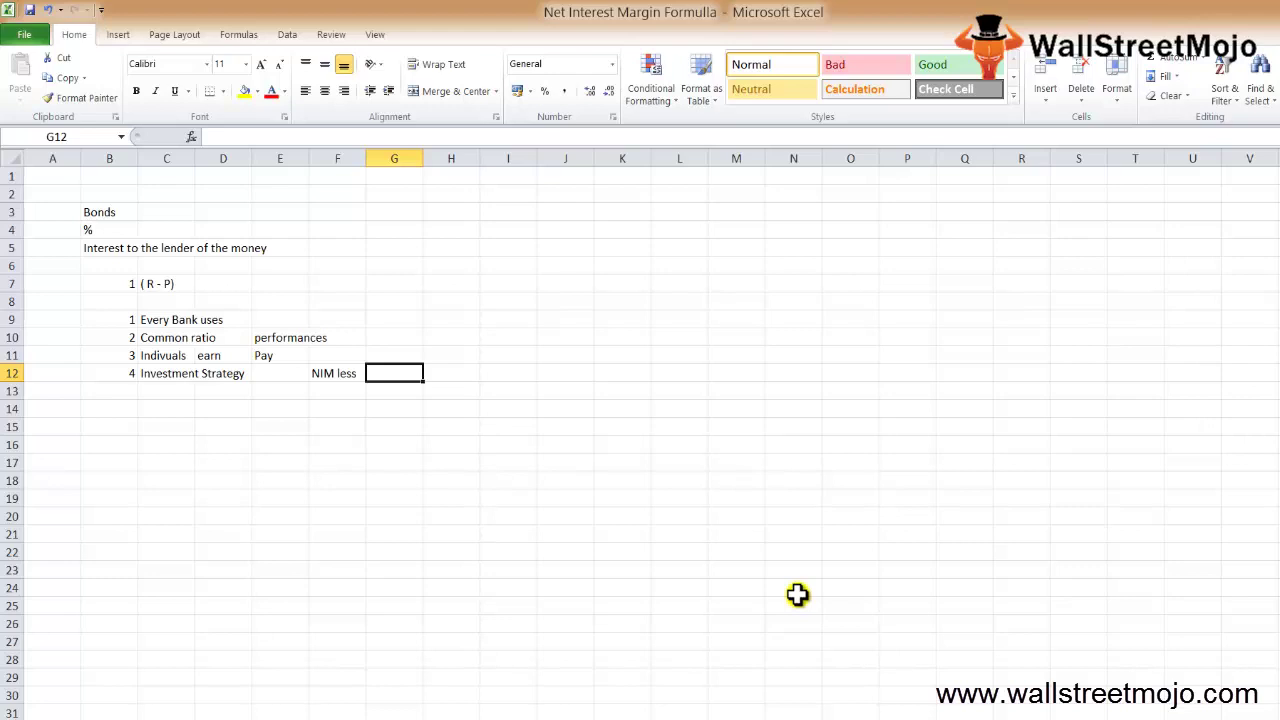
text(Con)
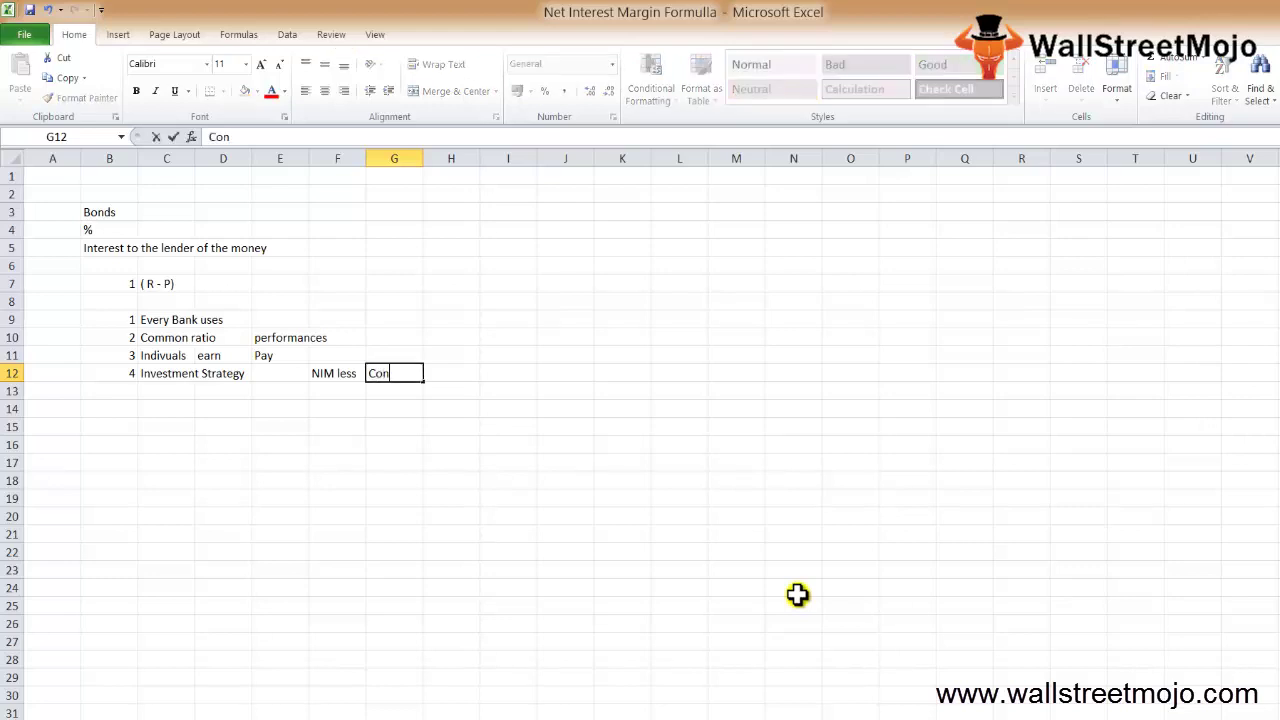
text(tinue)
key(Return)
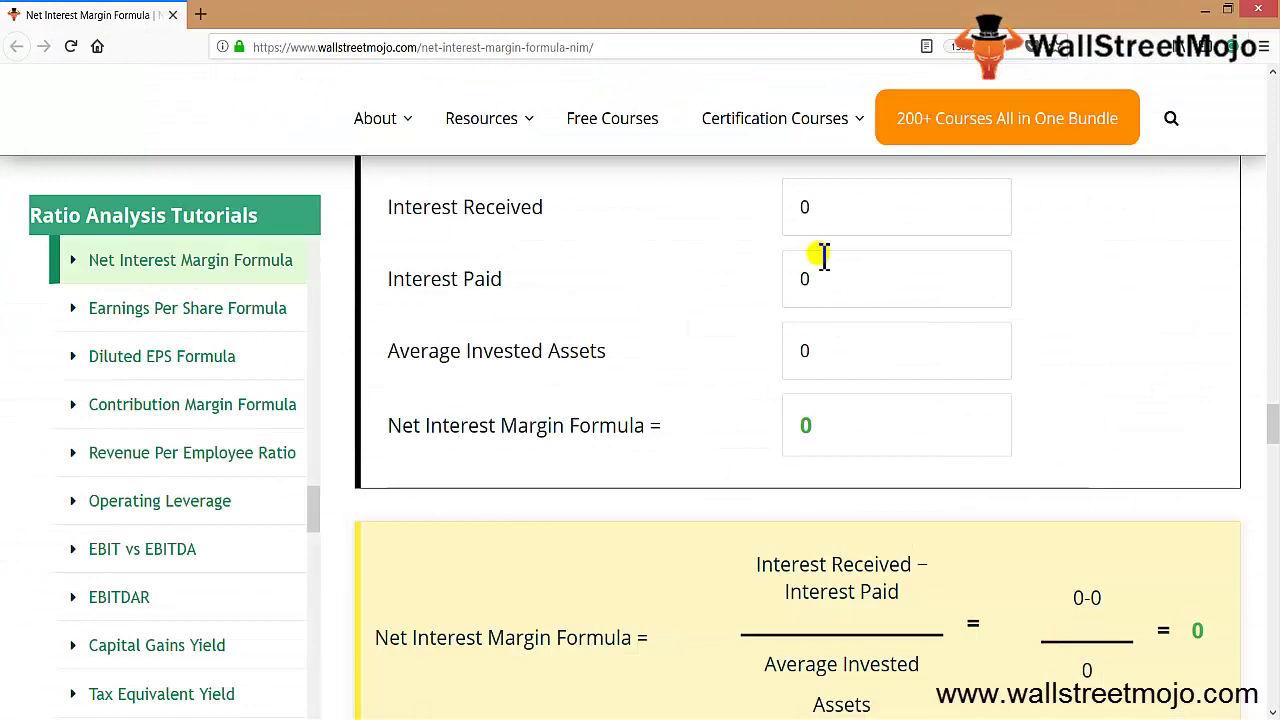
Step: Enter 100000 received, 50000 paid and 10000000 assets in the calculator, giving 0.50%
click(816, 218)
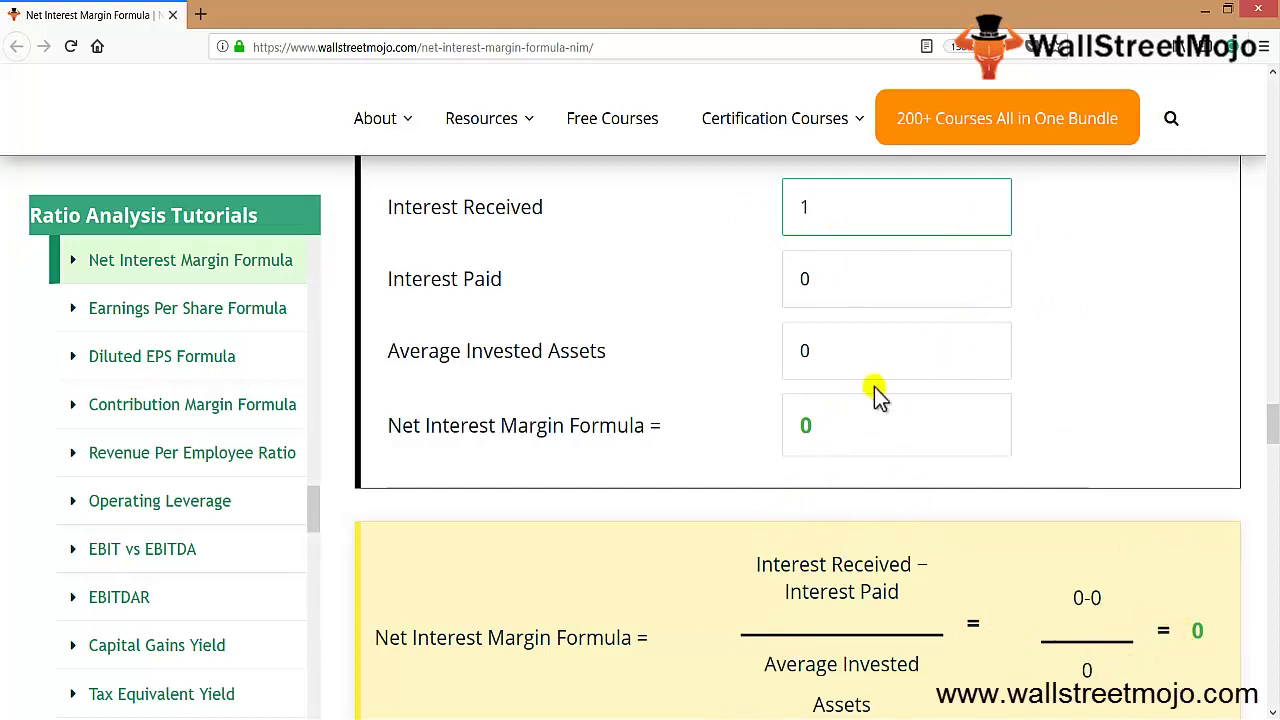
text(000000)
key(Tab)
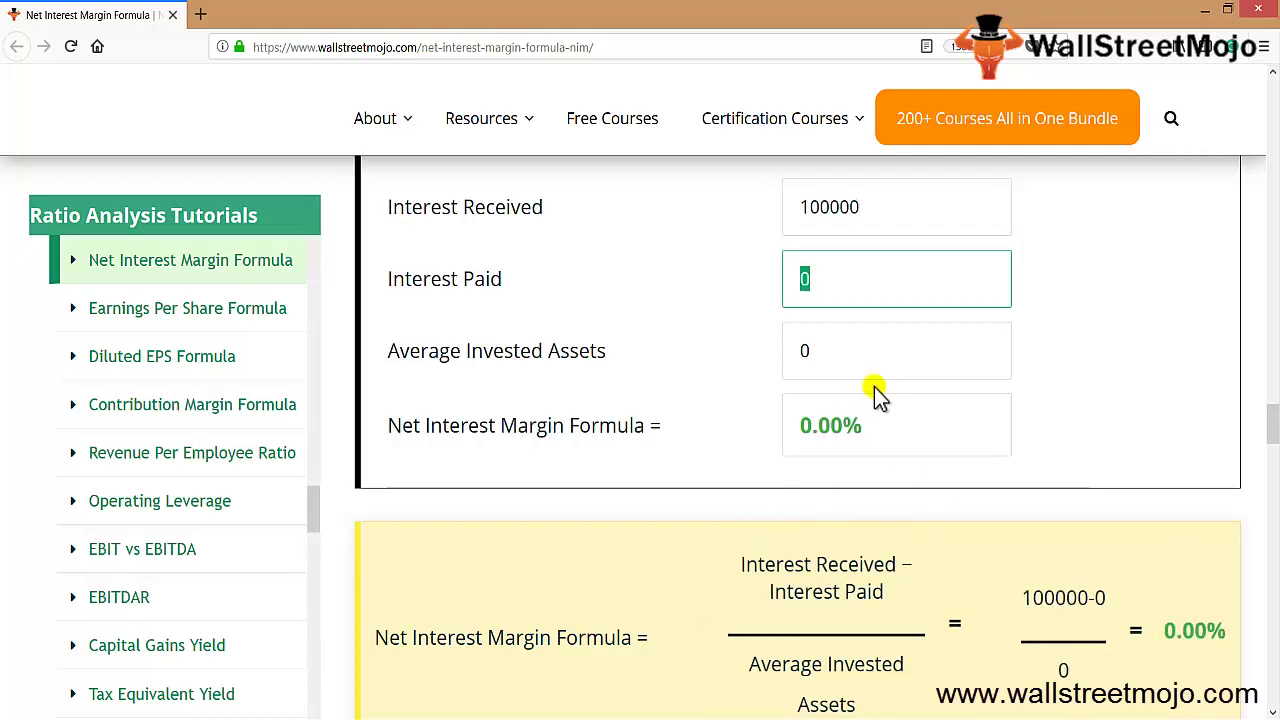
text(50000)
key(Tab)
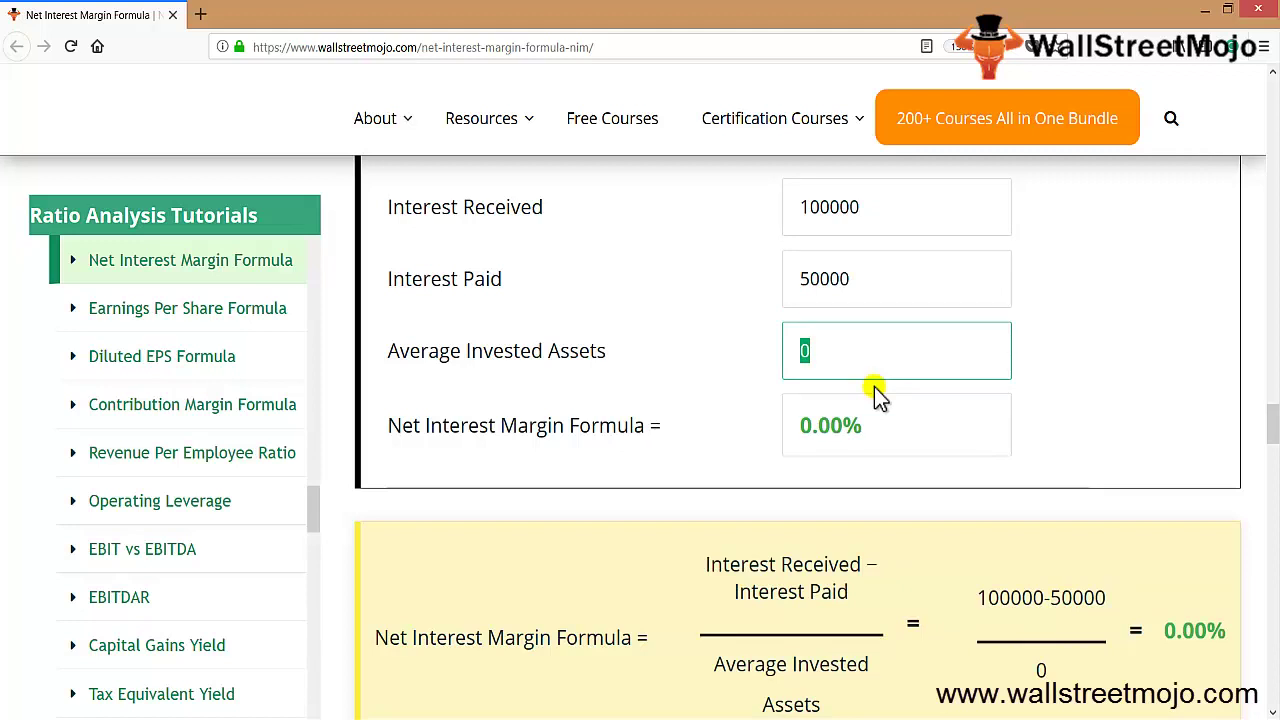
text(10000000)
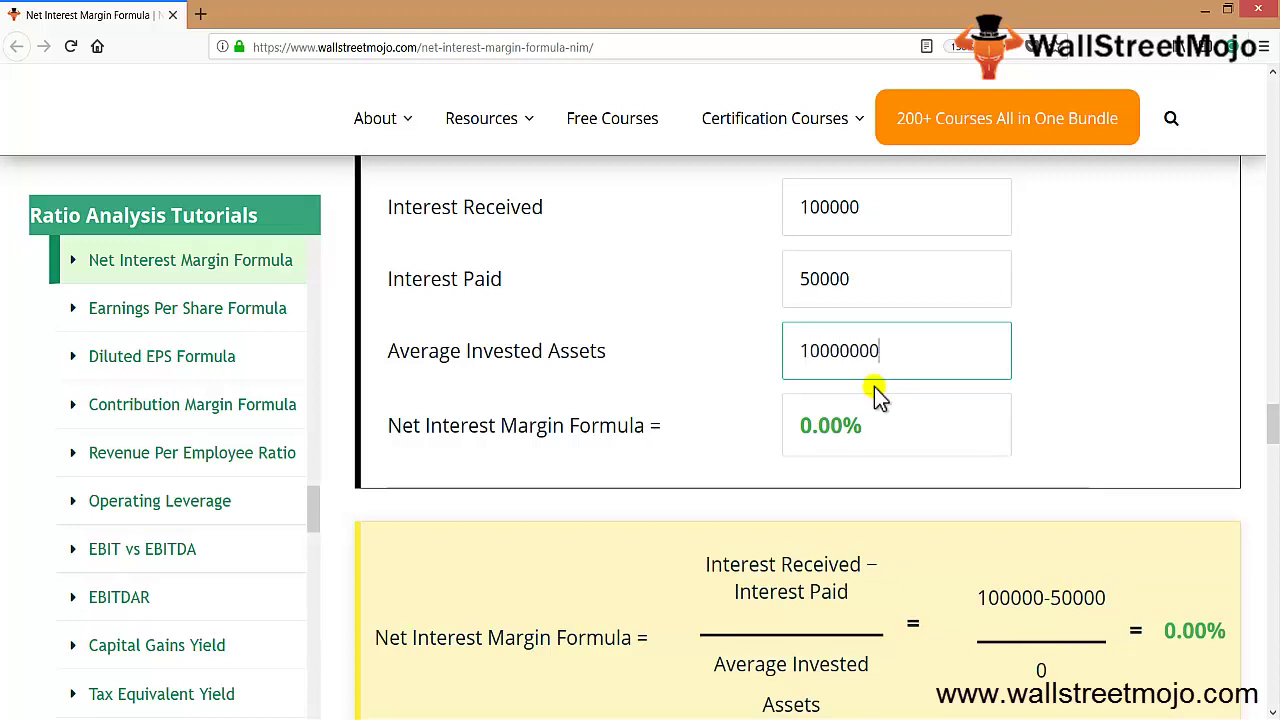
key(Tab)
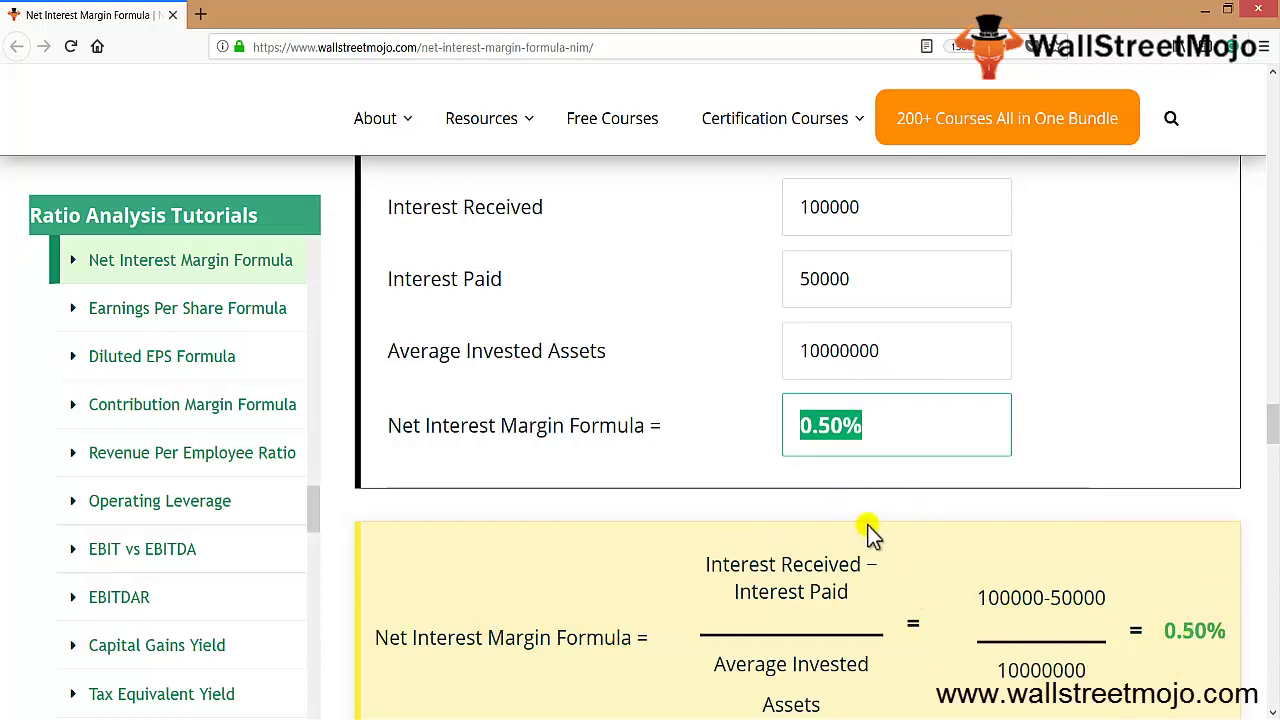
Step: Change Interest Paid to 40000 so the margin recalculates to 0.60%
click(864, 288)
key(BackSpace)
key(BackSpace)
key(BackSpace)
key(BackSpace)
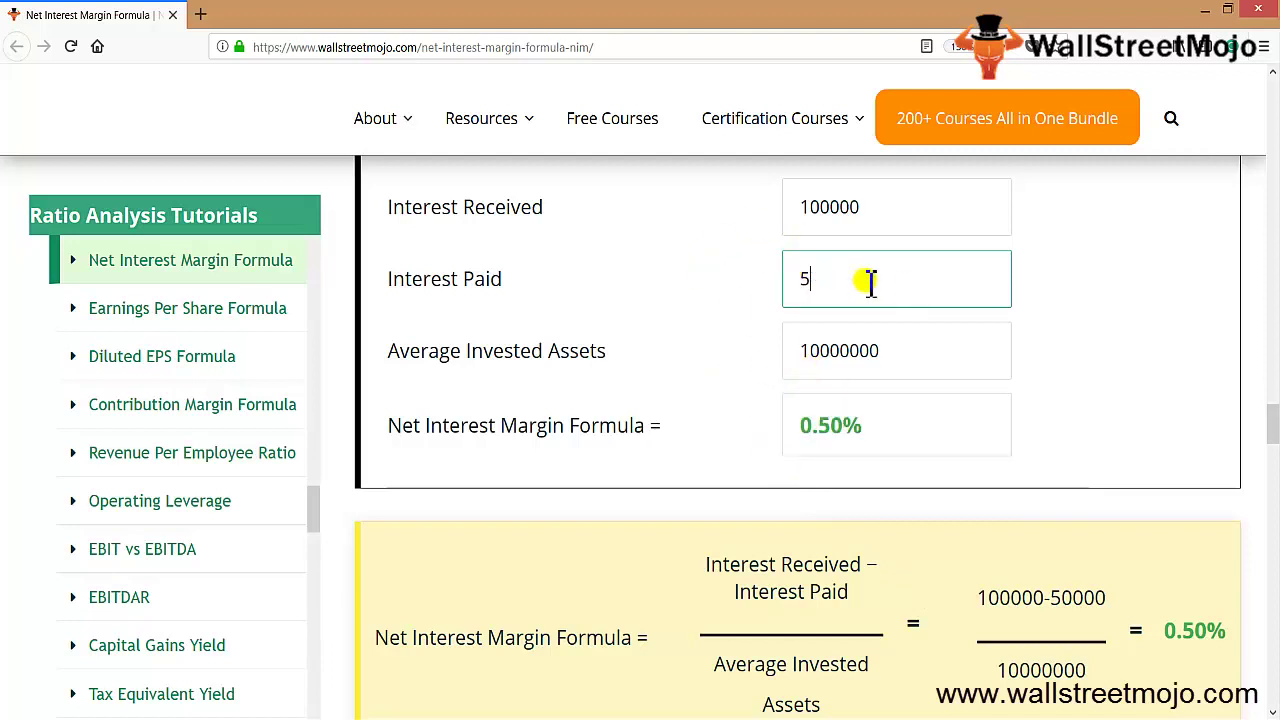
text(40000)
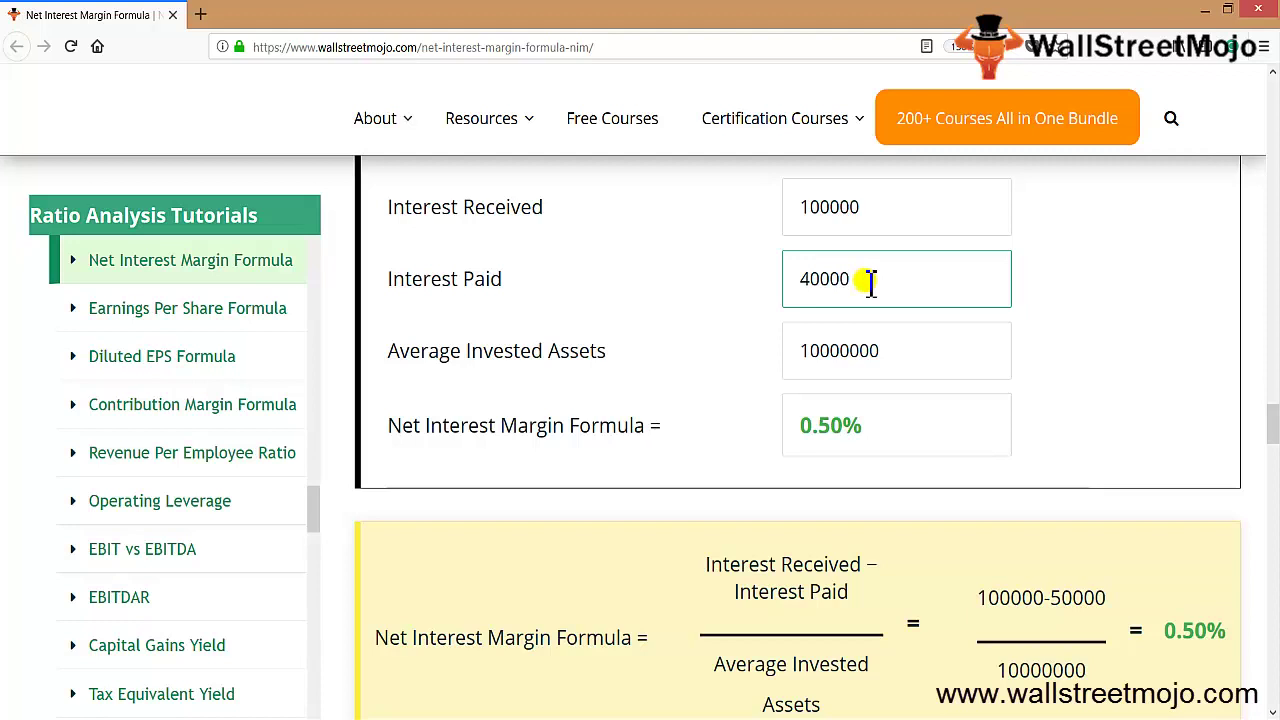
key(Tab)
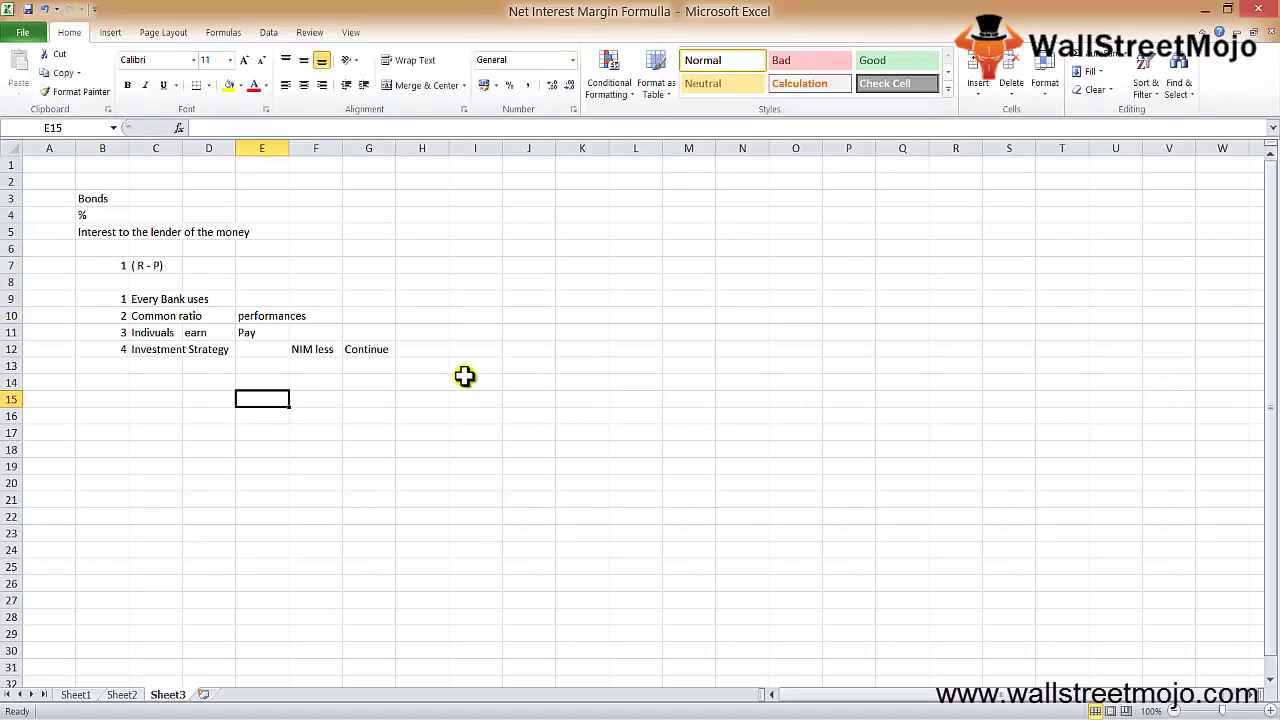
Step: Start a table with Paid and Rec headings in D15:E15 and Decreases under Paid
key(Left)
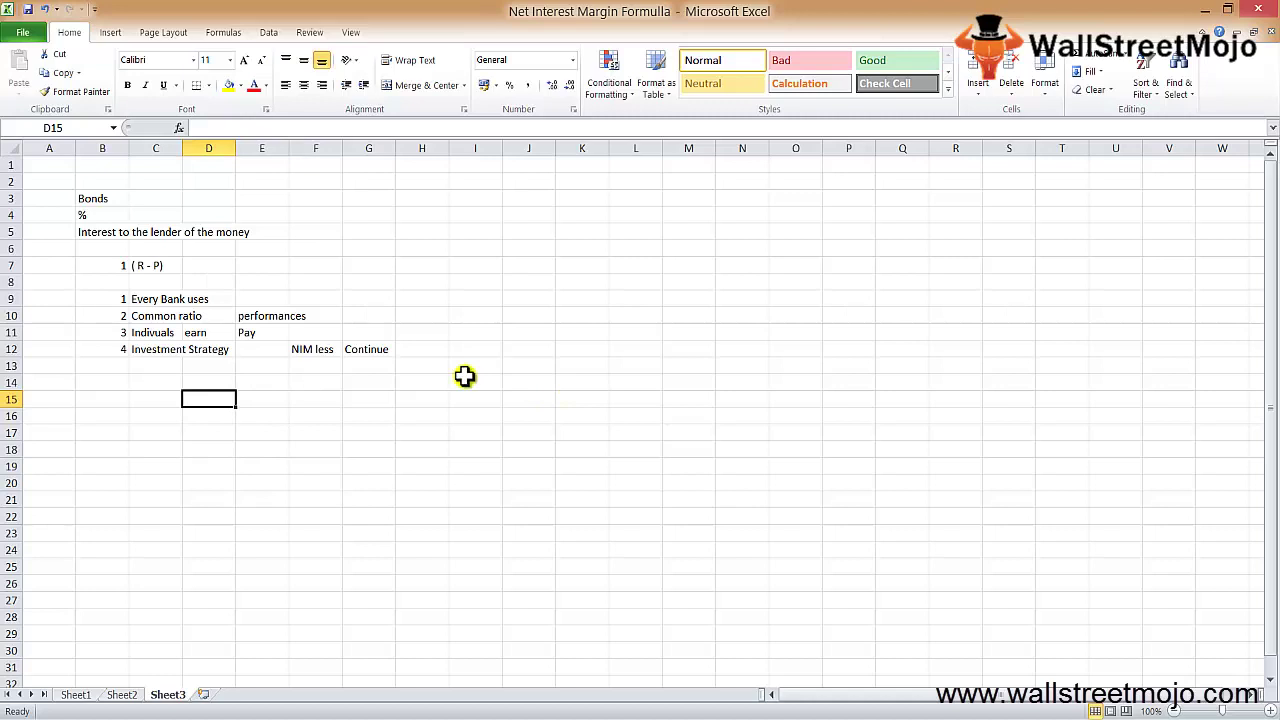
text(Net In)
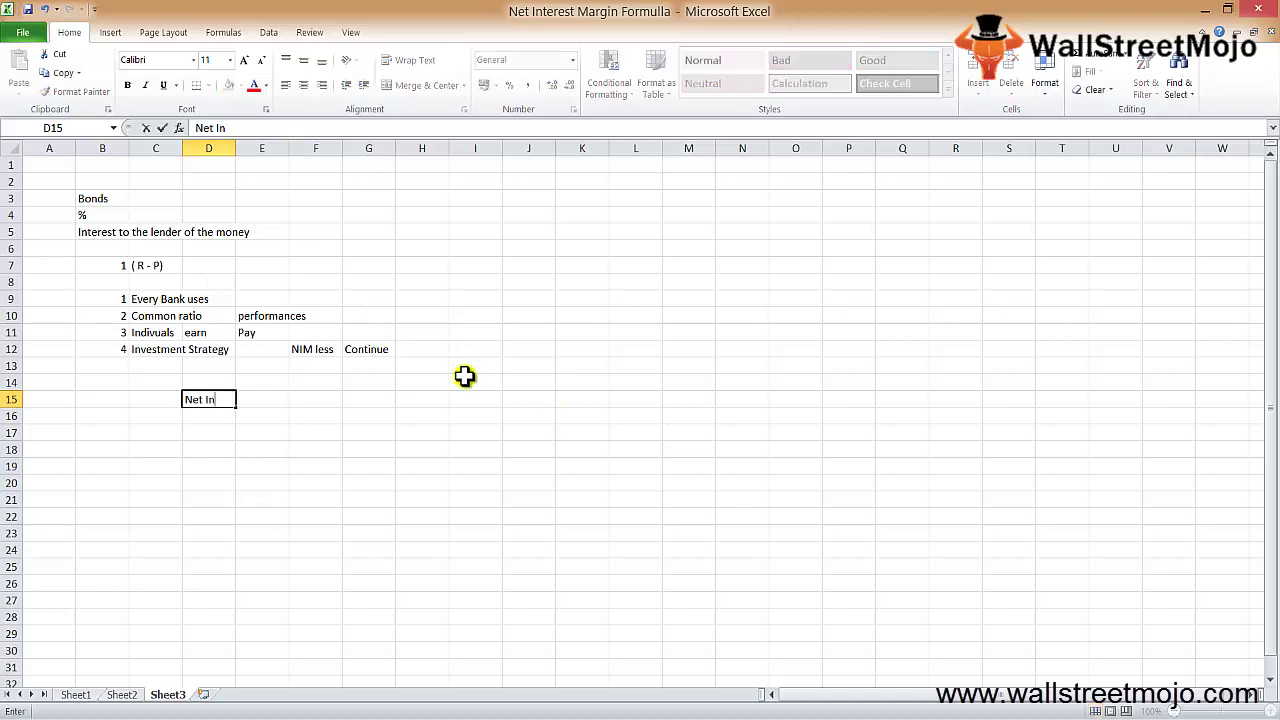
text(te)
key(BackSpace)
key(BackSpace)
key(BackSpace)
key(BackSpace)
key(BackSpace)
key(BackSpace)
key(BackSpace)
key(BackSpace)
text(Paid)
key(Return)
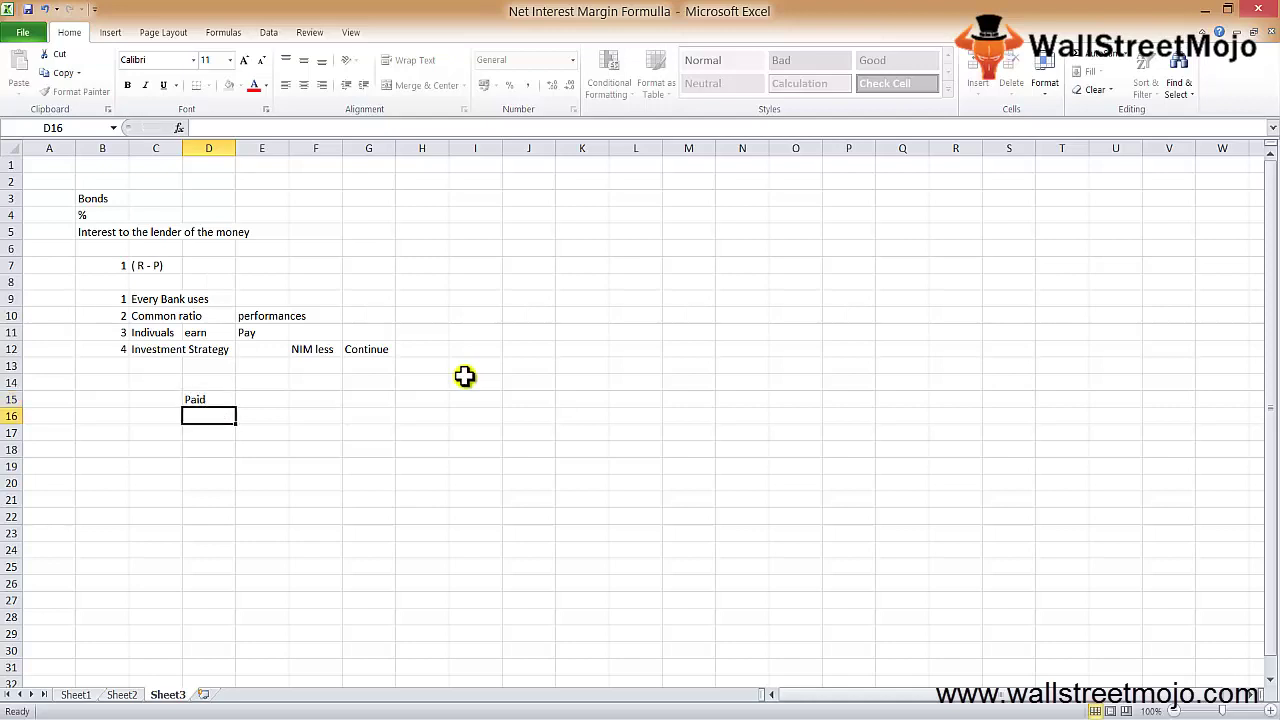
key(Up)
key(Right)
text(Rec)
key(Return)
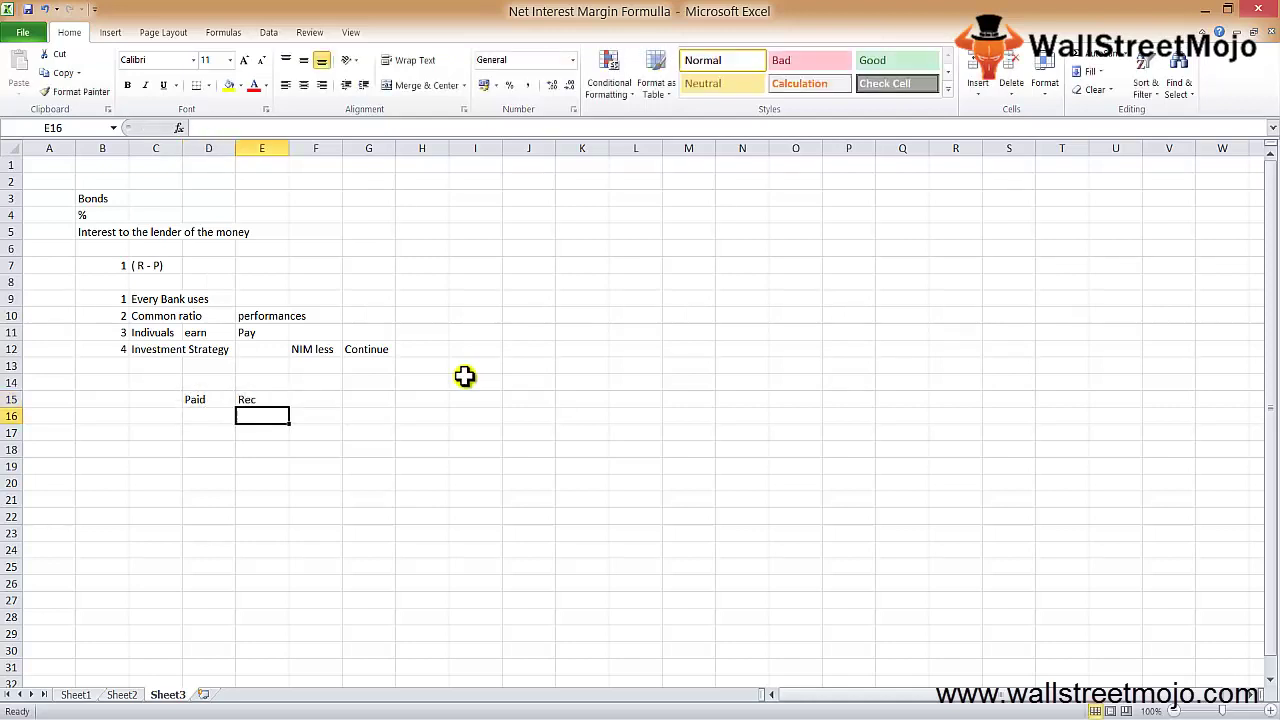
key(Left)
text(Dec)
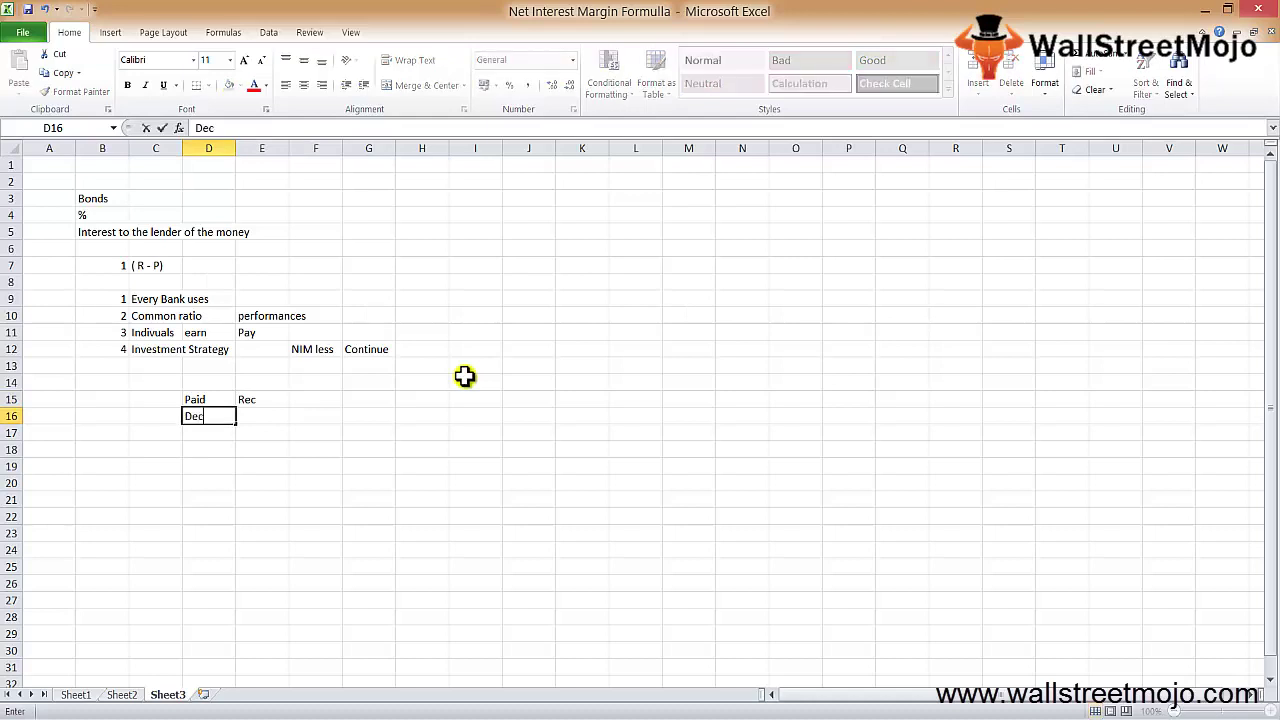
text(reases)
key(Return)
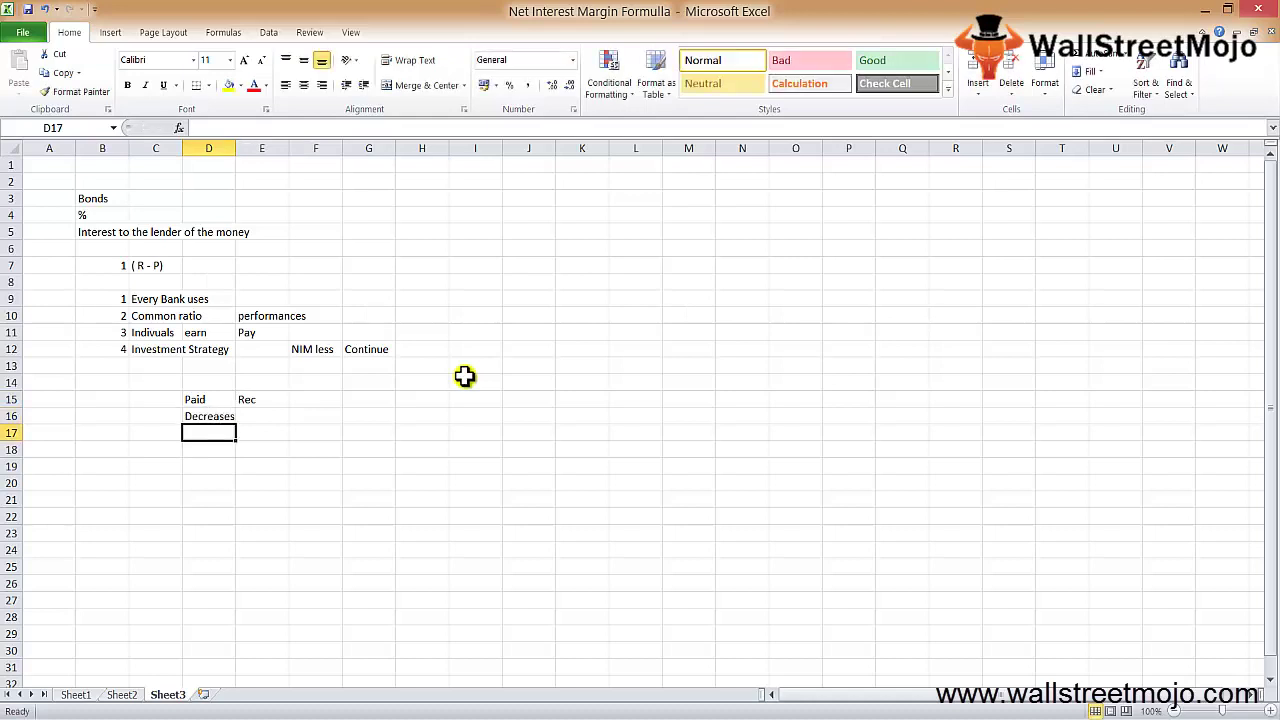
Step: Add a Ratio heading with Increases below it, then insert a blank column before Ratio
key(Up)
key(Up)
key(Right)
key(Right)
text(Rati)
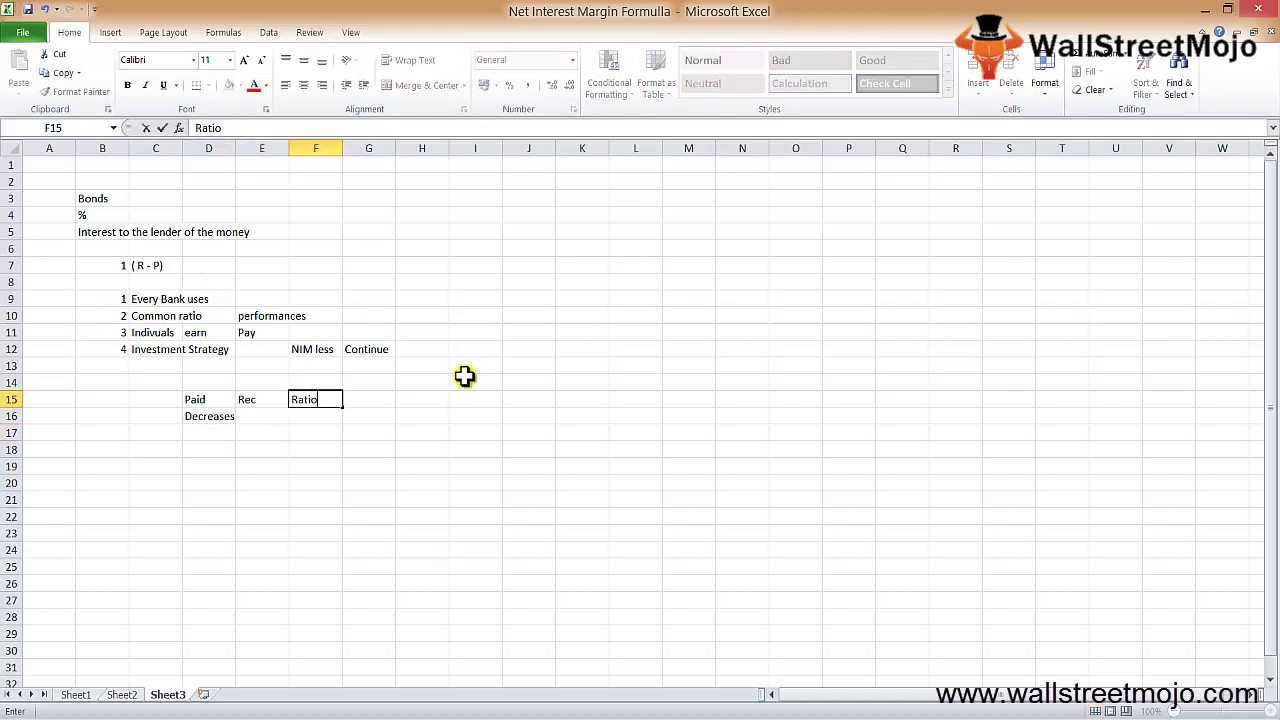
key(Return)
text(Increases)
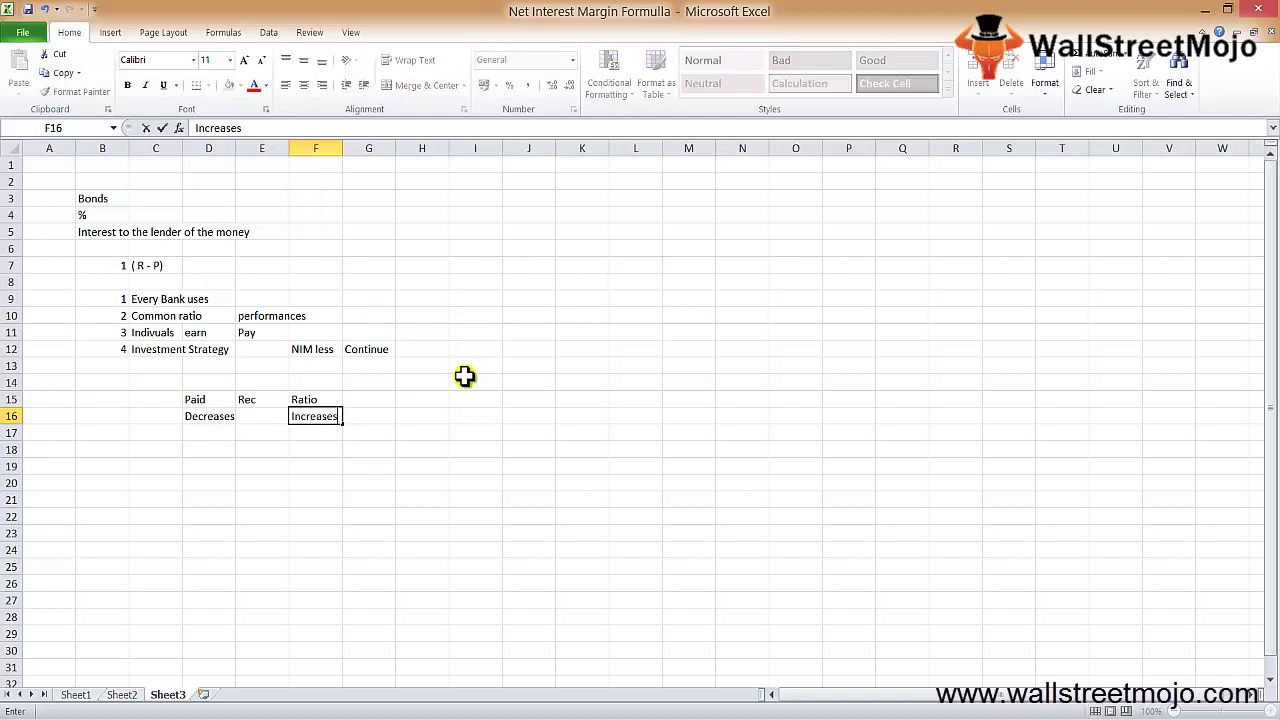
key(ctrl+Return)
key(Left)
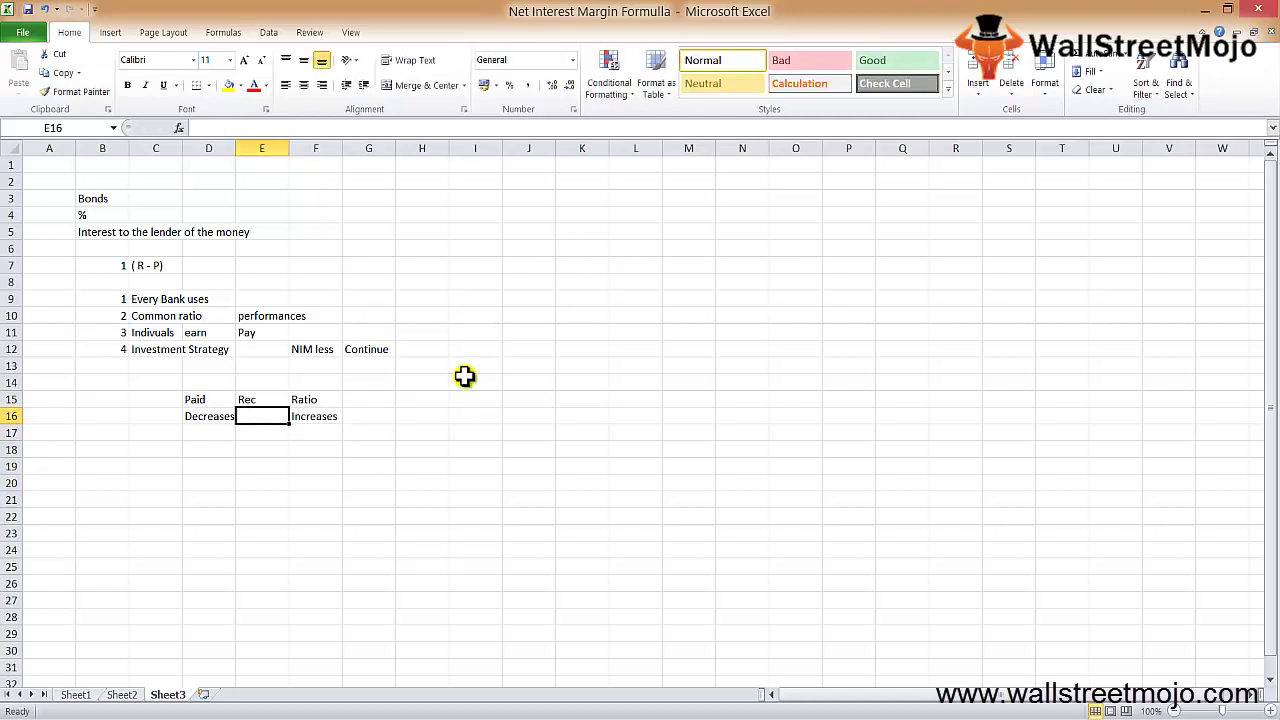
key(Right)
key(ctrl+space)
key(ctrl+shift+plus)
Step: Head the new column assets and put same under both Rec and assets in row 16
key(Left)
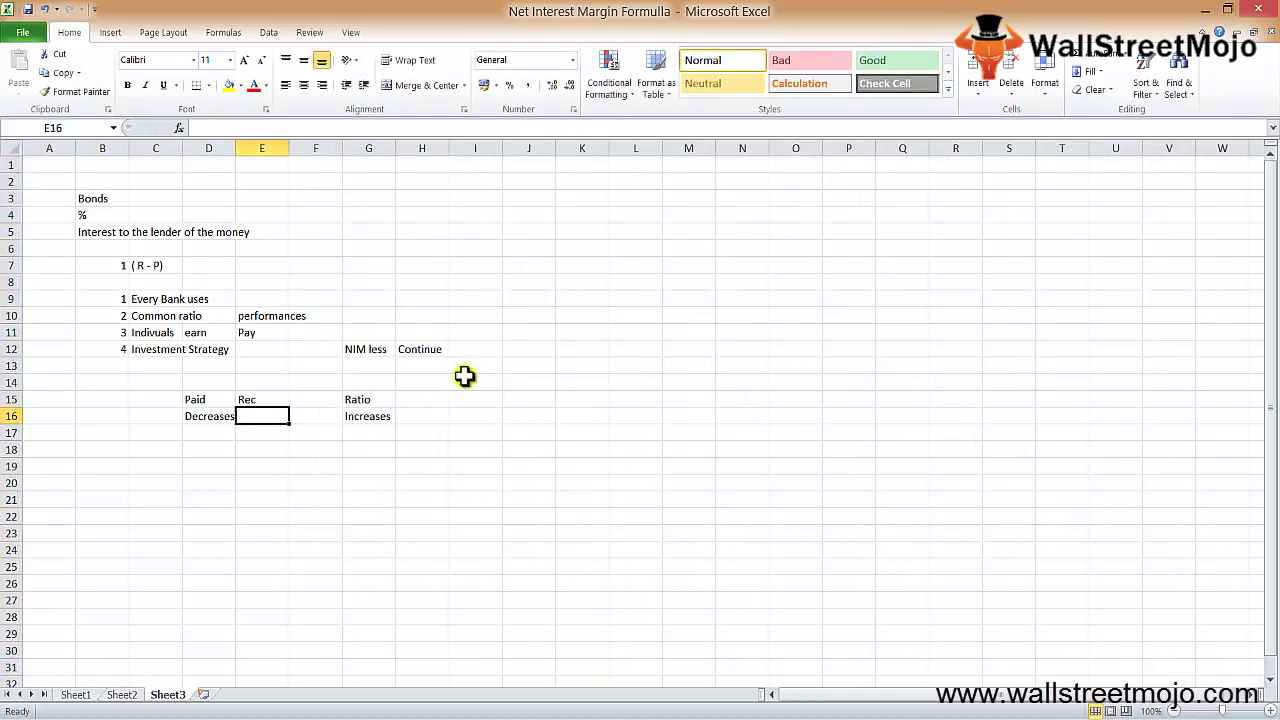
key(Up)
key(Right)
text(ass)
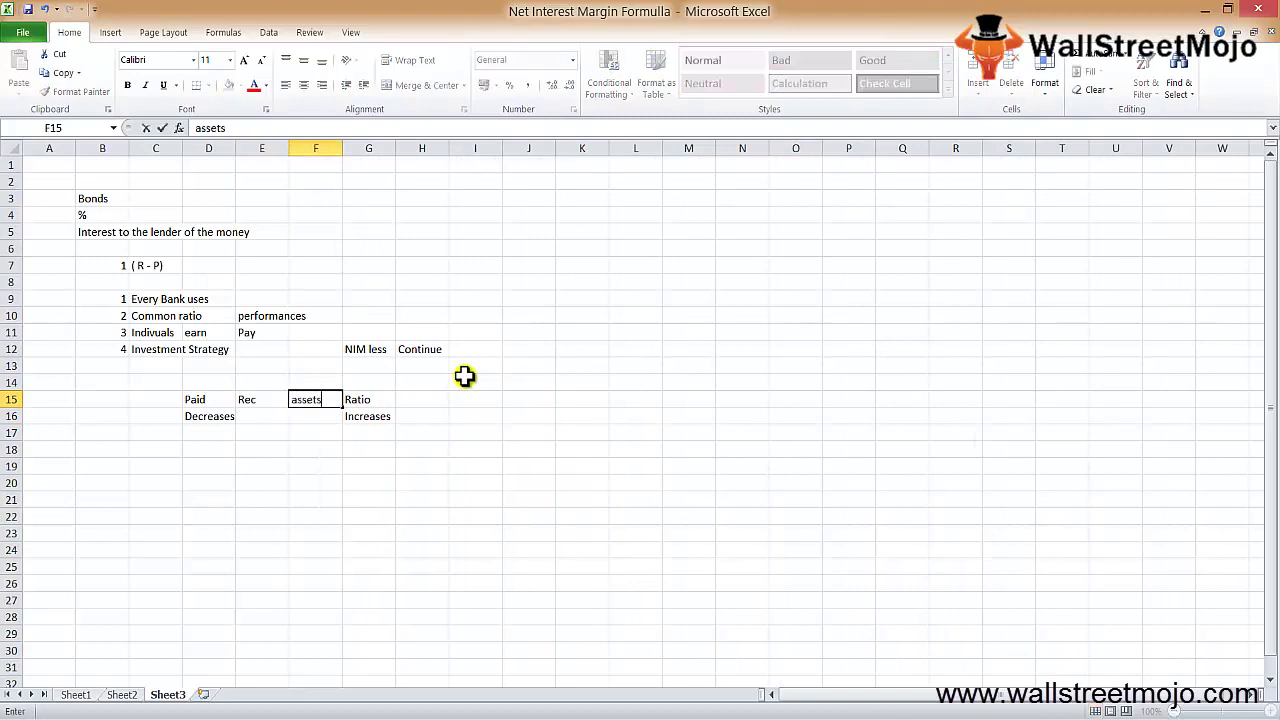
key(Return)
text(same)
key(Return)
key(Up)
key(Left)
text(s)
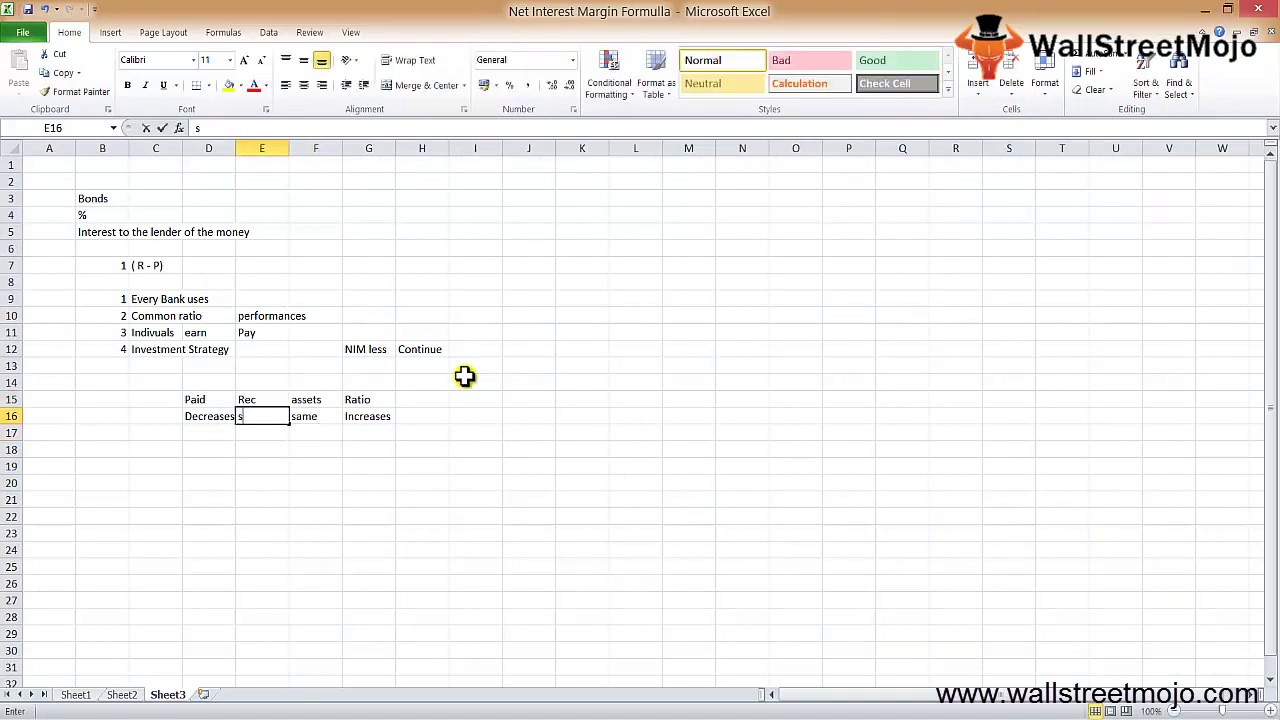
text(ame)
key(ctrl+Return)
key(shift+space)
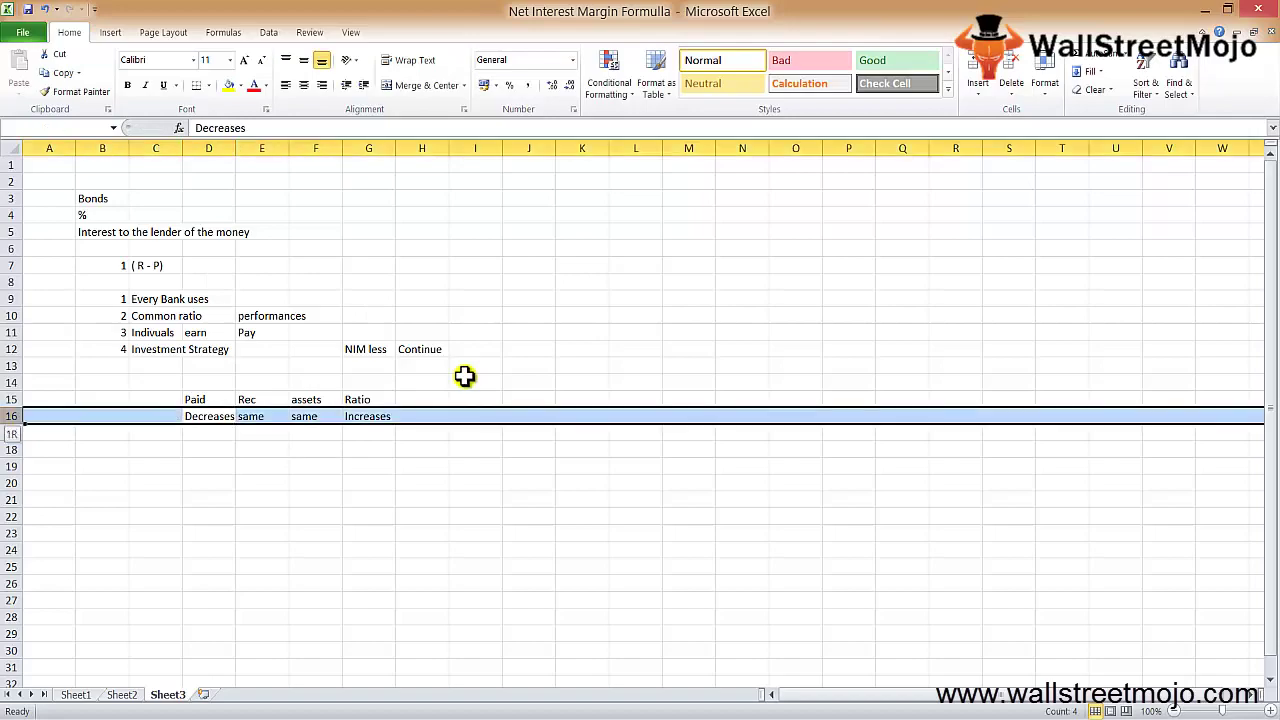
key(Right)
key(Right)
key(Left)
key(alt+Tab)
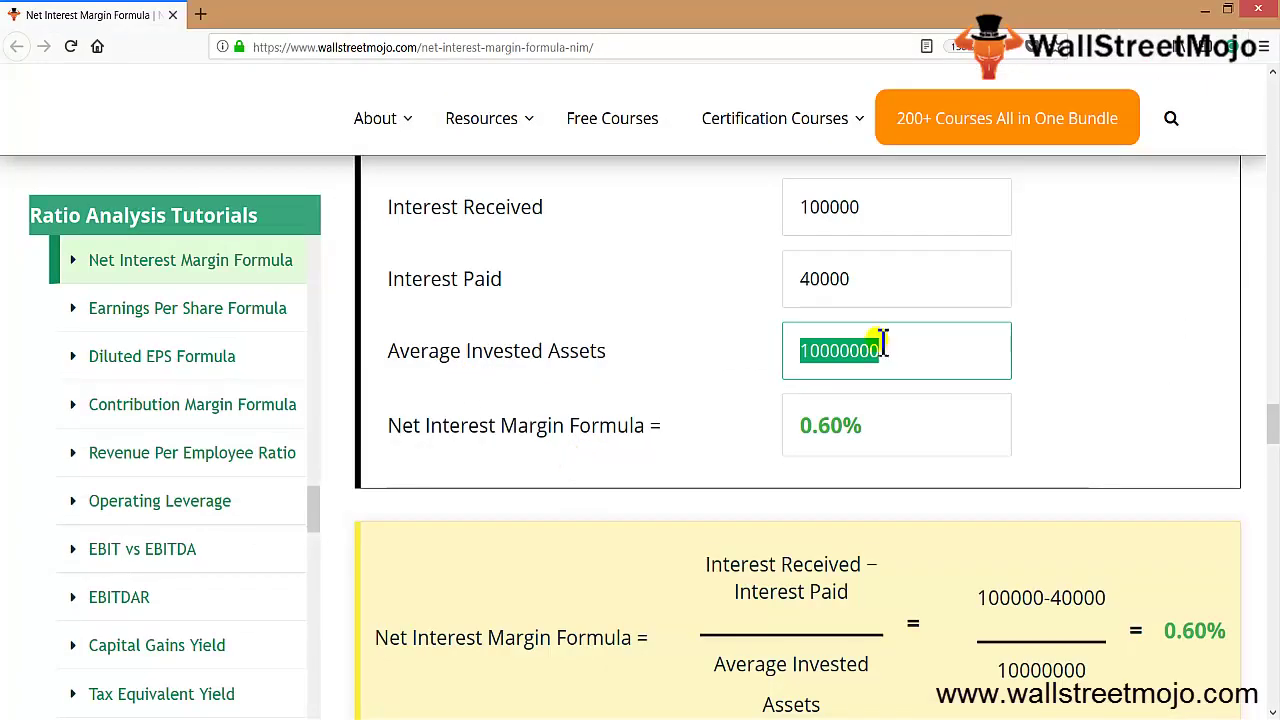
Step: Change Interest Paid to 60000 in the calculator, dropping the margin to 0.40%
click(851, 277)
key(BackSpace)
key(BackSpace)
key(BackSpace)
key(BackSpace)
key(BackSpace)
text(6)
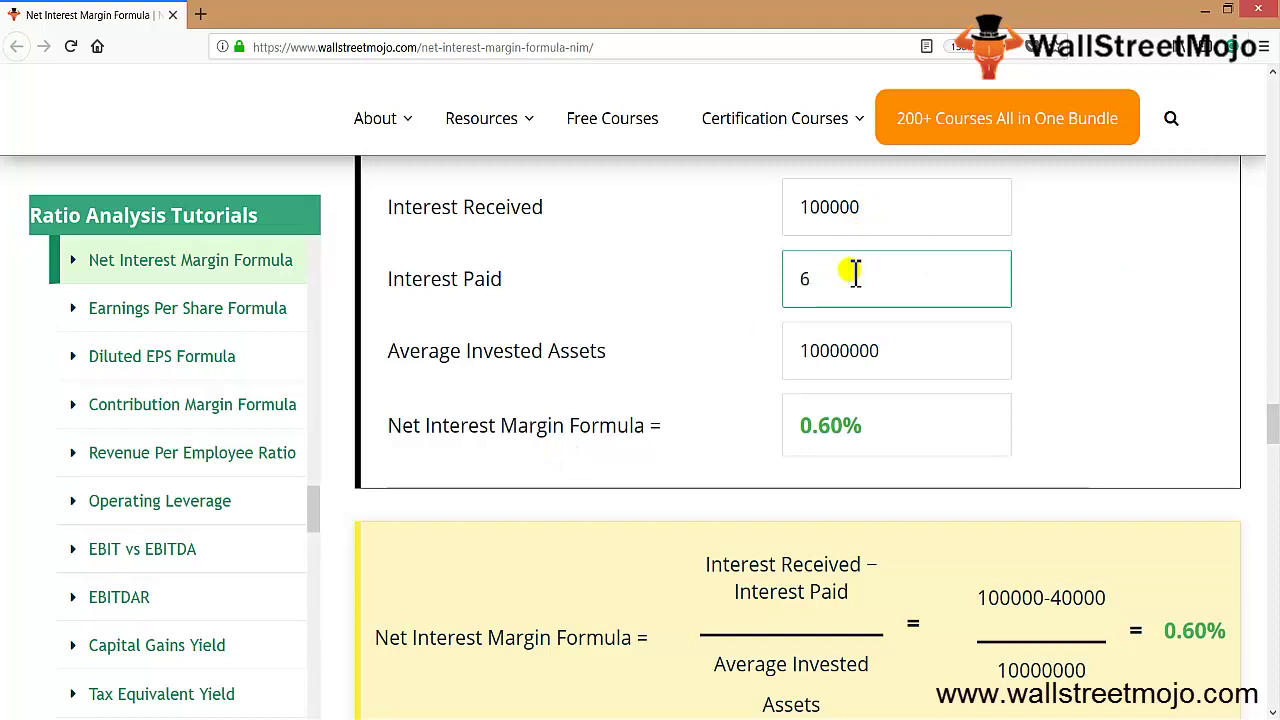
text(0000)
key(Tab)
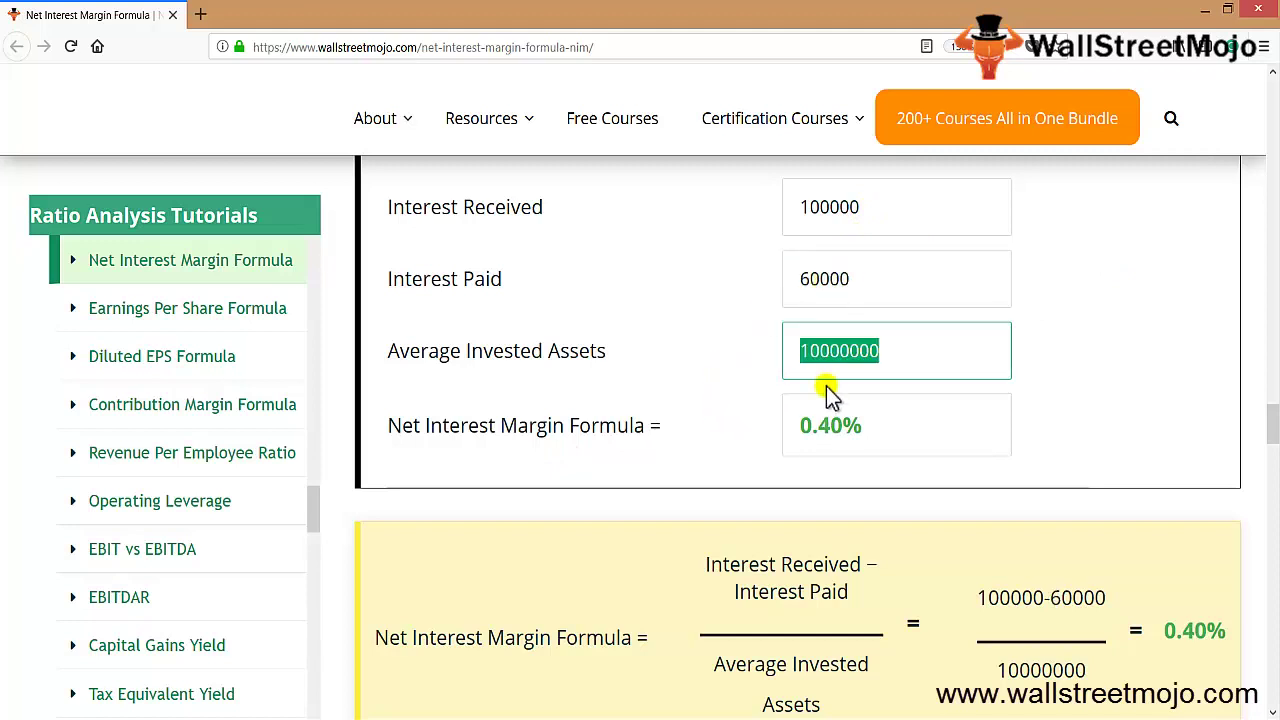
click(857, 277)
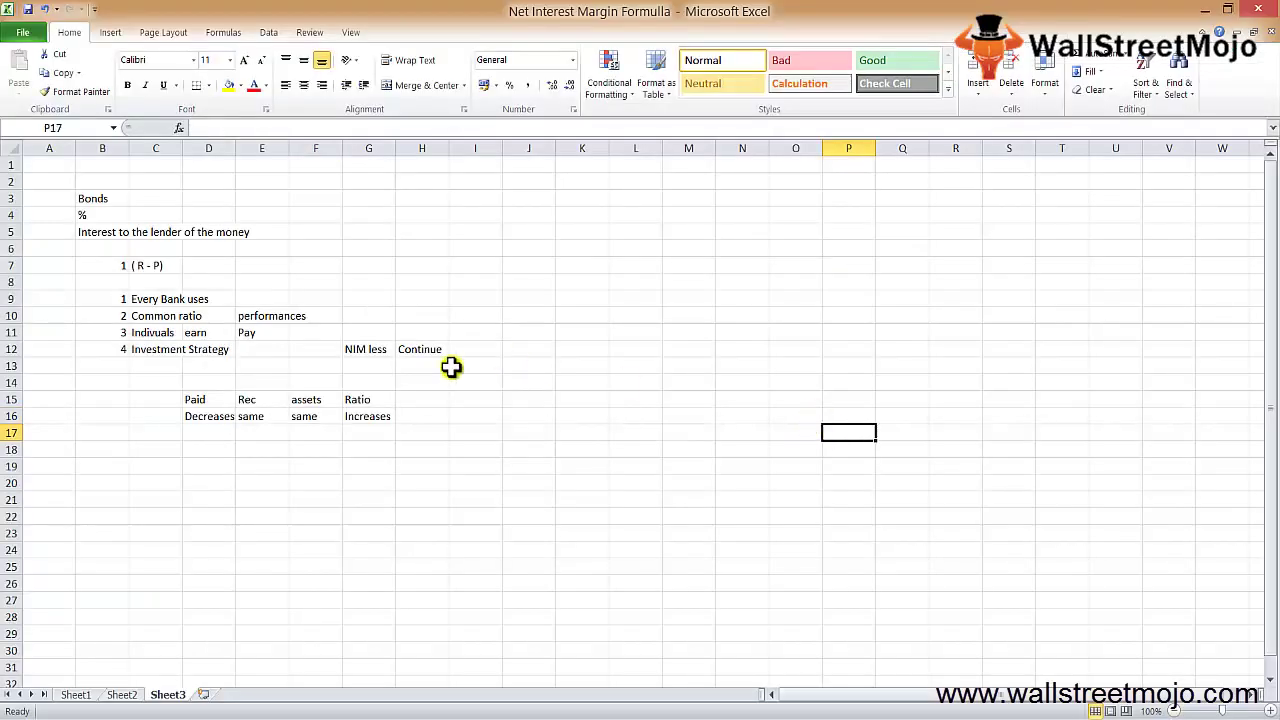
click(189, 431)
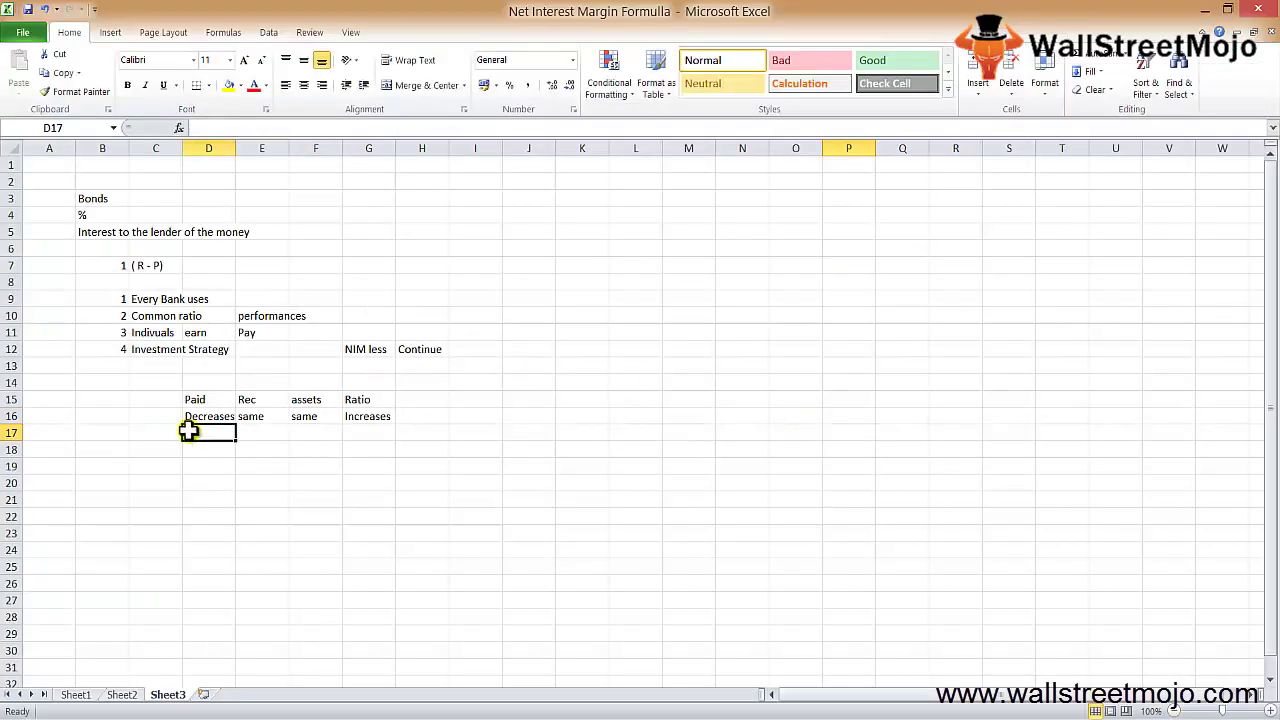
Step: Fill D17:G17 with Increases, same, same and Decreases
text(Incr)
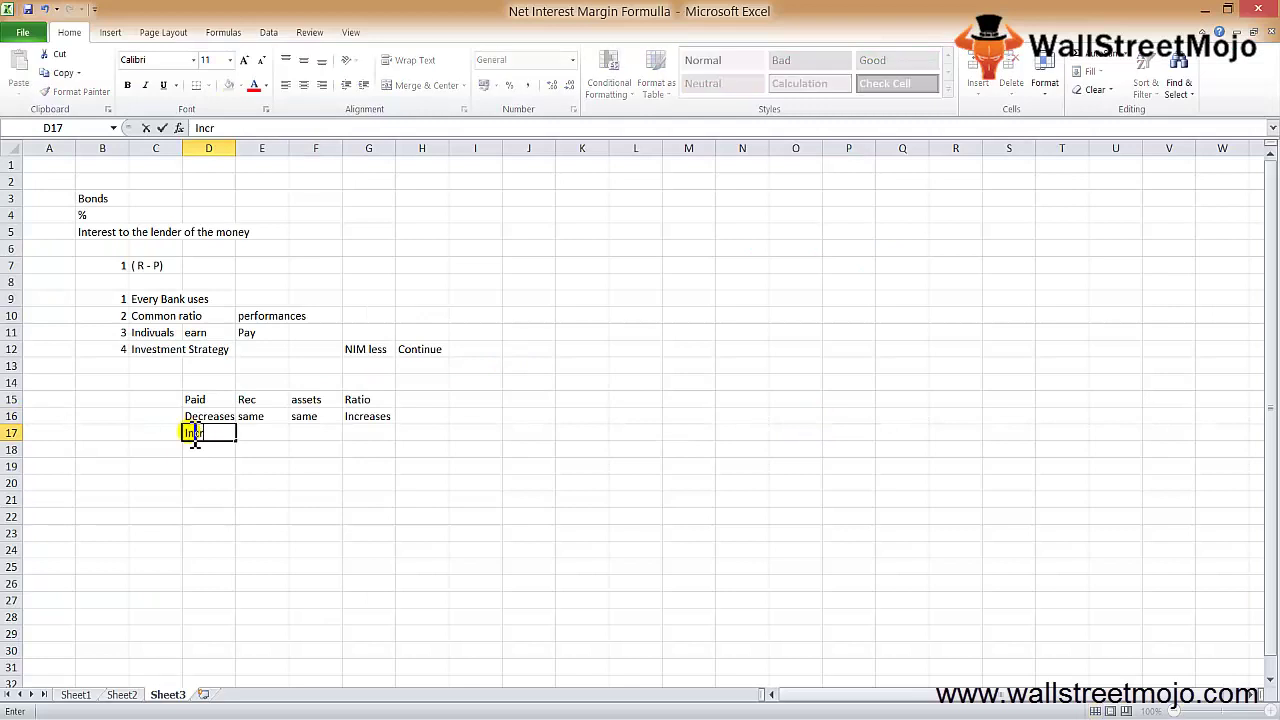
text(eases)
key(Tab)
key(Up)
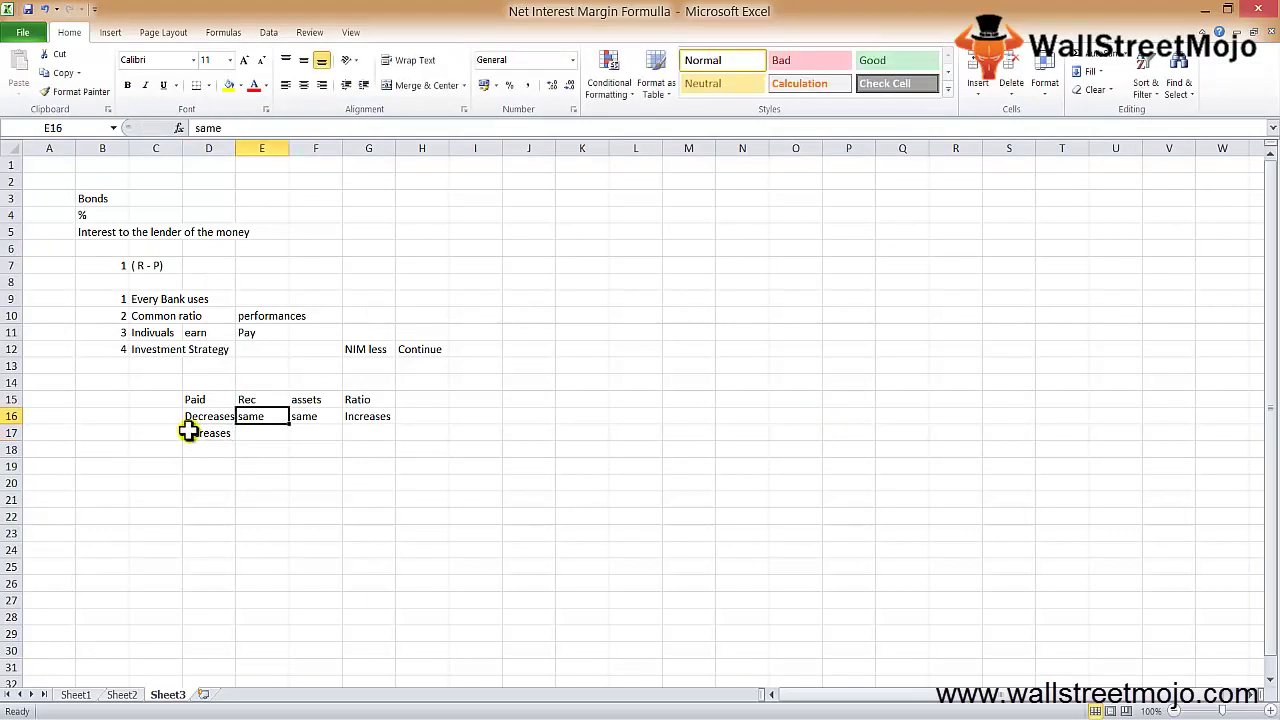
key(shift+Right)
key(shift+Down)
key(ctrl+d)
key(Down)
key(Right)
key(Right)
text(Dec)
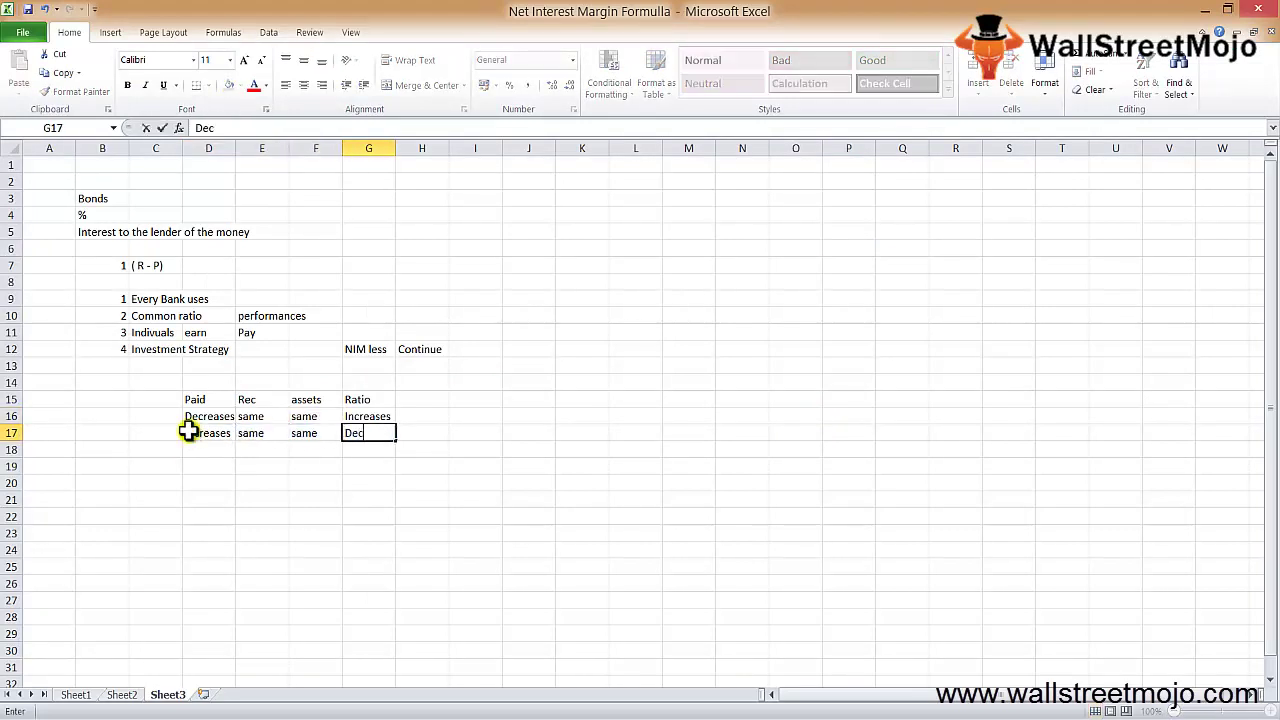
key(Return)
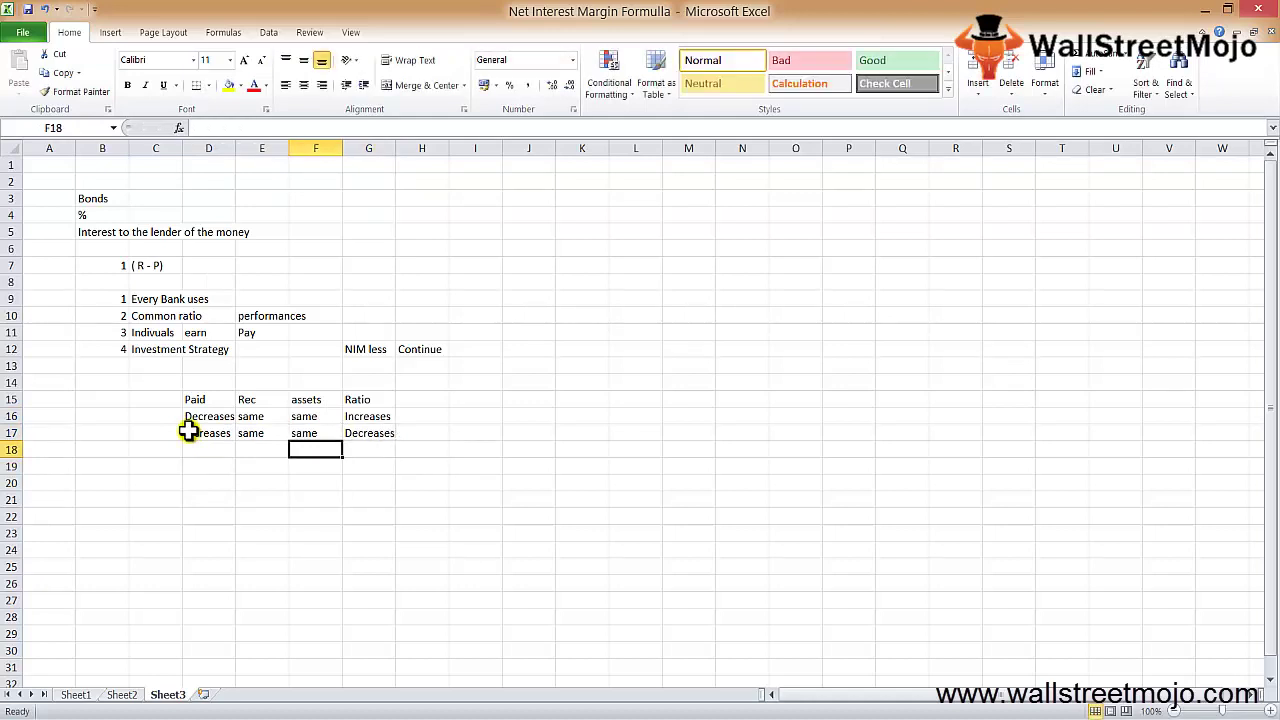
key(alt+Tab)
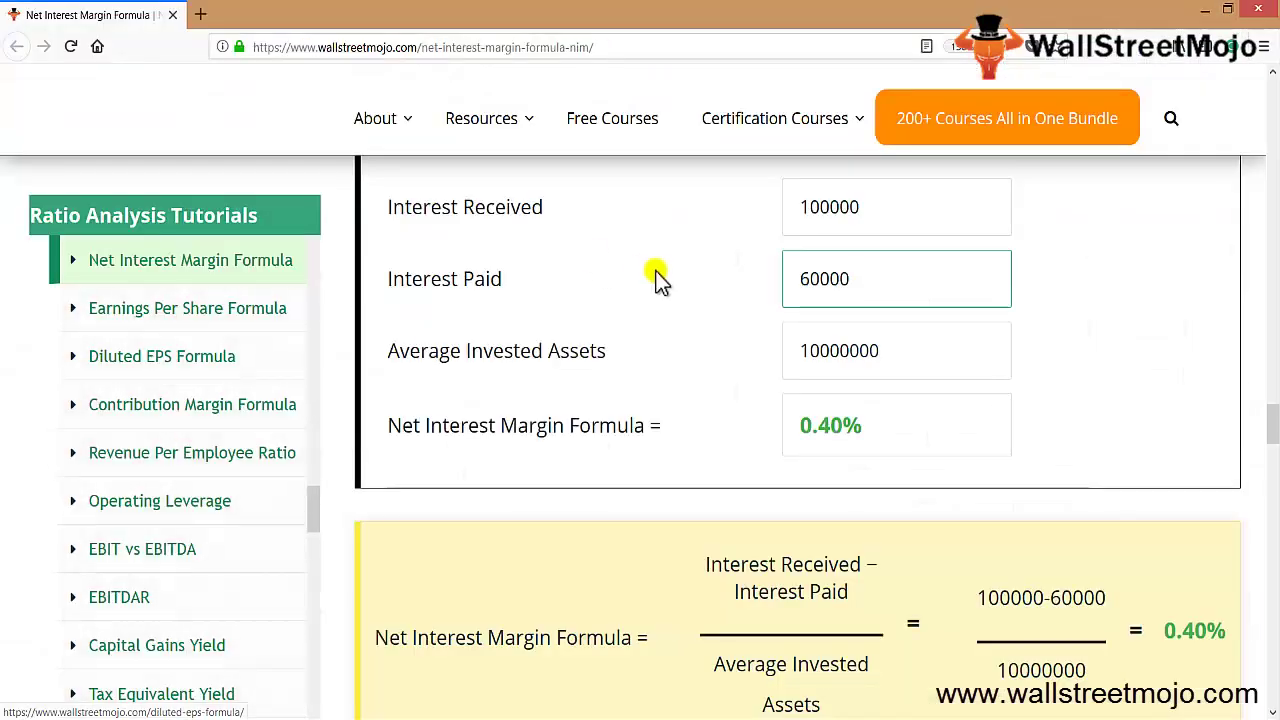
Step: Replace Interest Received with 90000 and Interest Paid with 50000 in the NIM calculator
click(866, 205)
key(BackSpace)
key(BackSpace)
key(BackSpace)
key(BackSpace)
key(BackSpace)
key(BackSpace)
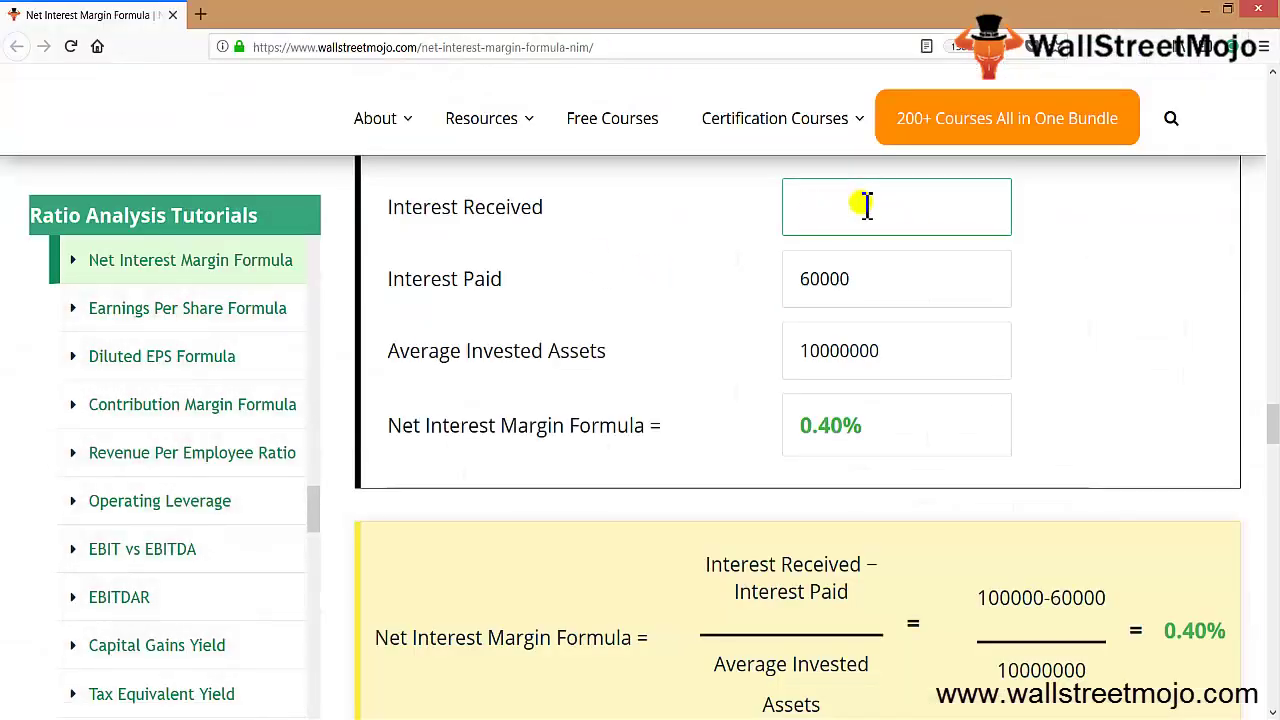
text(90000)
click(849, 277)
key(BackSpace)
key(BackSpace)
key(BackSpace)
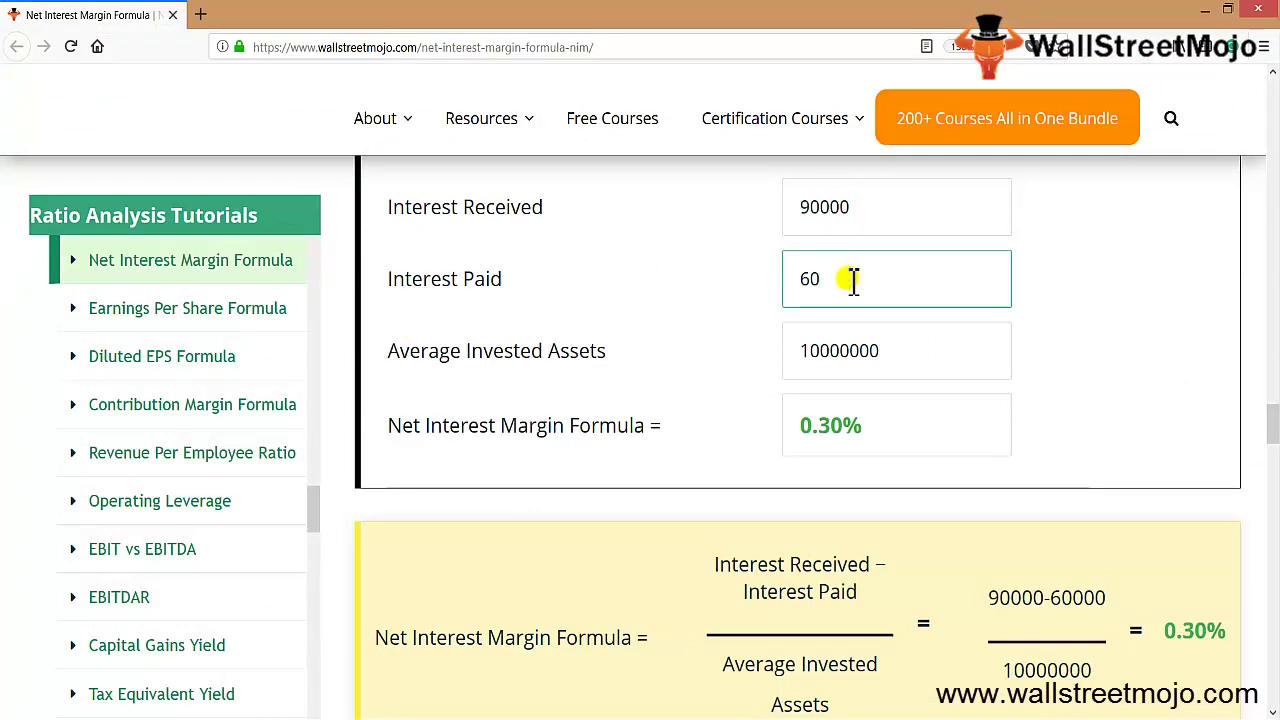
key(BackSpace)
key(BackSpace)
text(50000)
key(Tab)
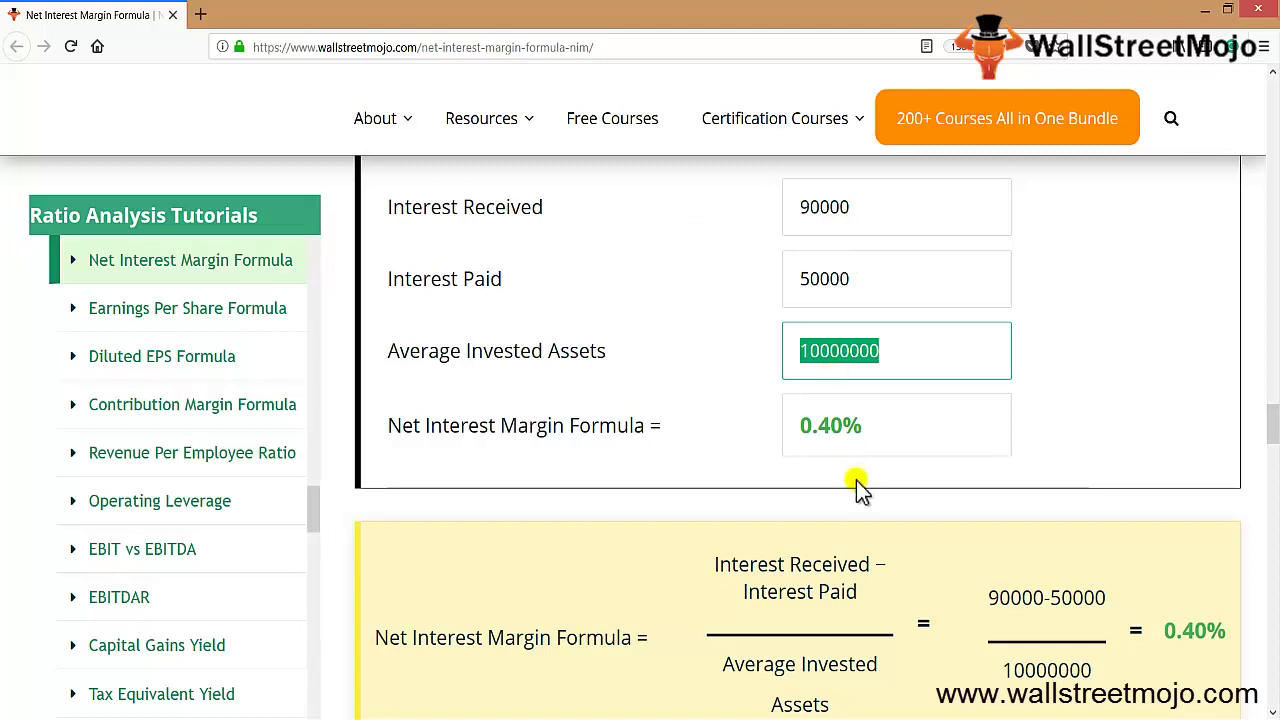
key(alt+Tab)
Step: Copy Decreases from D16 into cell E18
key(Up)
Step: Enter same in D18 and F18 and Decreases in G18
key(Up)
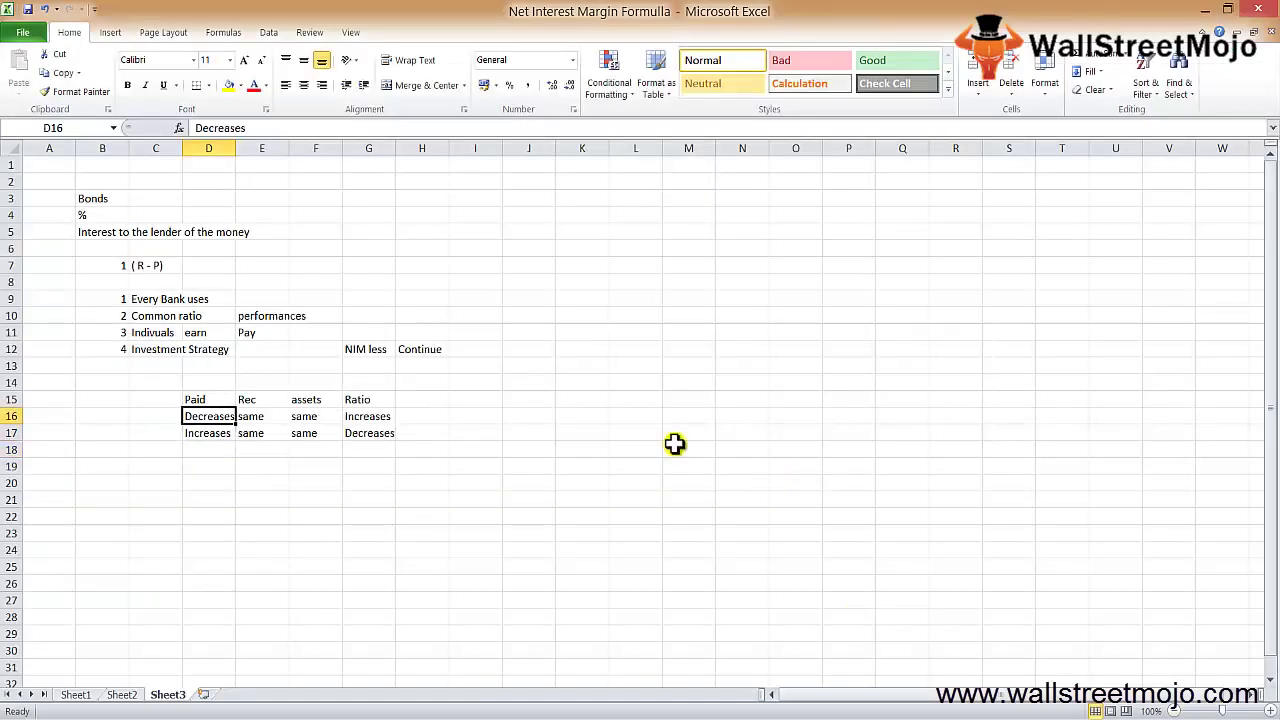
key(ctrl+c)
key(Down)
key(Down)
key(Right)
key(ctrl+v)
key(Left)
key(Up)
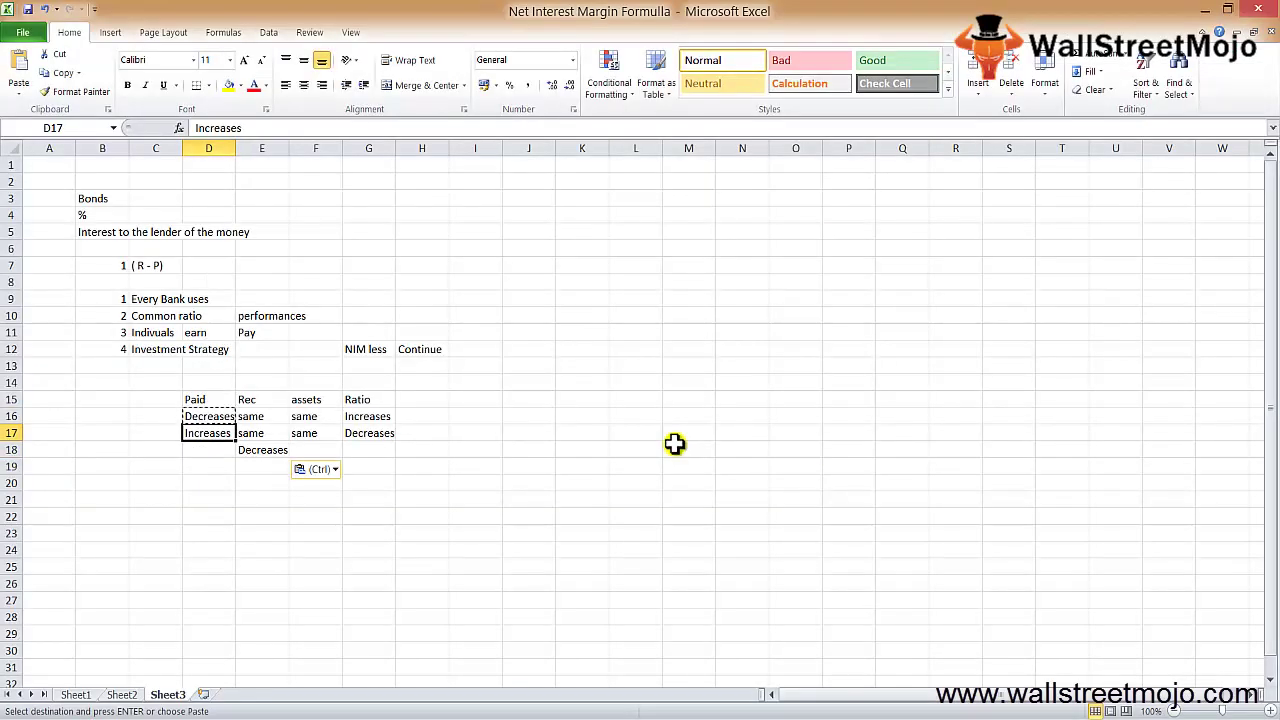
key(Down)
text(same)
key(Right)
key(Right)
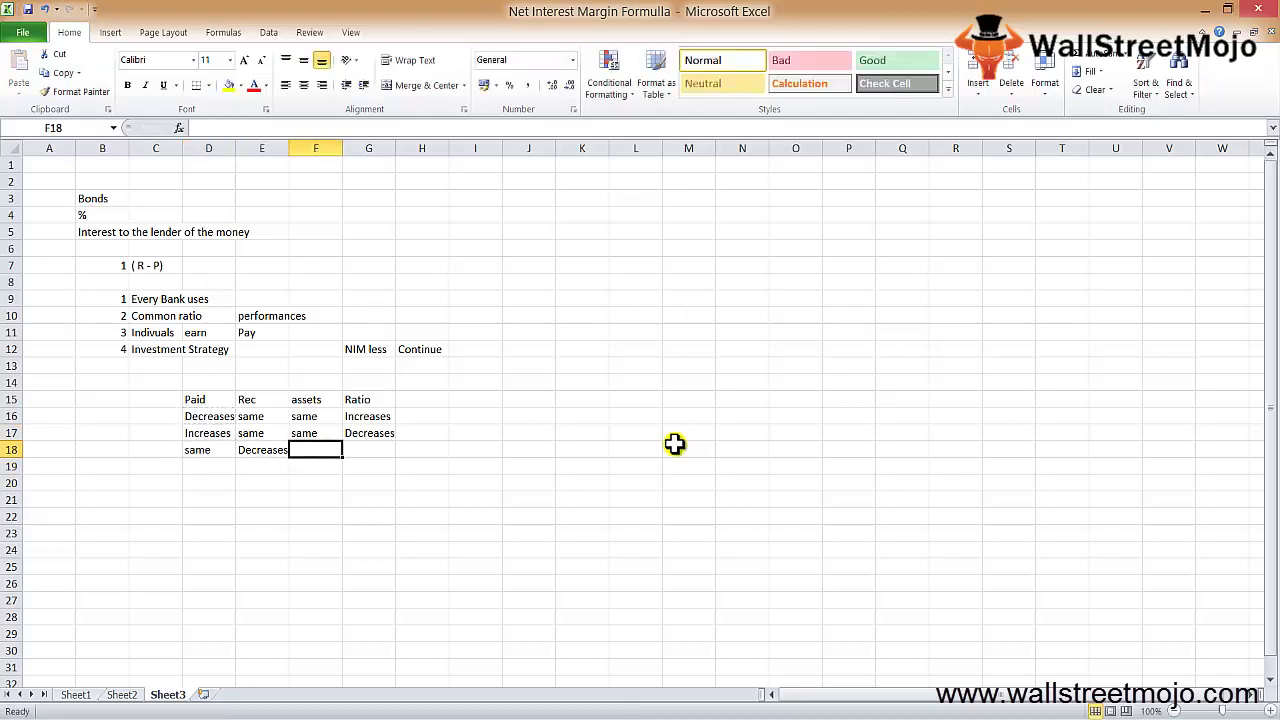
text(same)
key(Right)
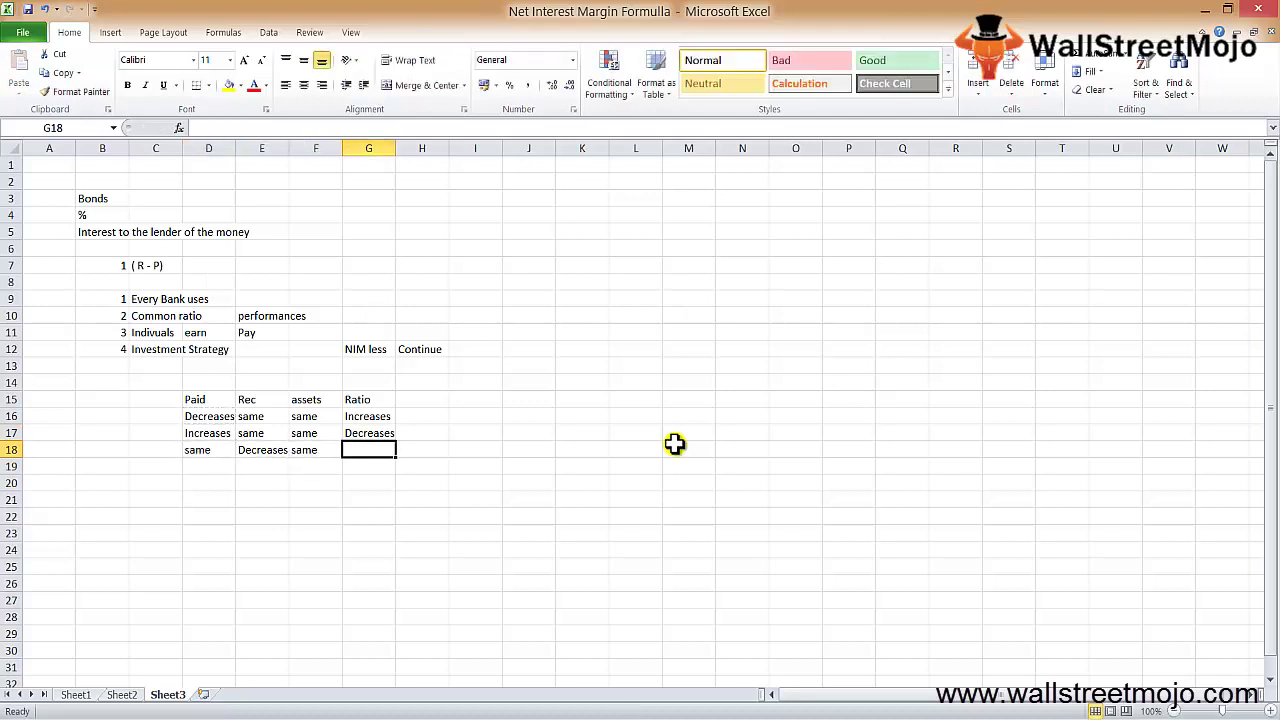
text(i)
key(BackSpace)
key(BackSpace)
text(de)
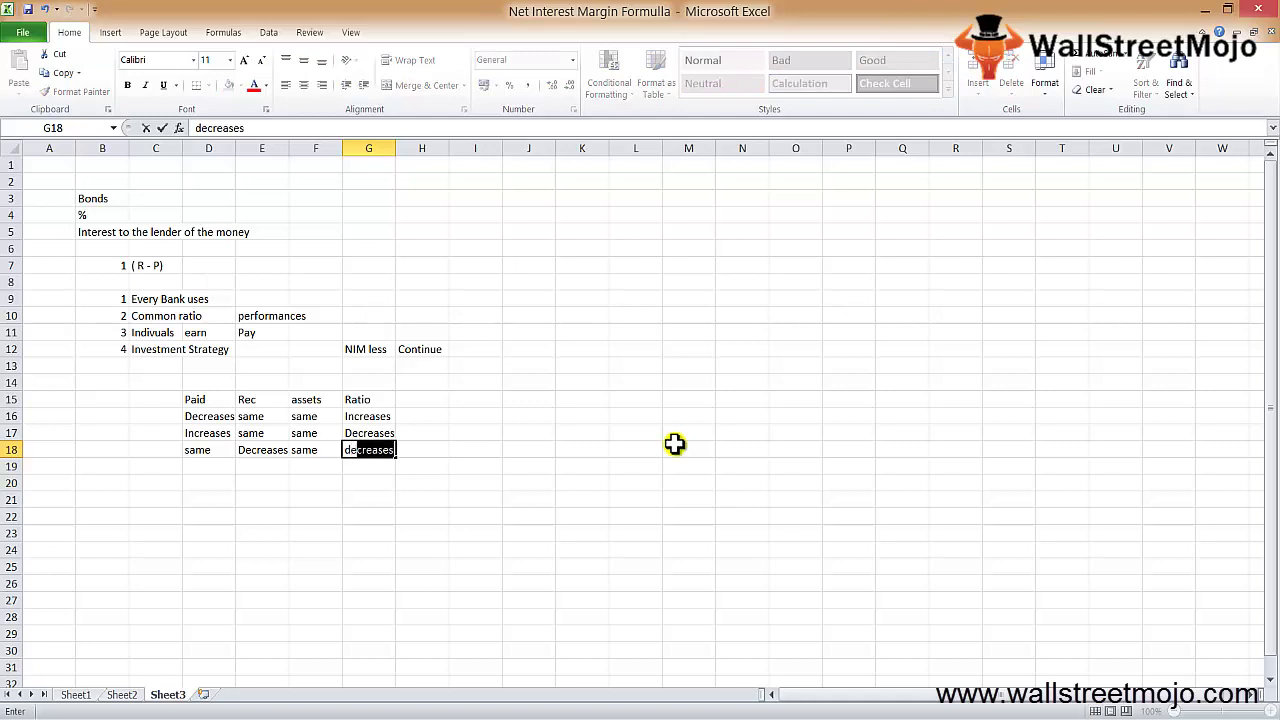
key(Return)
Step: Fill same down into D19 and enter increases in E19
key(Left)
key(Left)
key(Left)
key(Up)
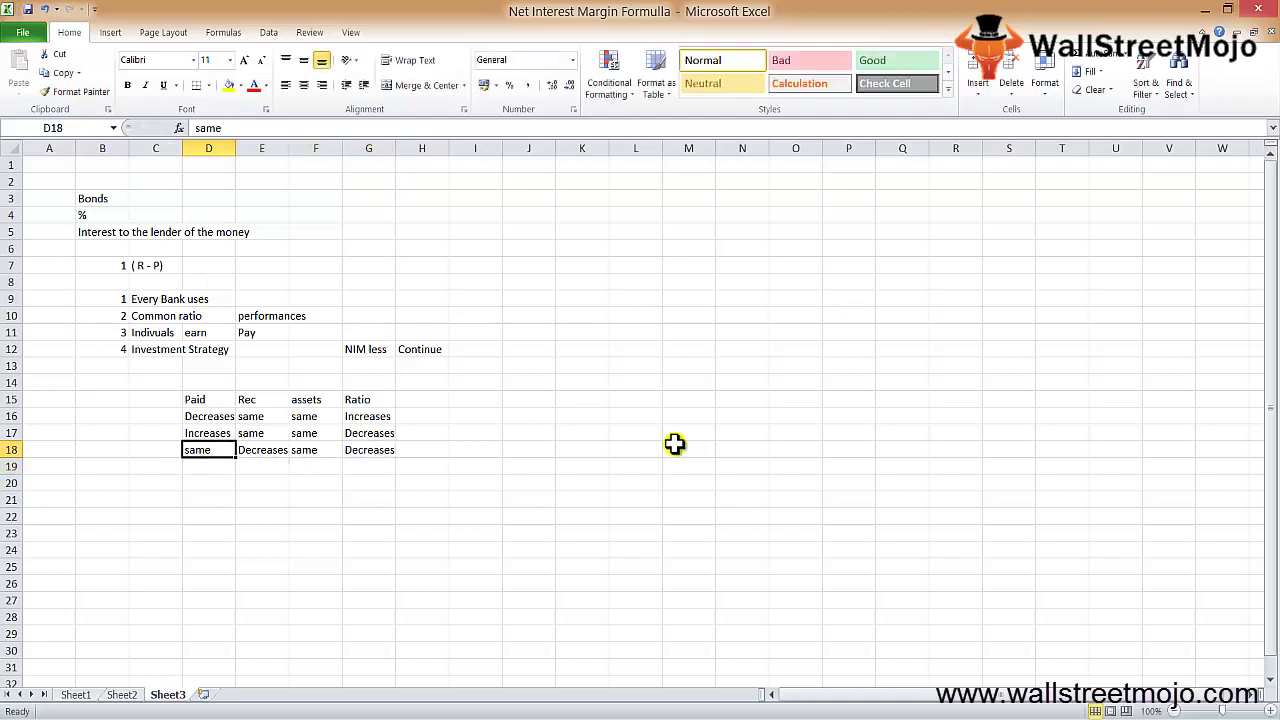
key(shift+Down)
key(ctrl+d)
key(Down)
key(Right)
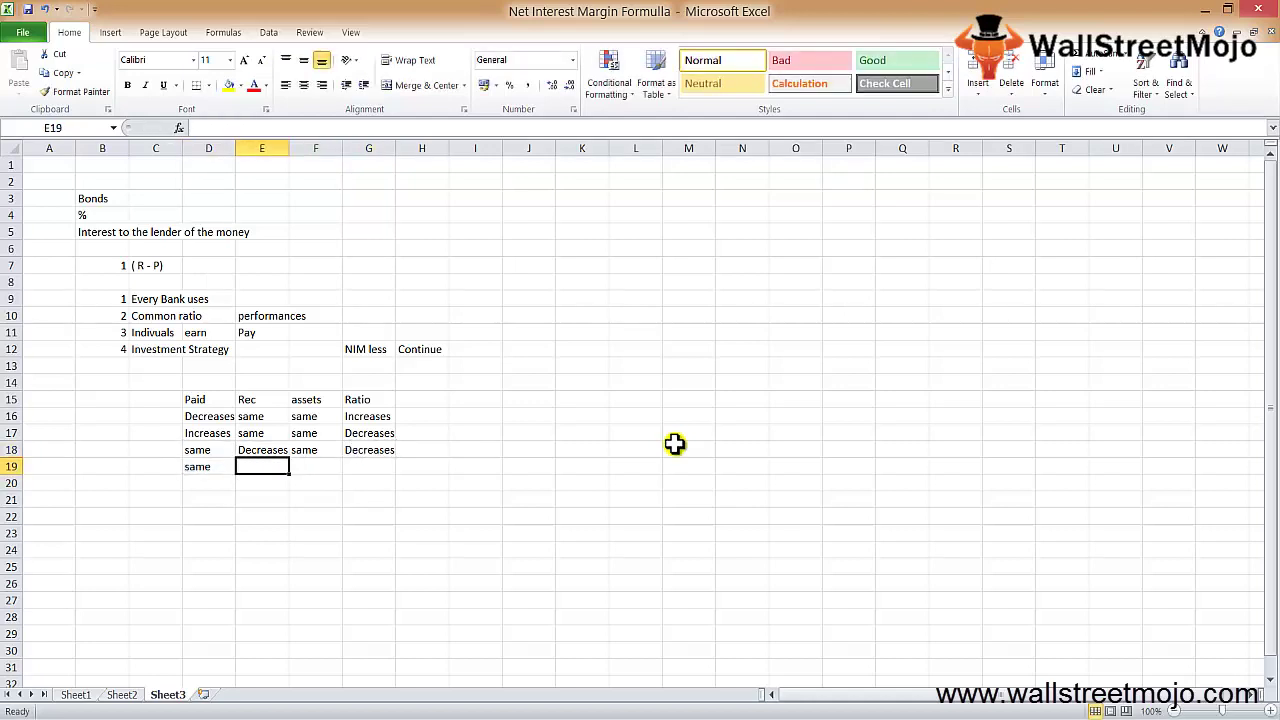
text(incre)
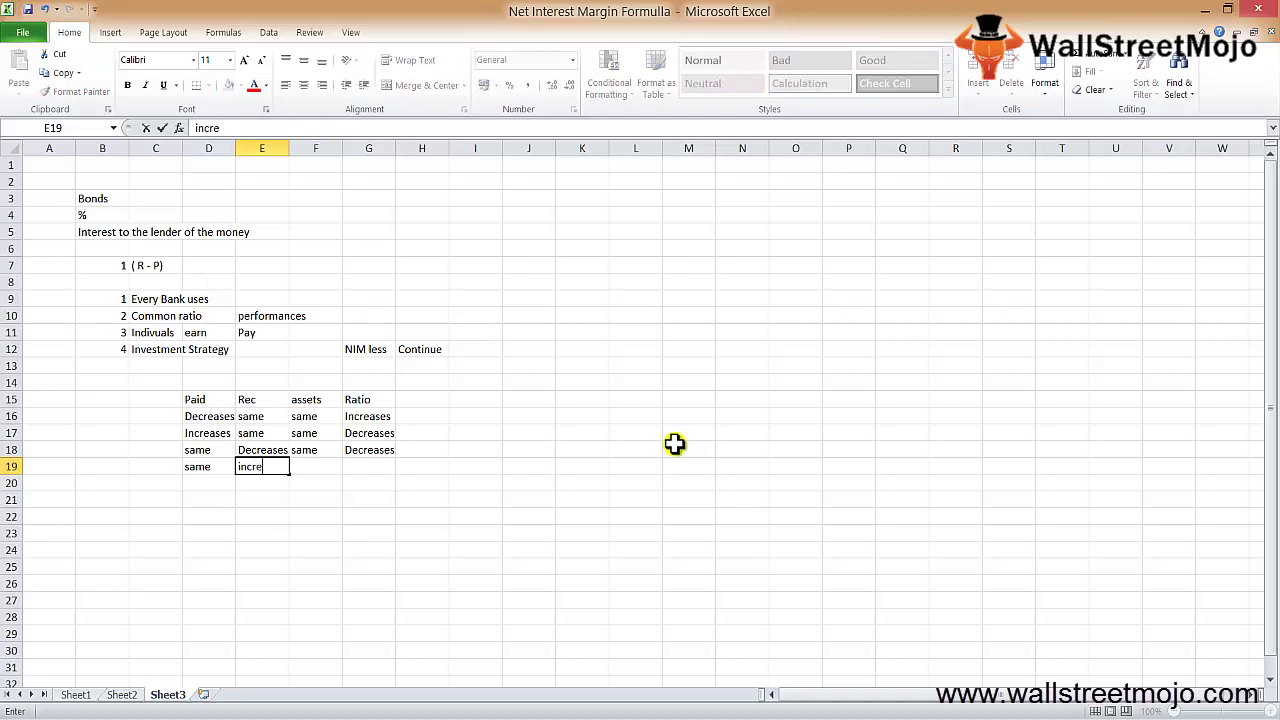
text(ases)
key(Return)
Step: Fill same down into F19 and enter Increases in G19
key(Up)
key(Right)
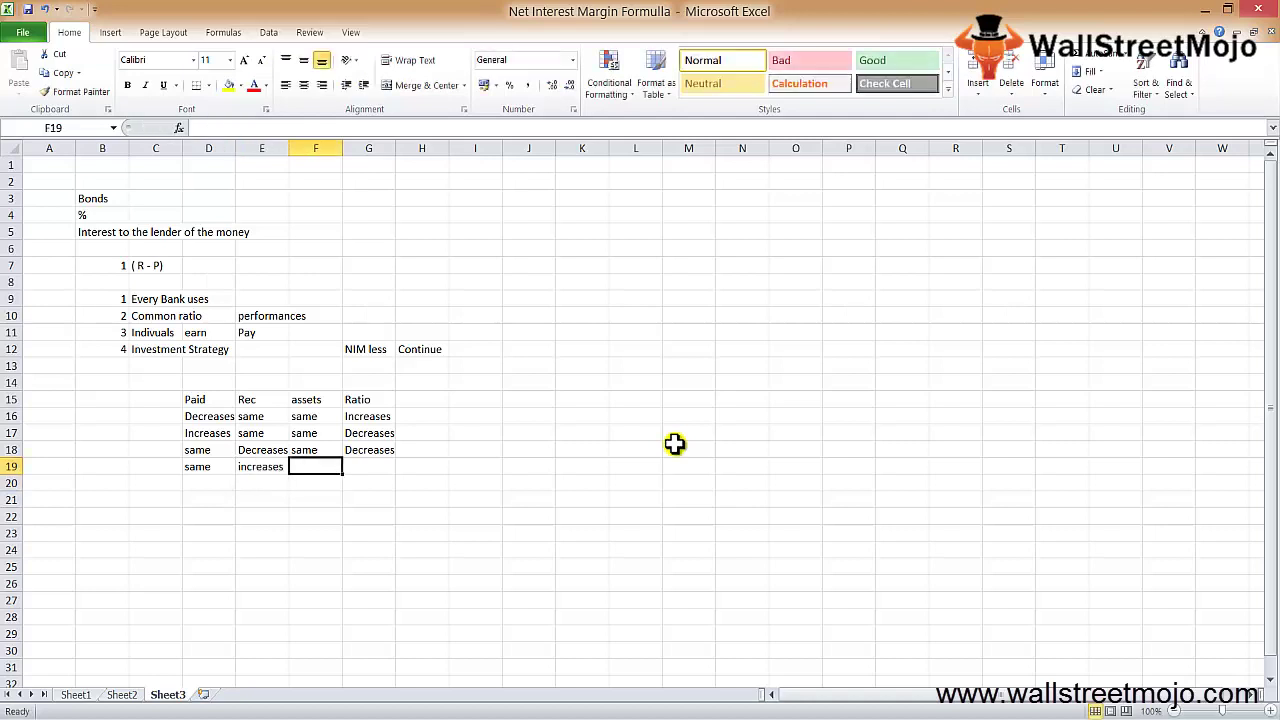
key(shift+Up)
key(ctrl+d)
key(Right)
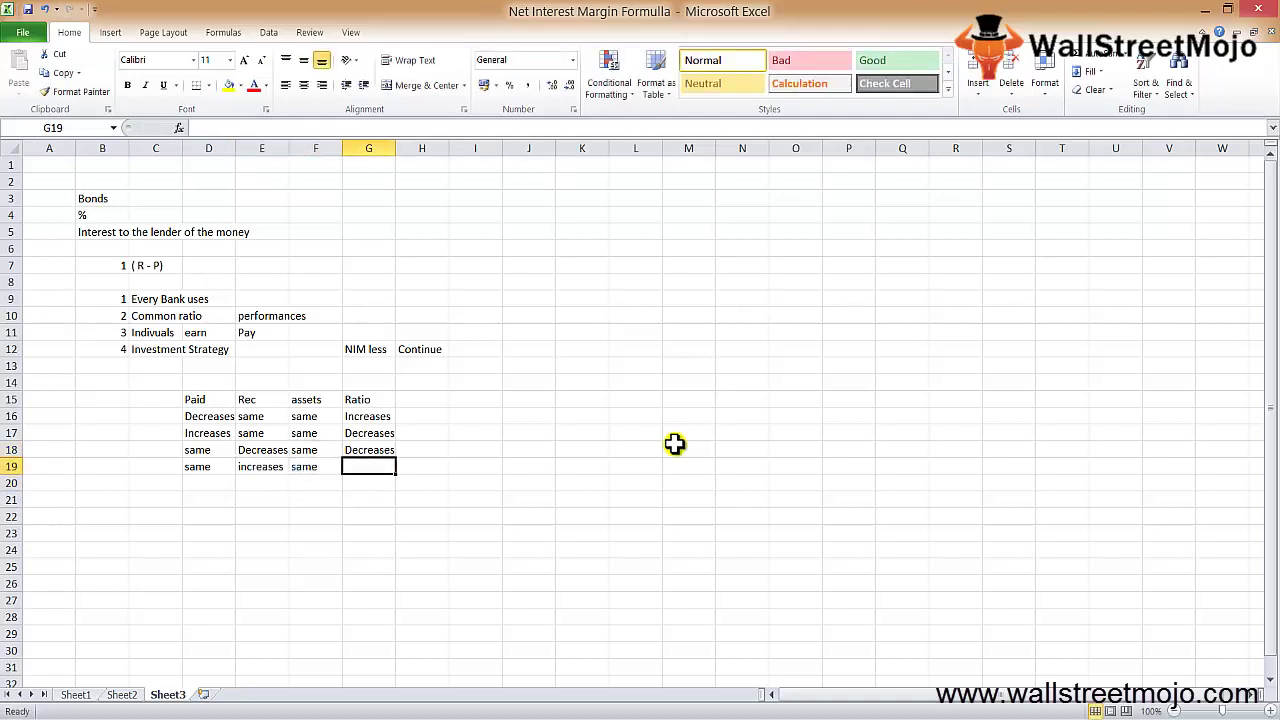
text(Incr)
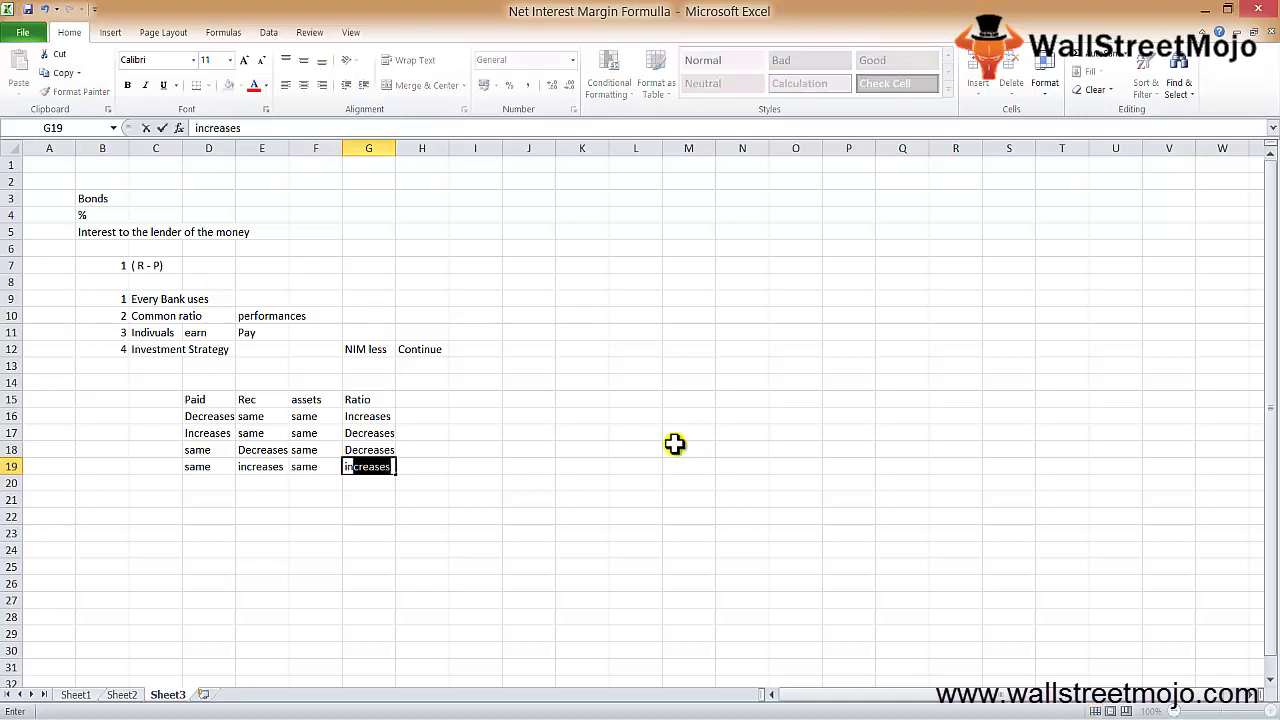
key(Return)
key(alt+Tab)
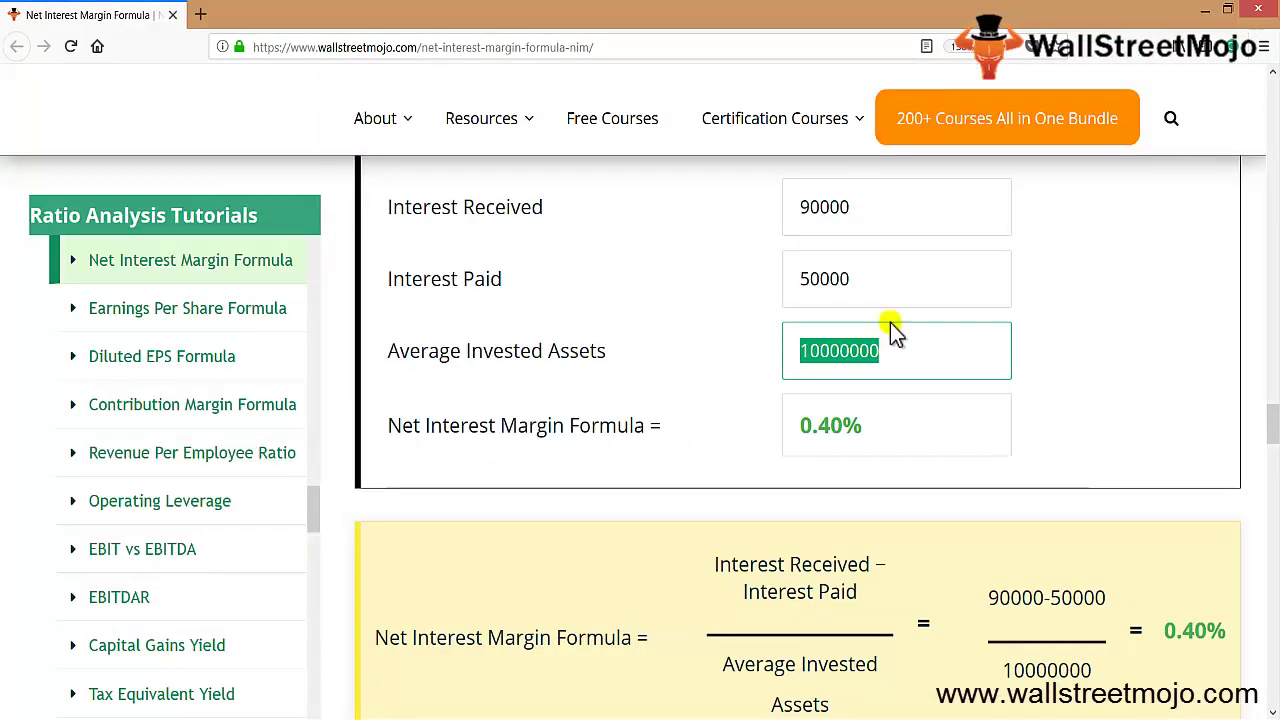